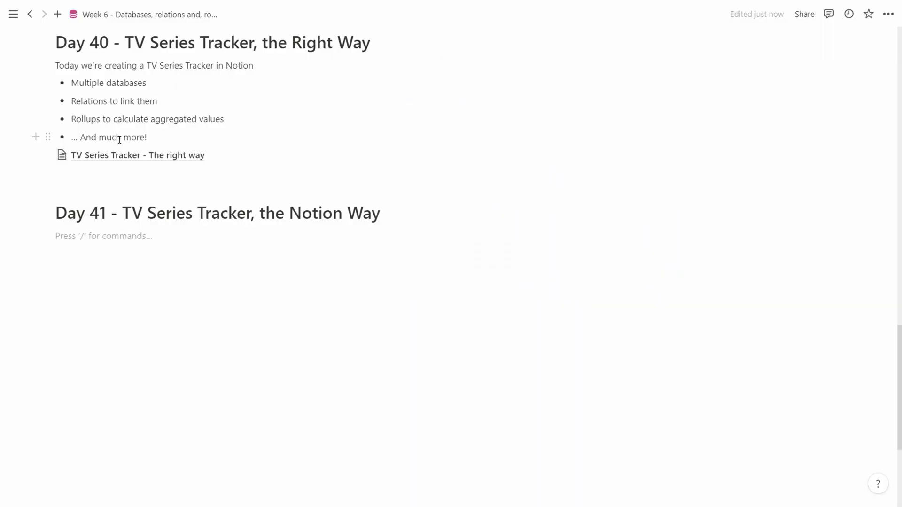
Open the "TV Series Tracker - The right way" page in a new tab and examine its timeline and its Series, Season and Episode databases
ctrl+click(126, 154)
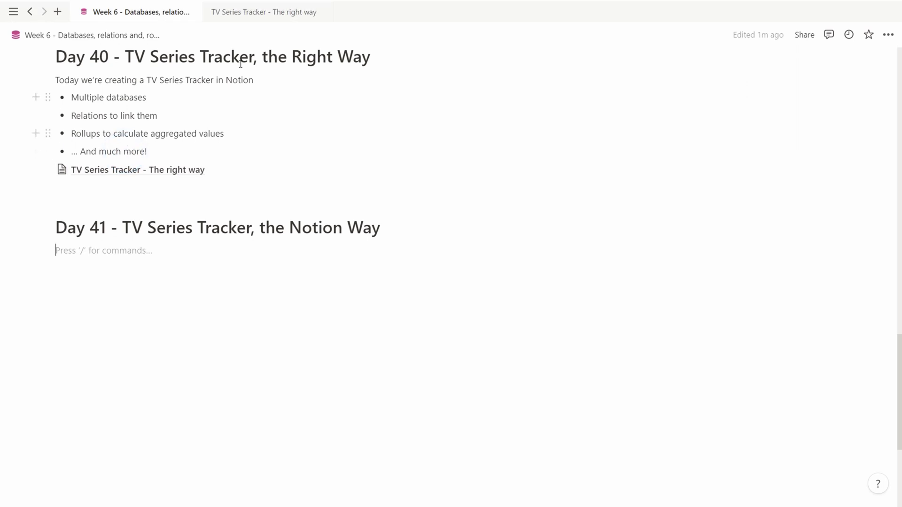
click(250, 20)
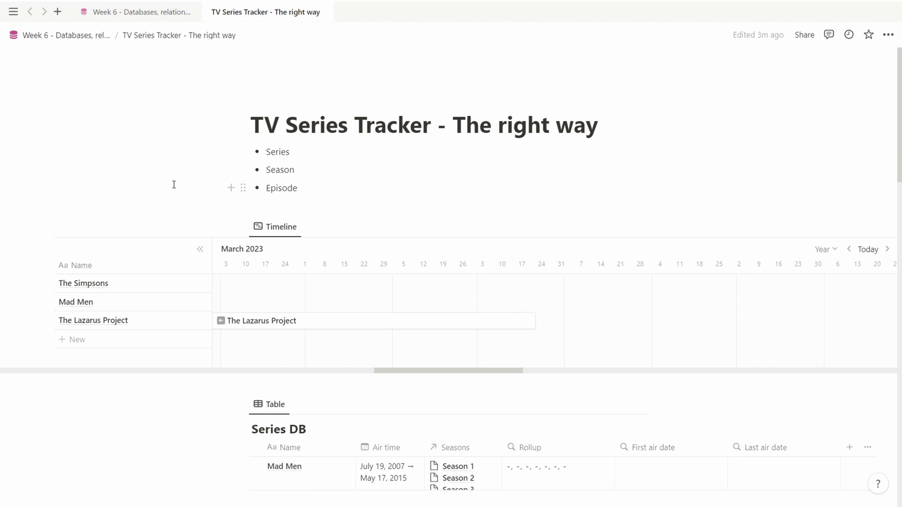
scroll(201, 316, down, 5)
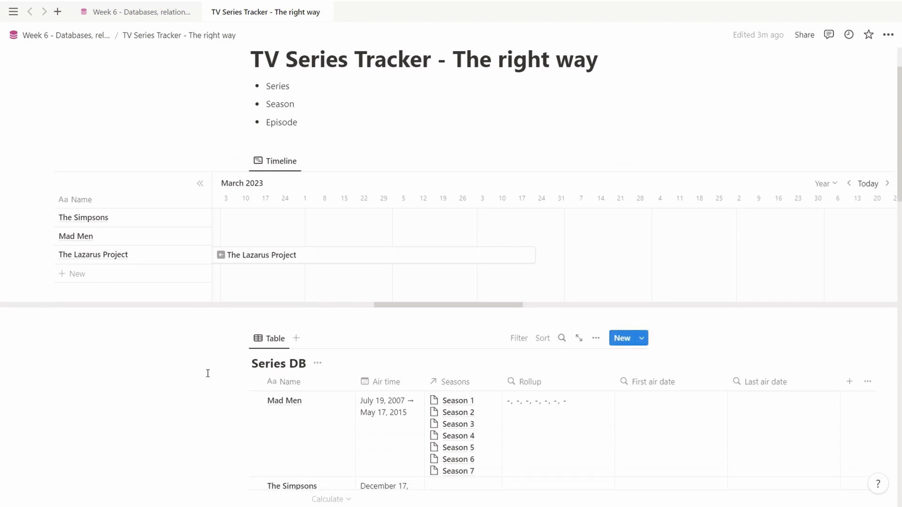
scroll(242, 211, down, 15)
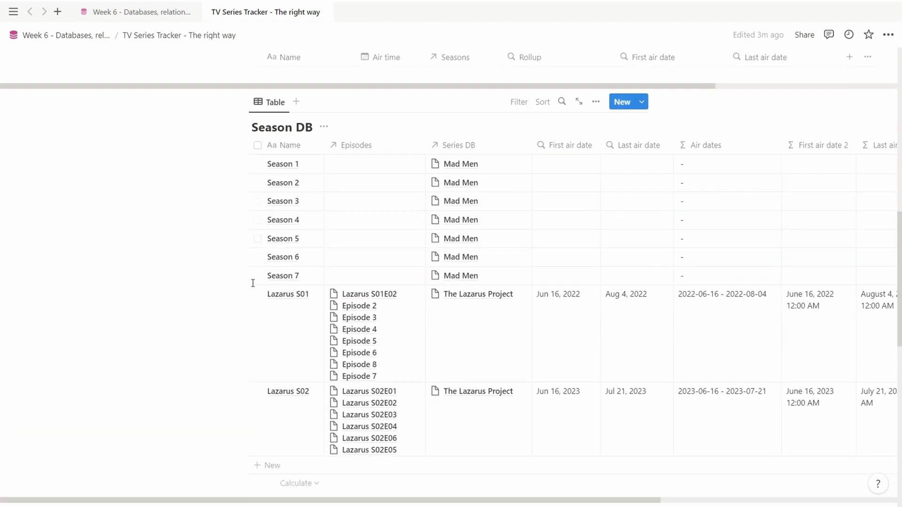
scroll(254, 333, up, 15)
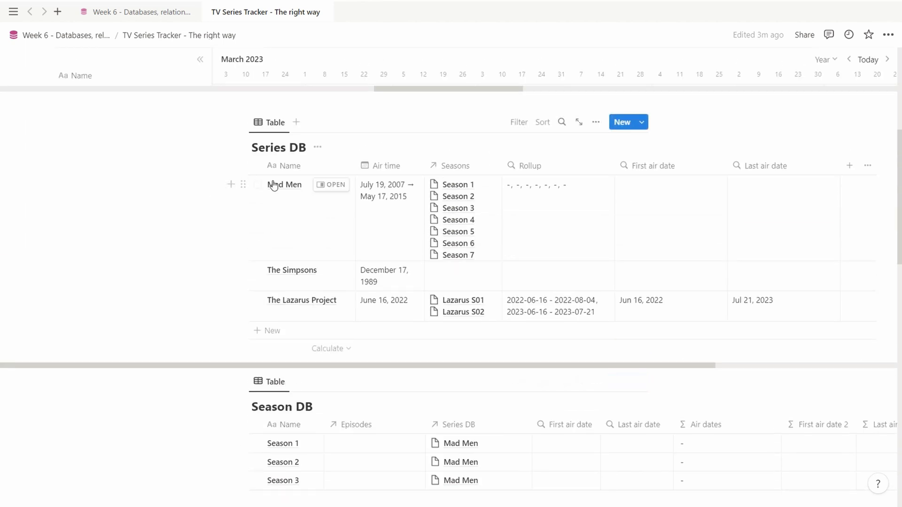
scroll(187, 273, down, 5)
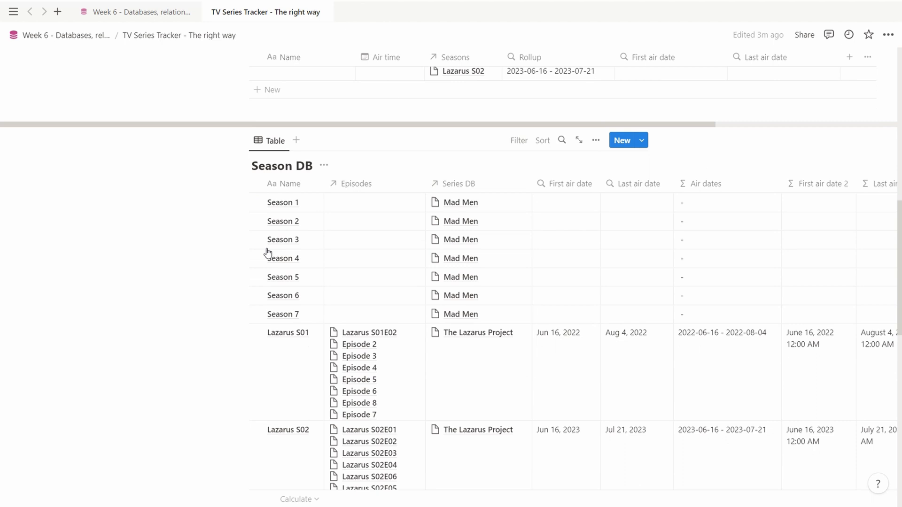
scroll(268, 254, down, 2)
scroll(235, 290, down, 5)
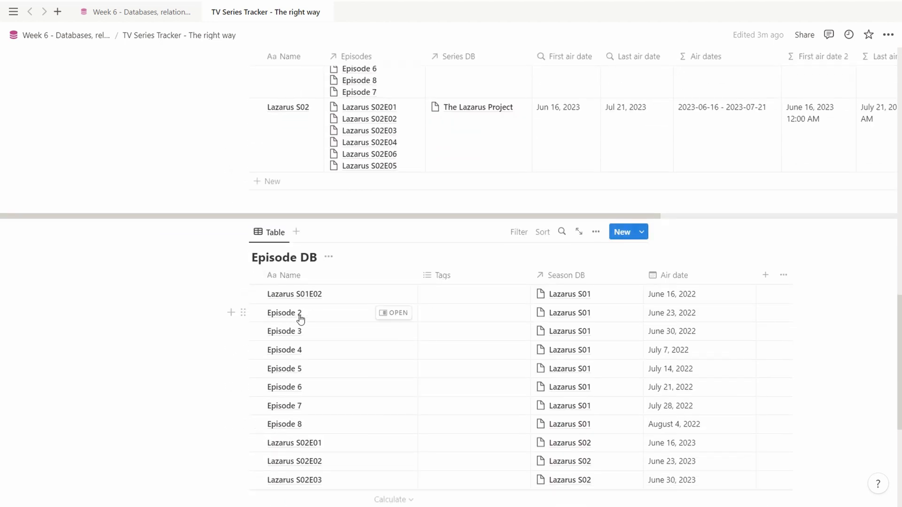
scroll(401, 334, up, 12)
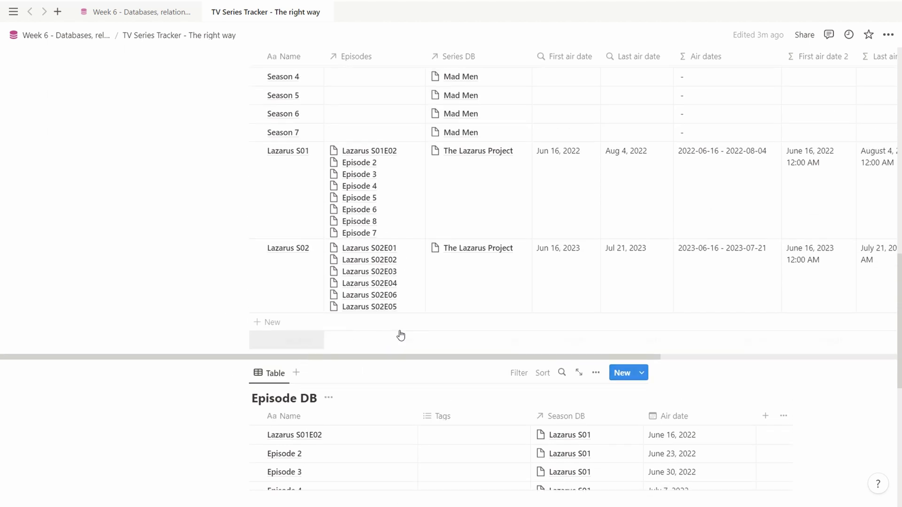
scroll(412, 333, up, 6)
click(228, 302)
drag(228, 302, 322, 226)
scroll(324, 296, down, 2)
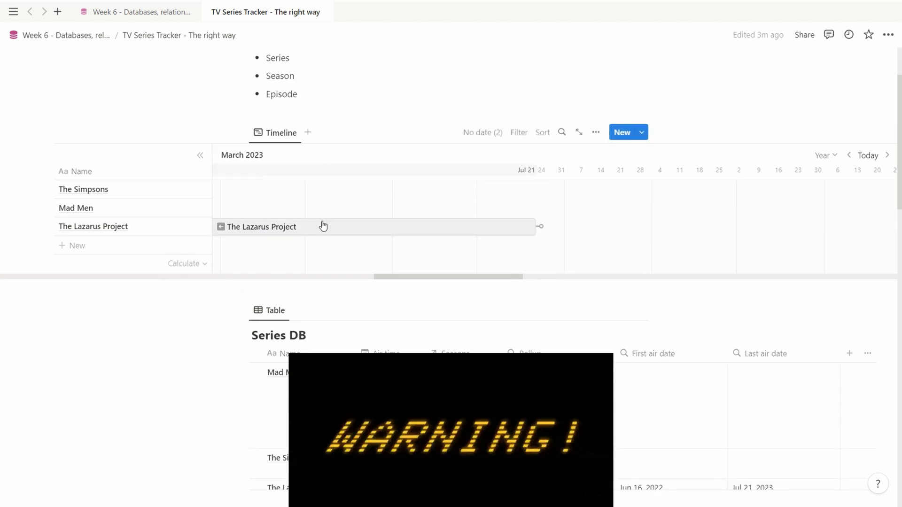
scroll(234, 230, up, 1)
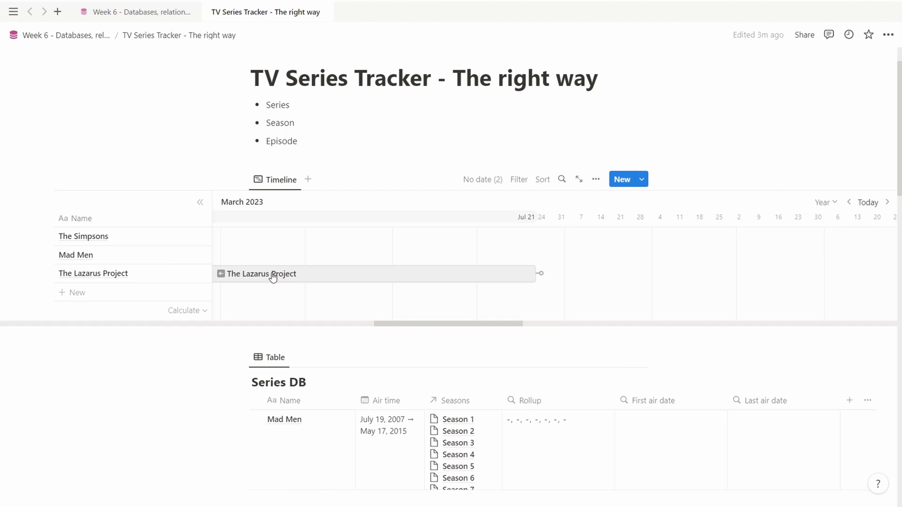
Examine the timeline view's layout options and the databases available as its source
click(596, 179)
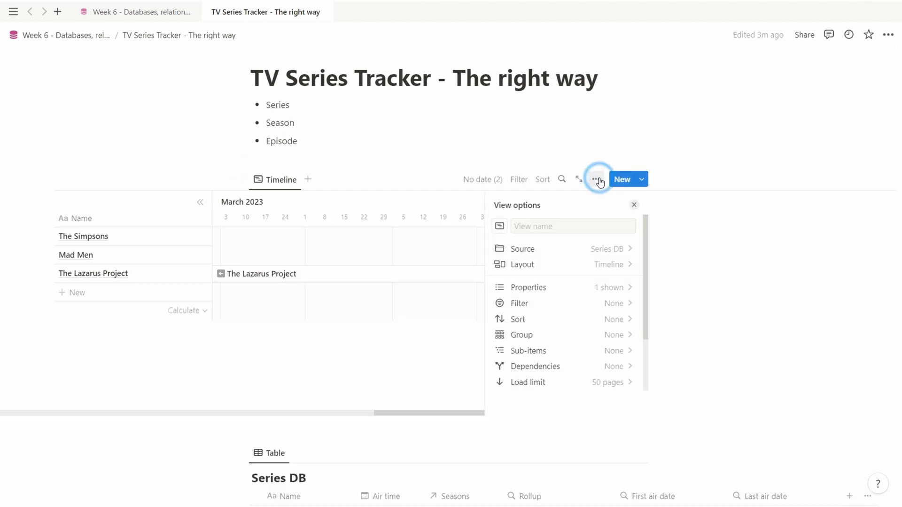
click(588, 267)
click(503, 207)
click(615, 250)
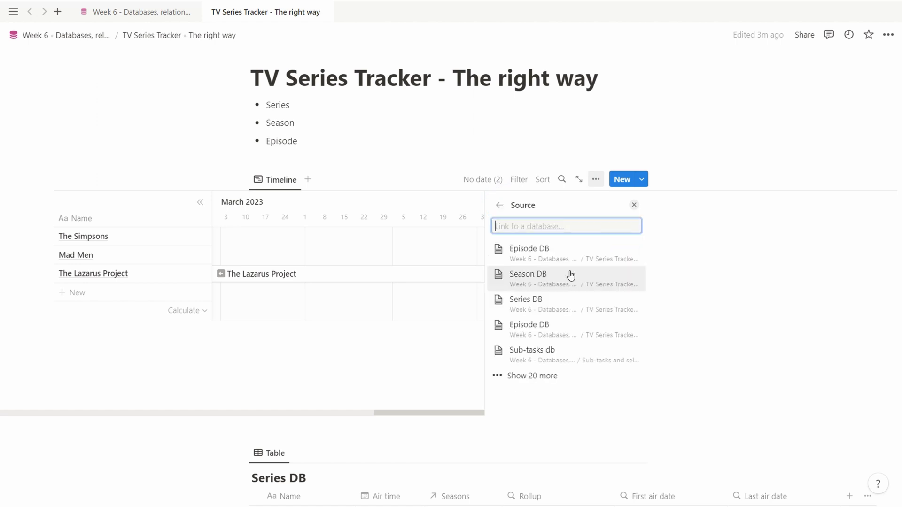
key(Escape)
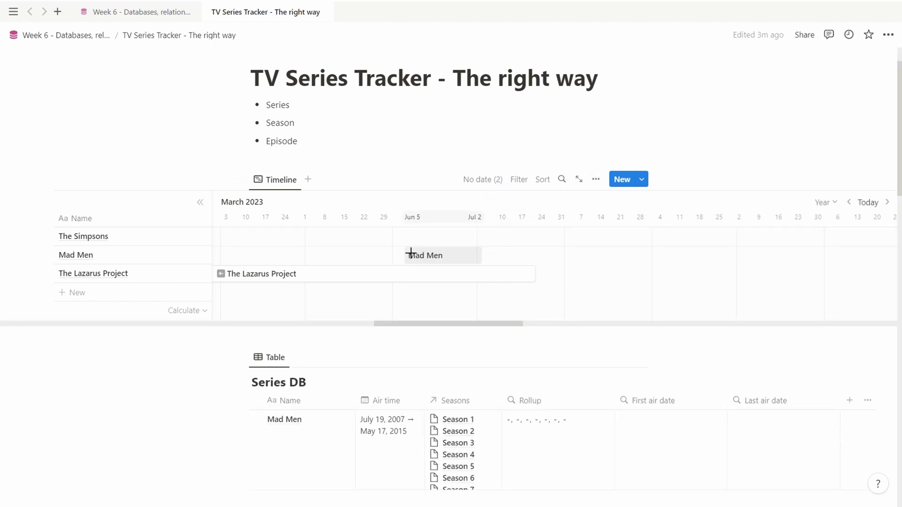
Return to the Week 6 page and move the TV Series Tracker page link under the Day 41 heading
click(152, 16)
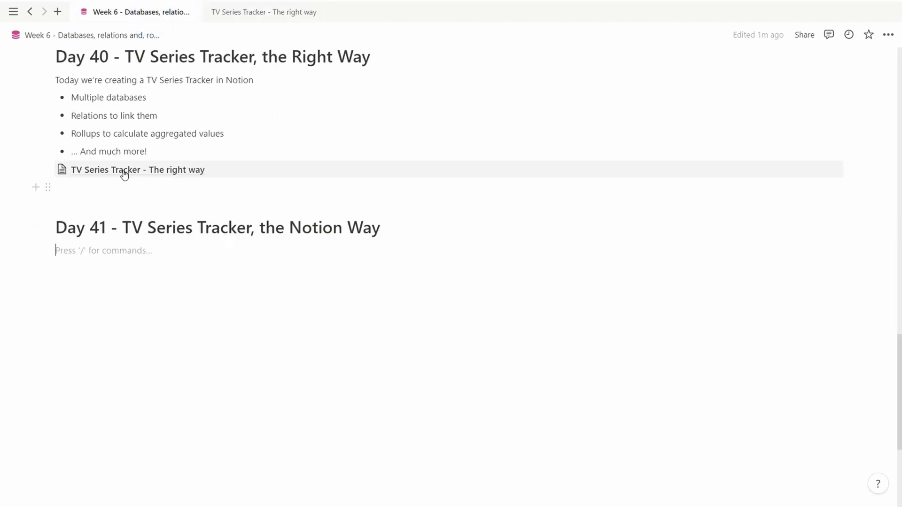
drag(124, 172, 127, 246)
Add the line "Today we're creating a TV Series Tracker - The Notion Way" below the Day 41 heading, with "The Notion Way" in bold
click(402, 207)
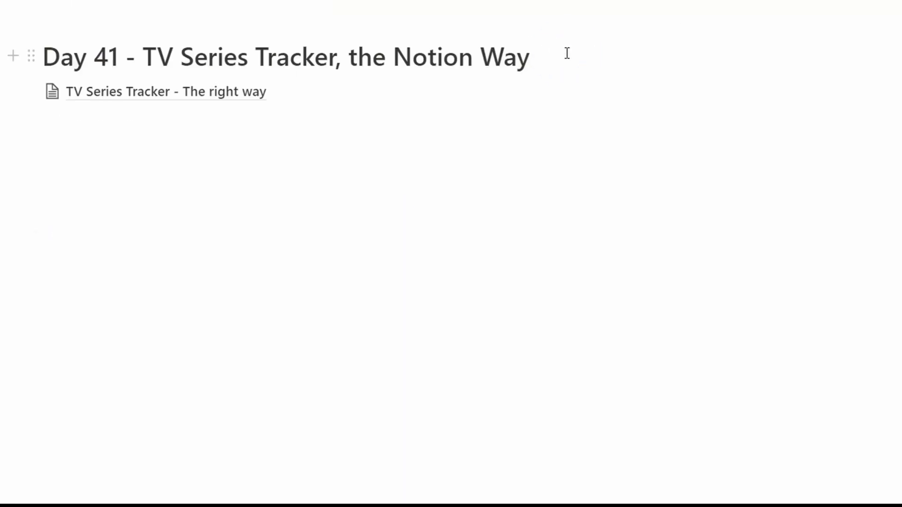
key(Return)
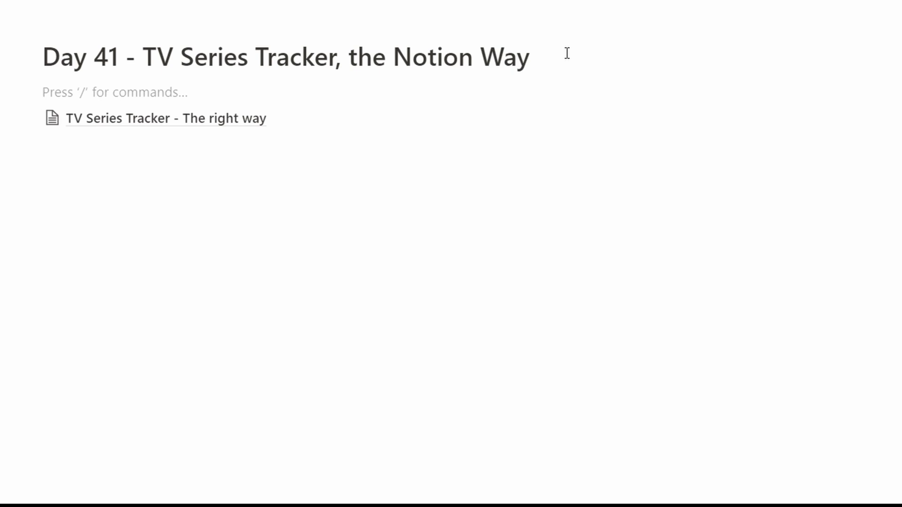
text(The Not)
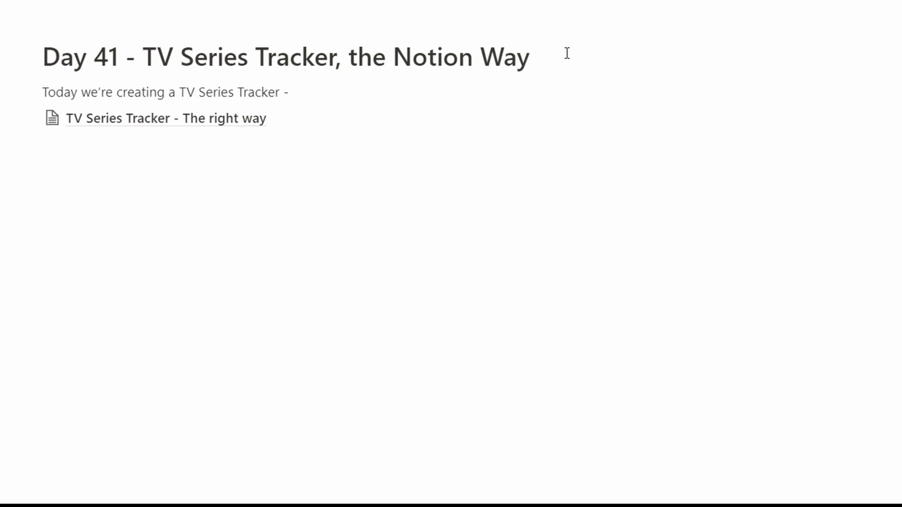
text(ion Way)
key(Return)
Add the bullets "To enable visualization, we want ONE database with everything" and "Timeline should work nicely" under the intro line
text(- )
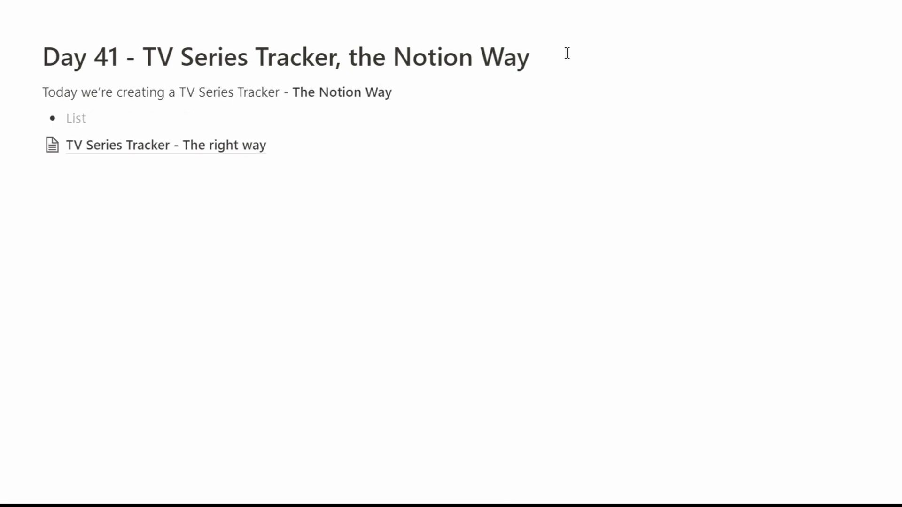
text(To enable visualization, we want )
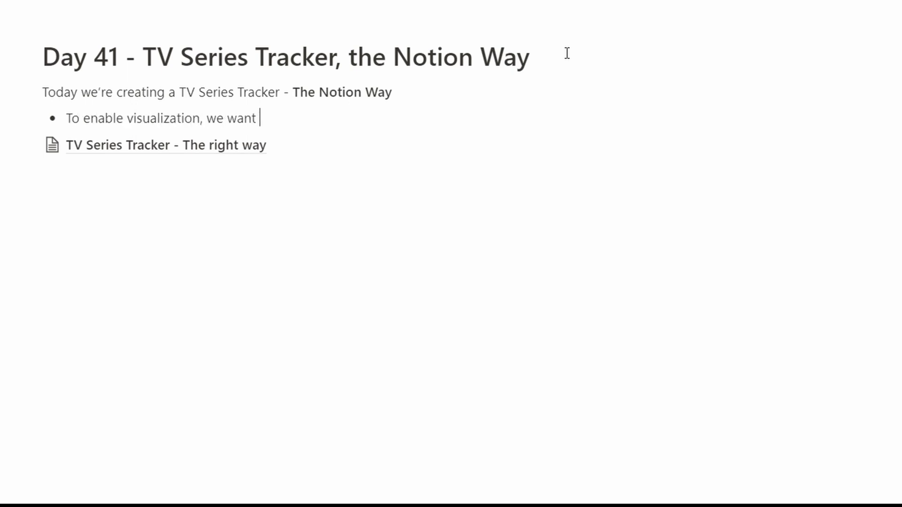
text(ONE database with every)
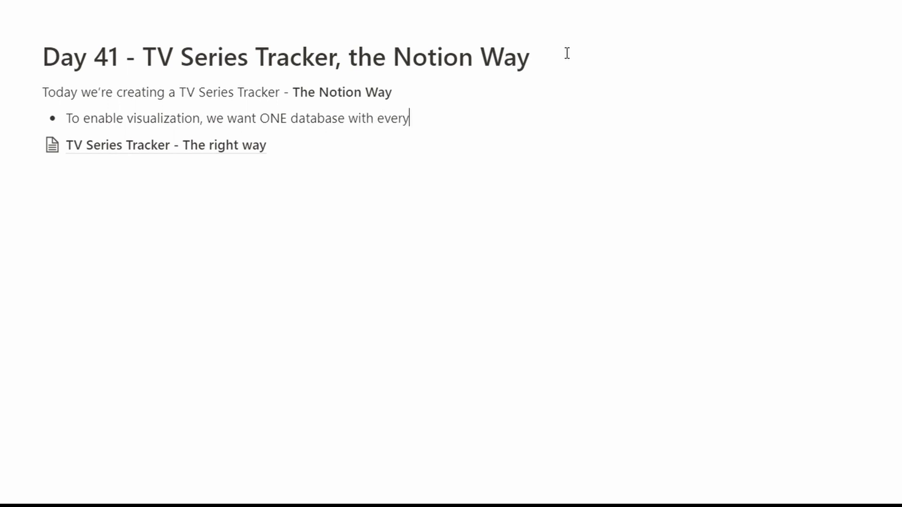
text(thing)
key(Return)
text(Timeline shoul)
key(BackSpace)
text(d work)
key(Return)
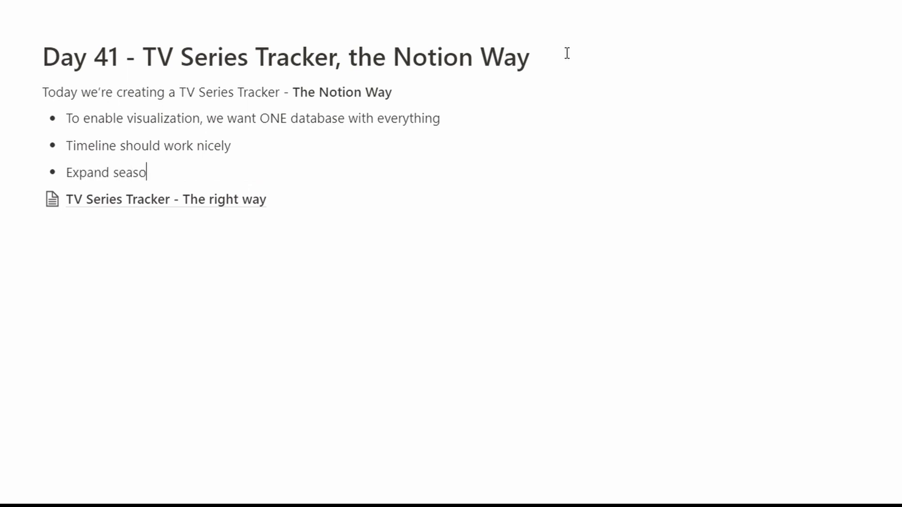
Add the bullets "Expand seasons from a series" and "Expand episodes from a season" to the Day 41 list
key(BackSpace)
key(Return)
text(Exap)
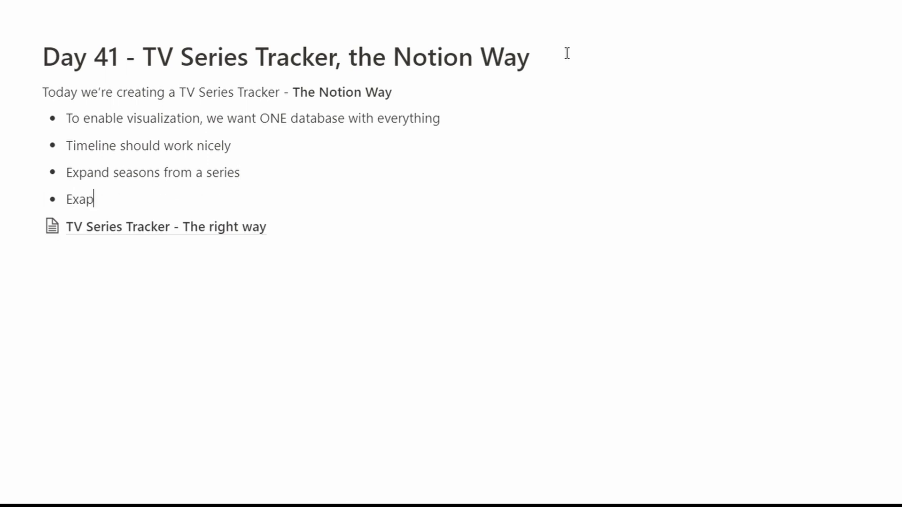
text(nd episodes from a season)
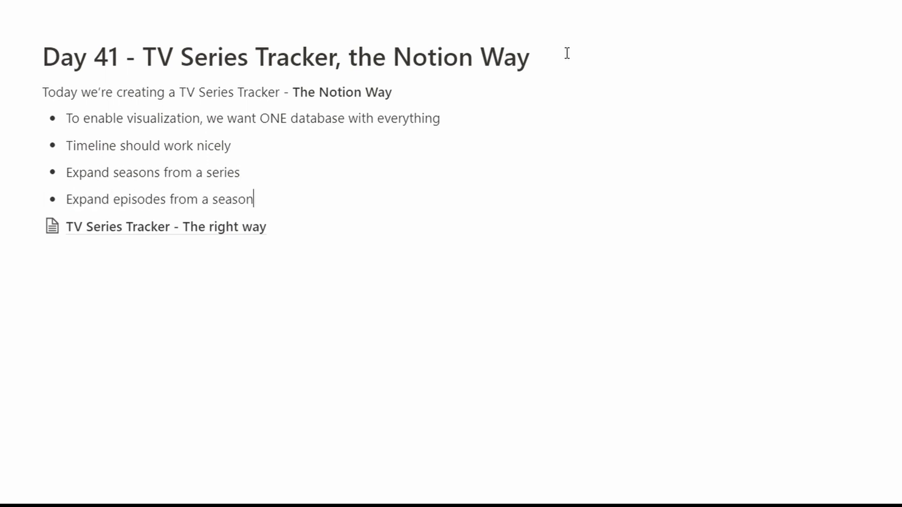
Rename the Day 41 tracker page "TV Series Tracker - The Notion way" and replace its bullets with "One big database to rule them all"
click(232, 229)
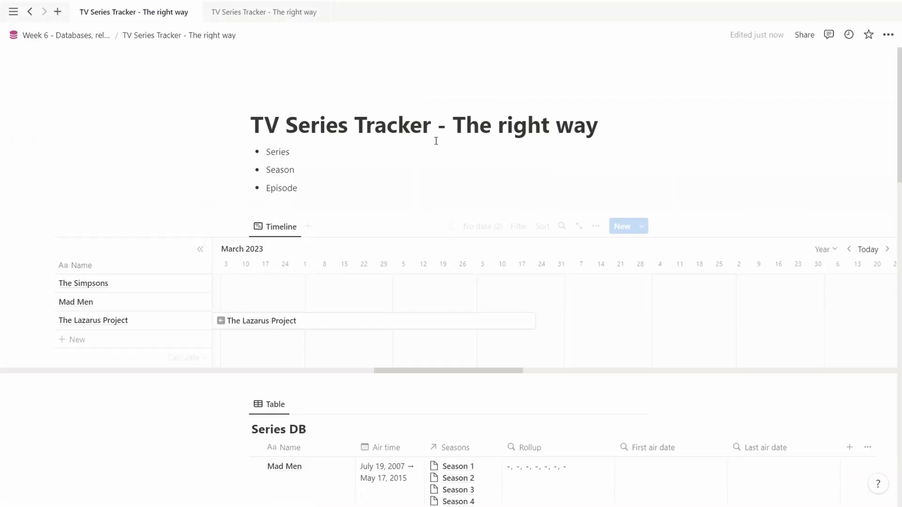
drag(510, 132, 639, 128)
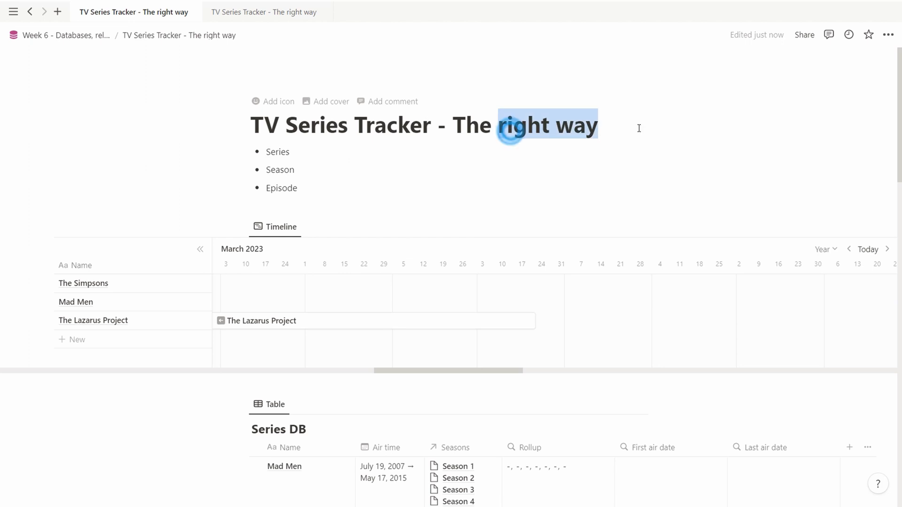
text(Notion way)
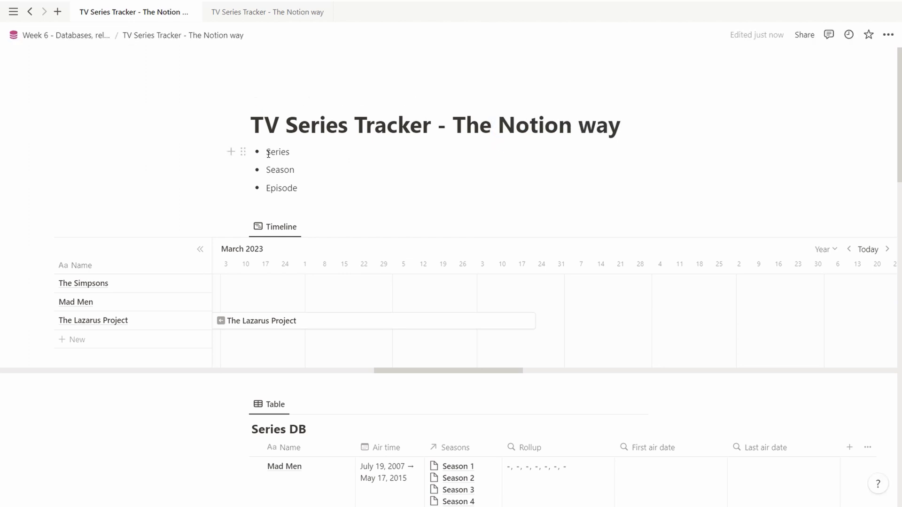
drag(263, 151, 325, 186)
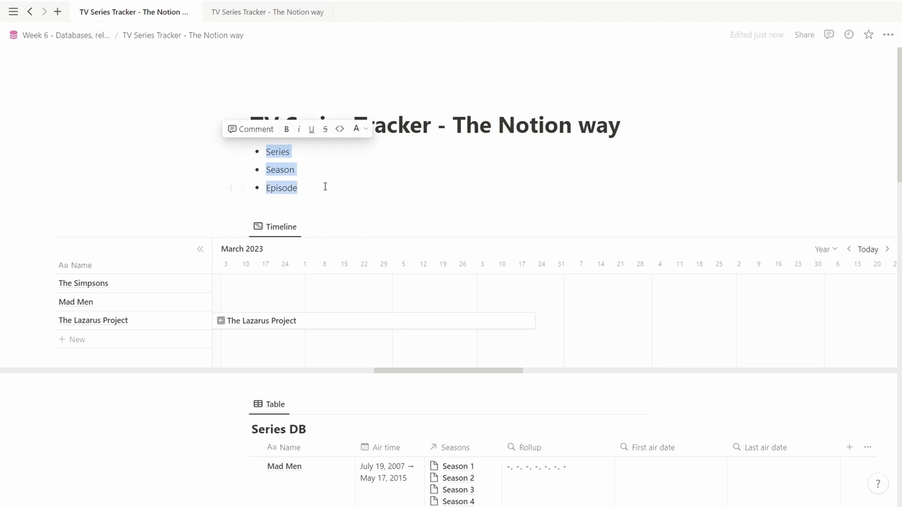
text(One big database to rule them)
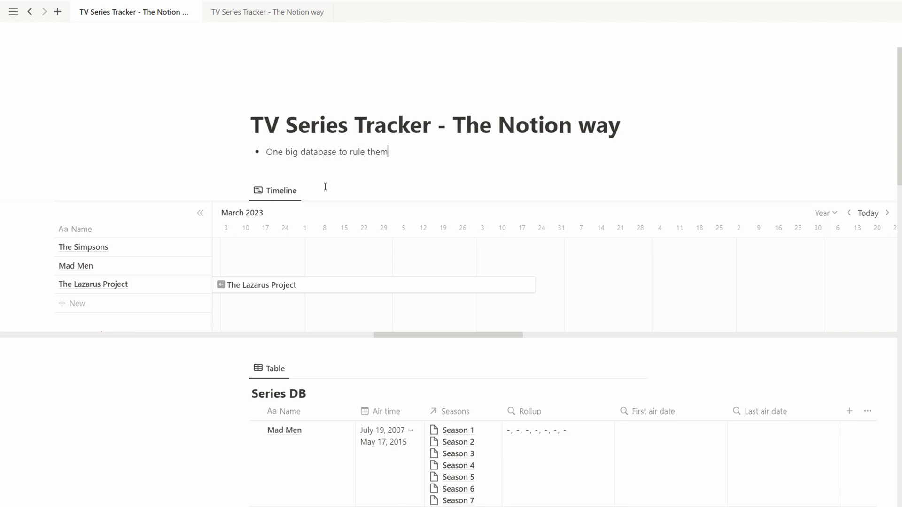
Delete the Timeline view from the tracker page
click(280, 190)
click(289, 306)
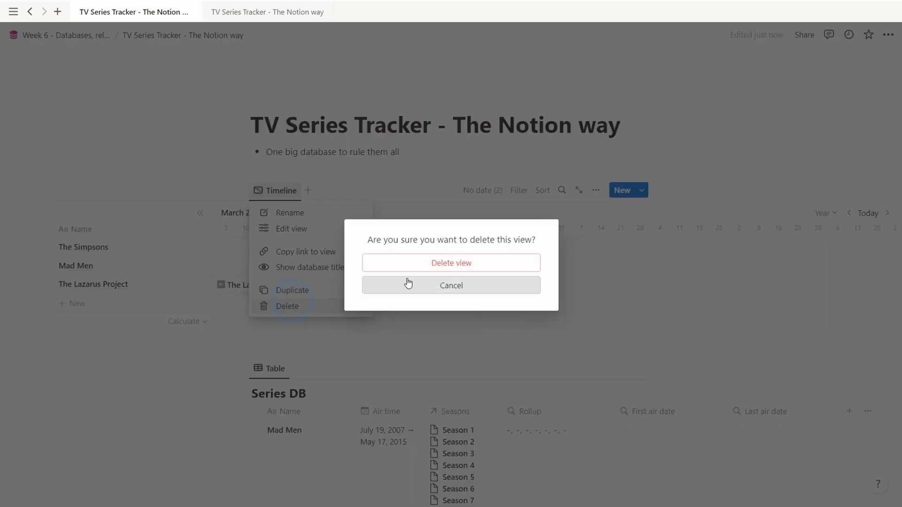
click(409, 262)
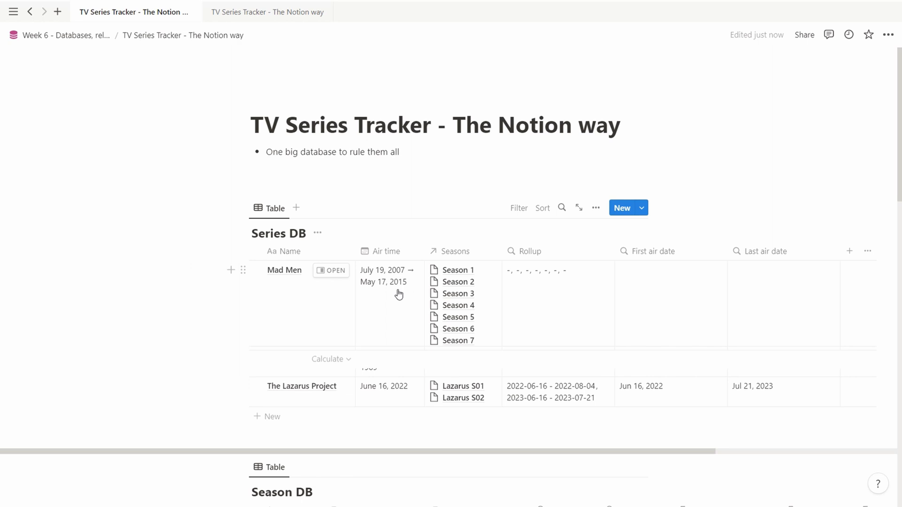
Look over the remaining tables, view the Series DB database as a full page, and return to the tracker page
scroll(392, 274, down, 1)
scroll(318, 221, down, 2)
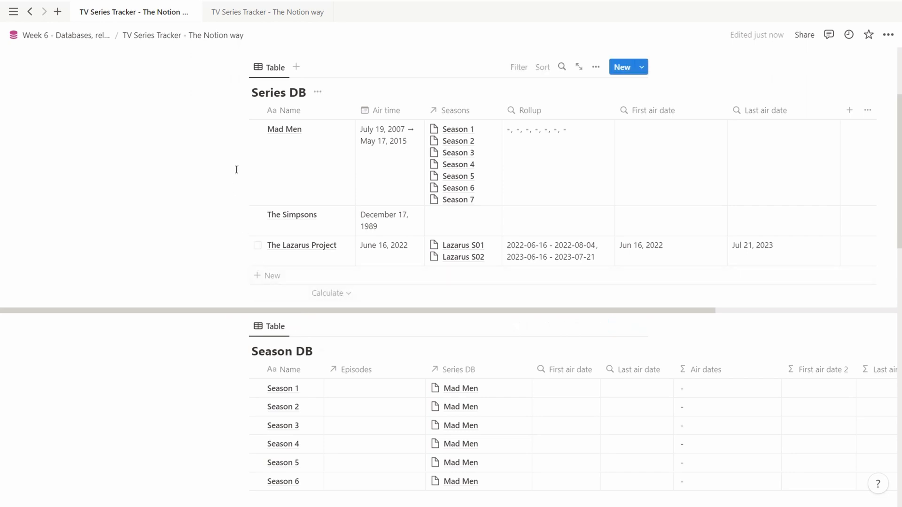
scroll(254, 94, up, 3)
click(290, 188)
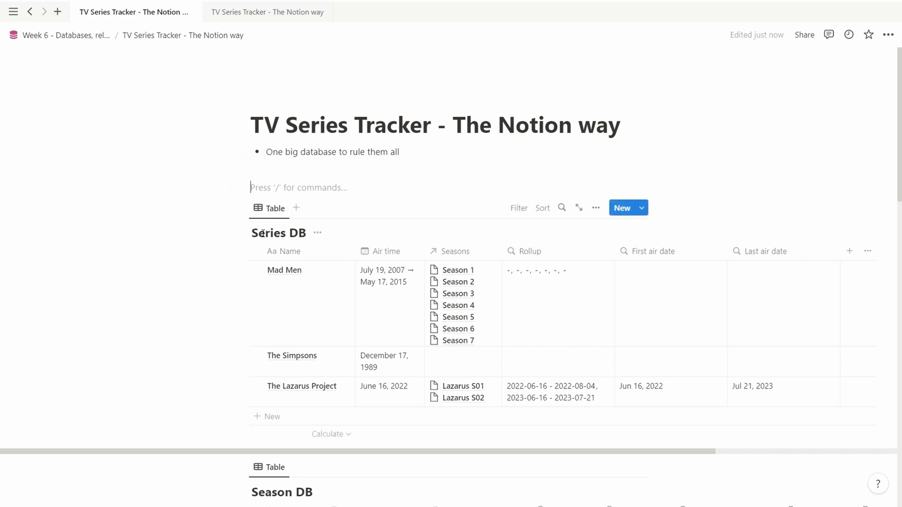
click(317, 233)
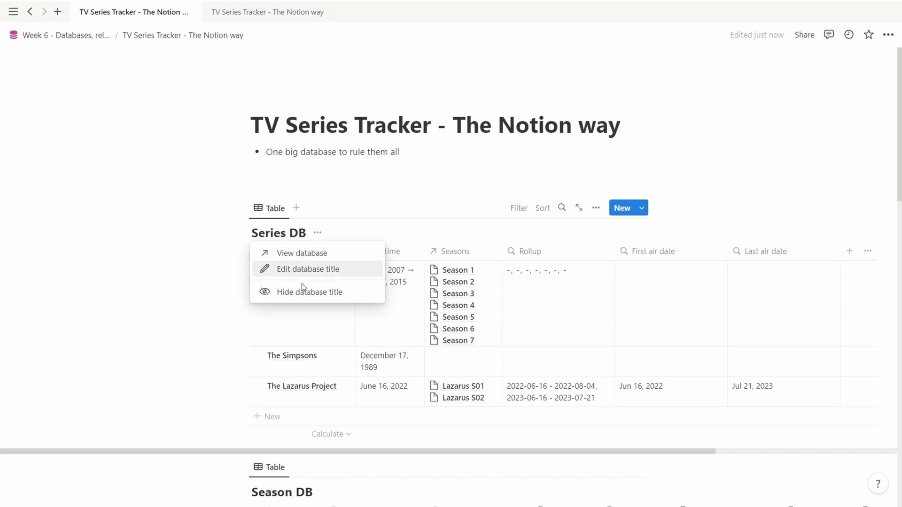
click(307, 256)
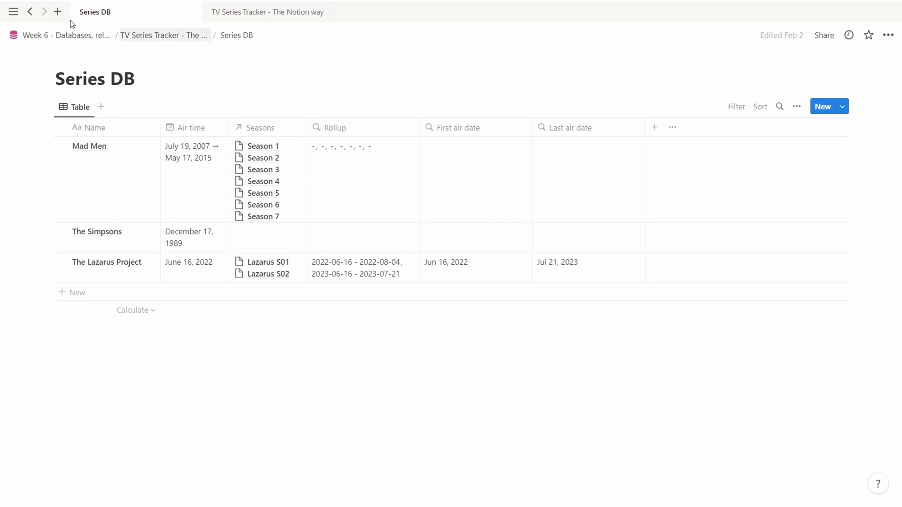
click(30, 12)
Rename the Series DB database as "TV Series DB"
triple_click(316, 233)
text(TV Series DB)
scroll(365, 283, down, 1)
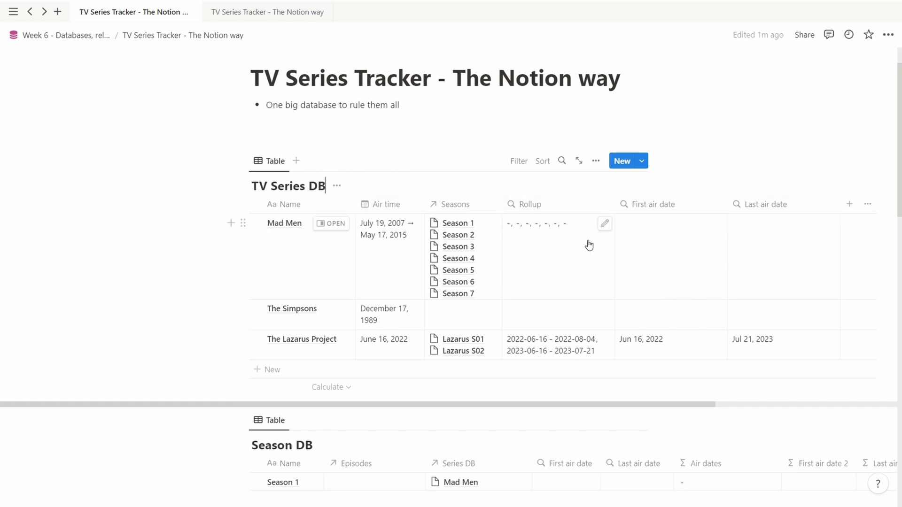
Delete the Rollup, First air date and Last air date properties from the TV Series DB table
click(579, 207)
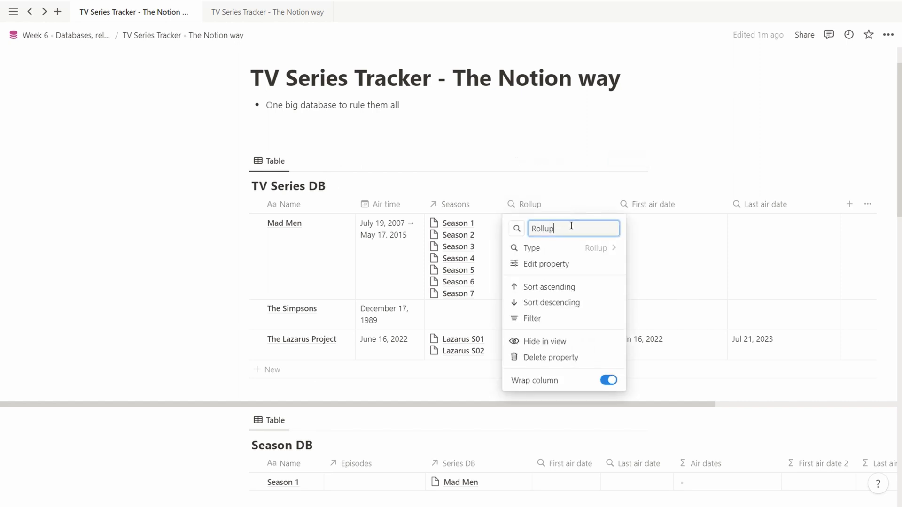
click(564, 360)
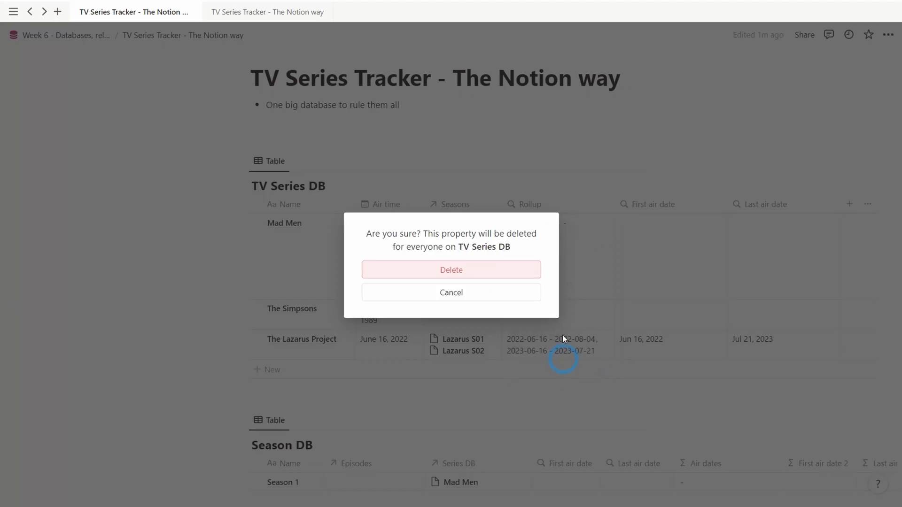
click(454, 271)
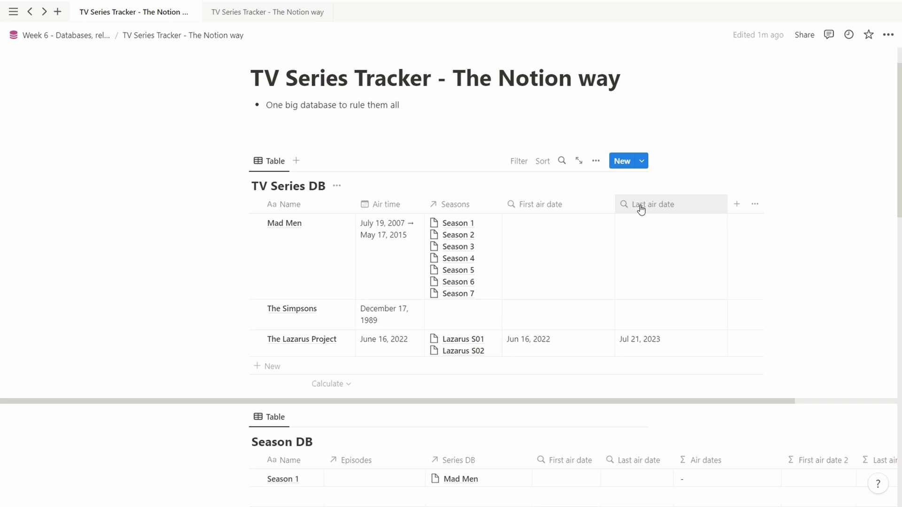
click(527, 259)
click(603, 224)
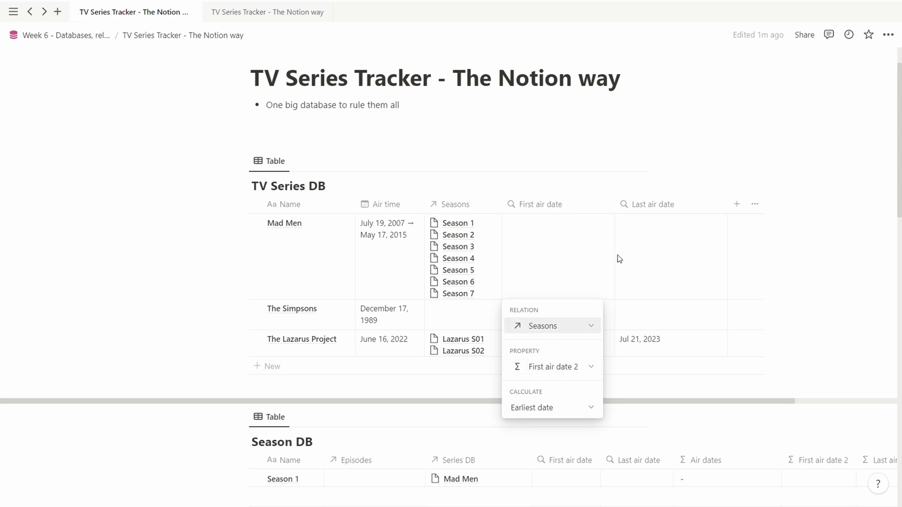
click(547, 208)
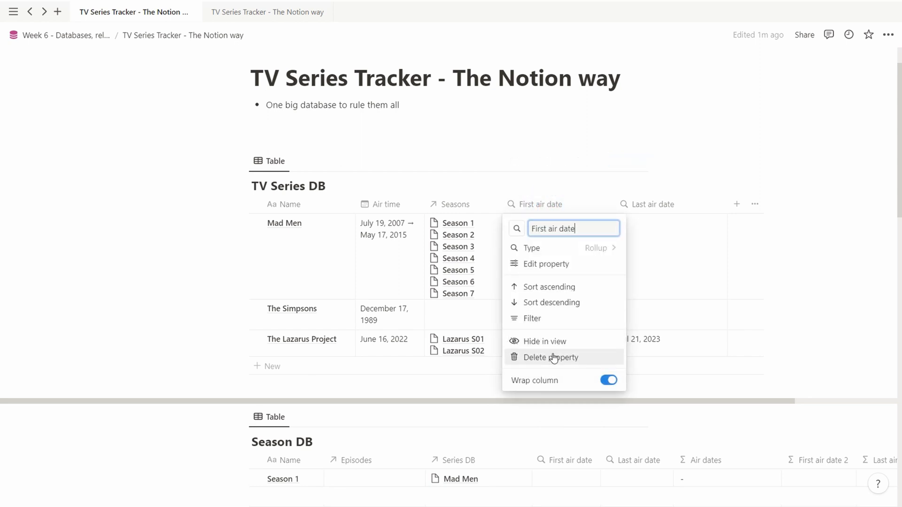
click(553, 355)
click(489, 272)
click(545, 203)
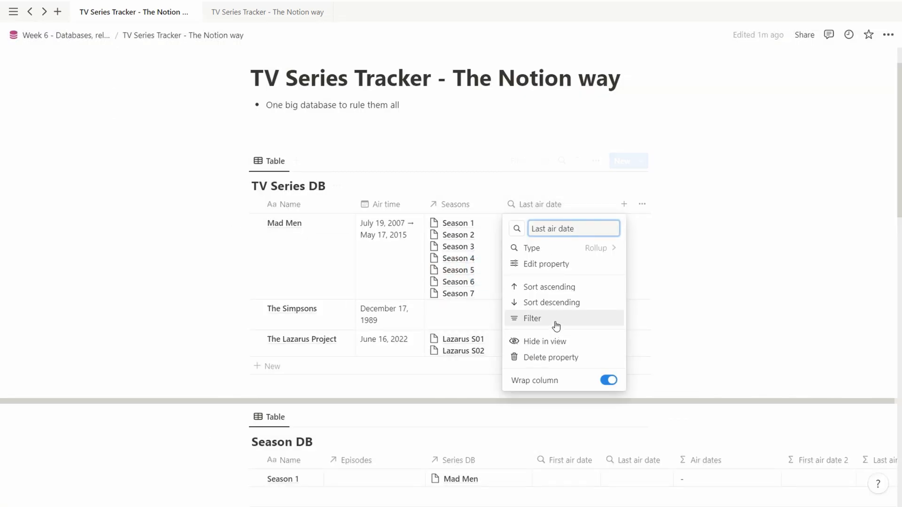
click(554, 361)
click(481, 261)
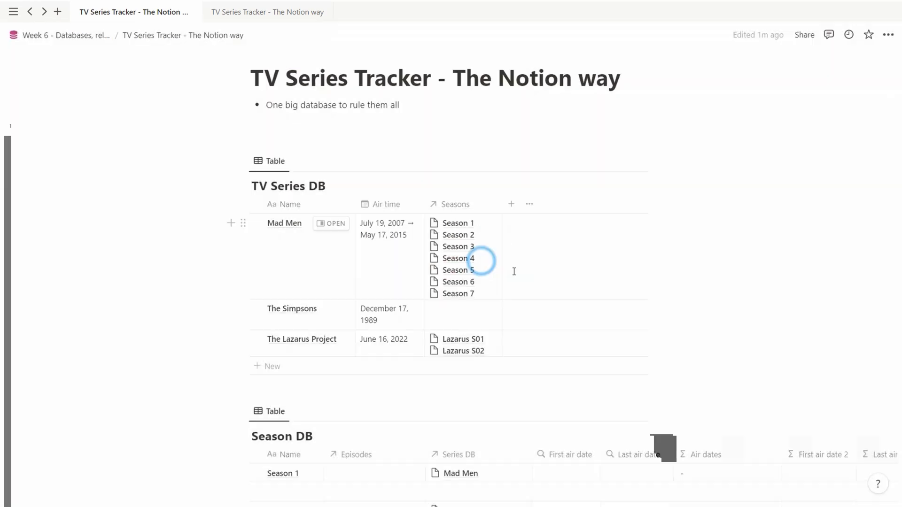
Delete the First air date and Last air date rollup properties from the Season DB table
scroll(596, 247, down, 4)
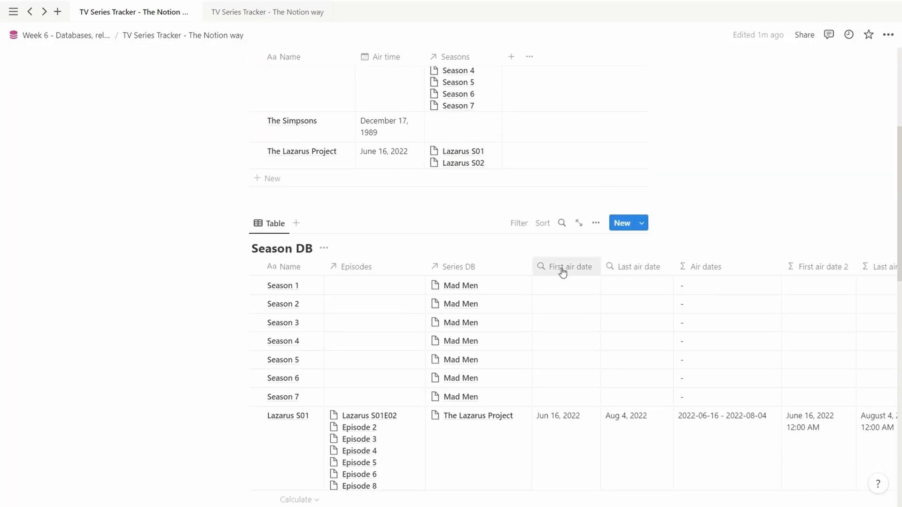
click(569, 268)
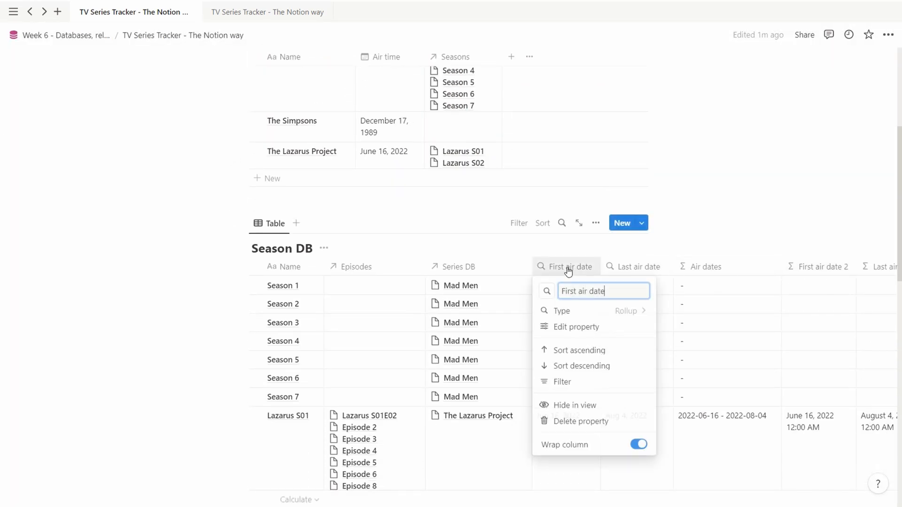
click(578, 420)
click(505, 274)
click(570, 266)
click(581, 419)
click(499, 272)
Delete the Air dates, First air date 2 and Last air date 2 formula properties from the Season DB table
click(557, 267)
click(584, 418)
click(479, 261)
click(563, 266)
click(587, 420)
click(460, 259)
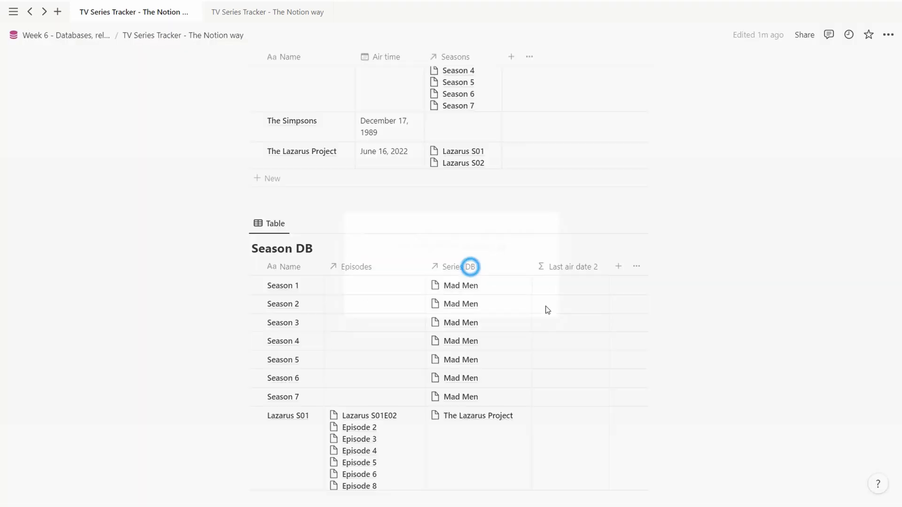
click(553, 269)
click(587, 419)
click(471, 274)
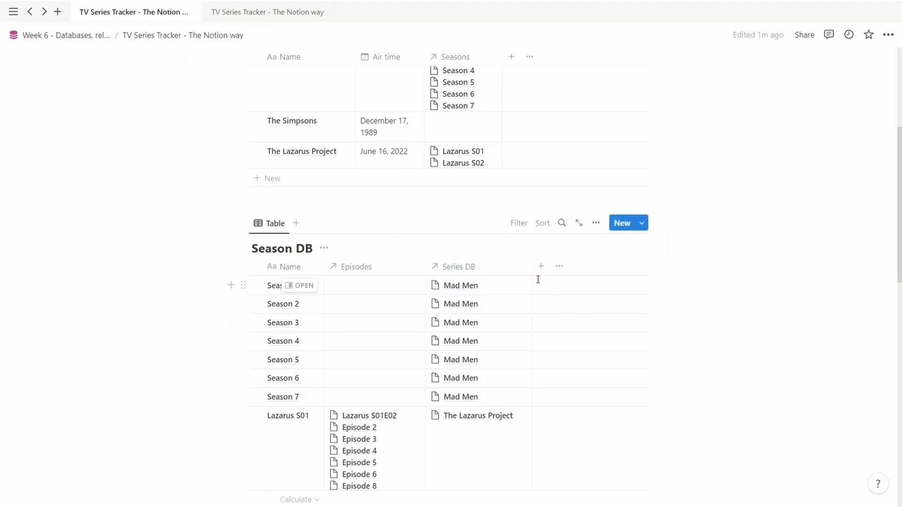
Delete the Season DB relation from the Episode DB table together with its related property in Season DB
scroll(576, 279, down, 5)
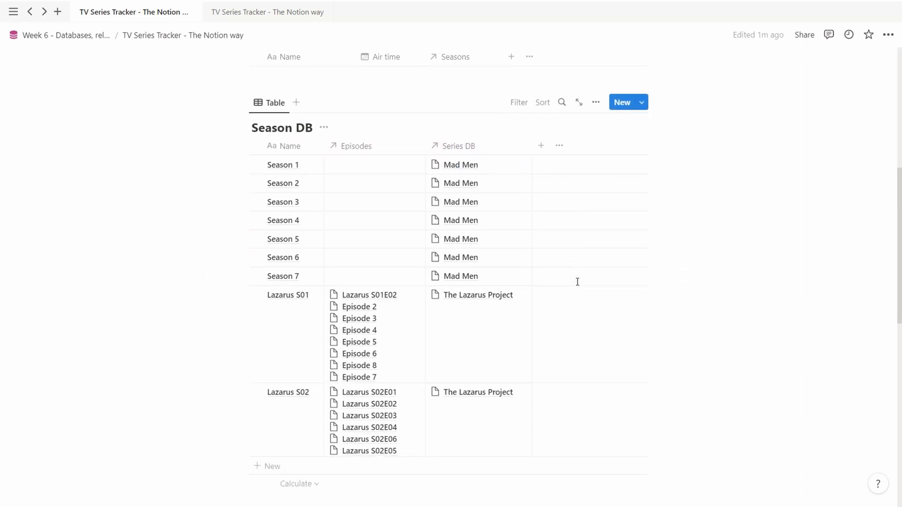
scroll(579, 284, down, 3)
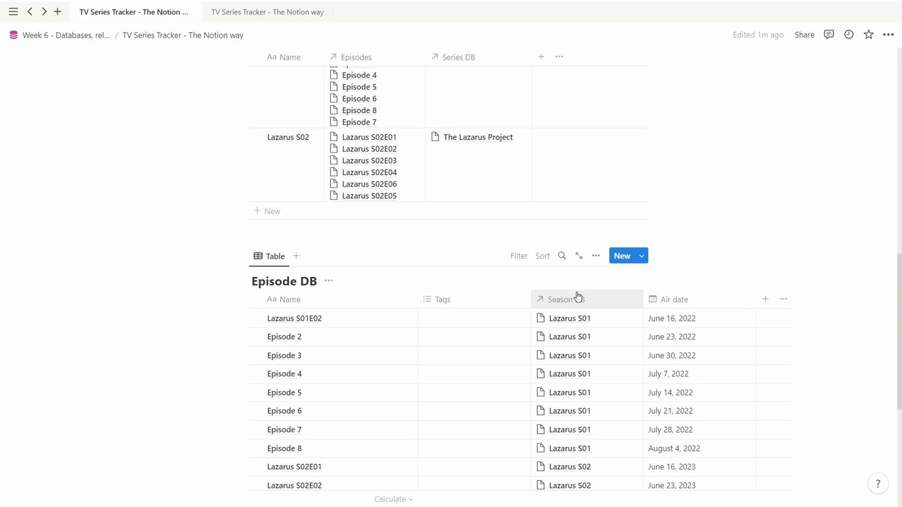
scroll(578, 297, down, 2)
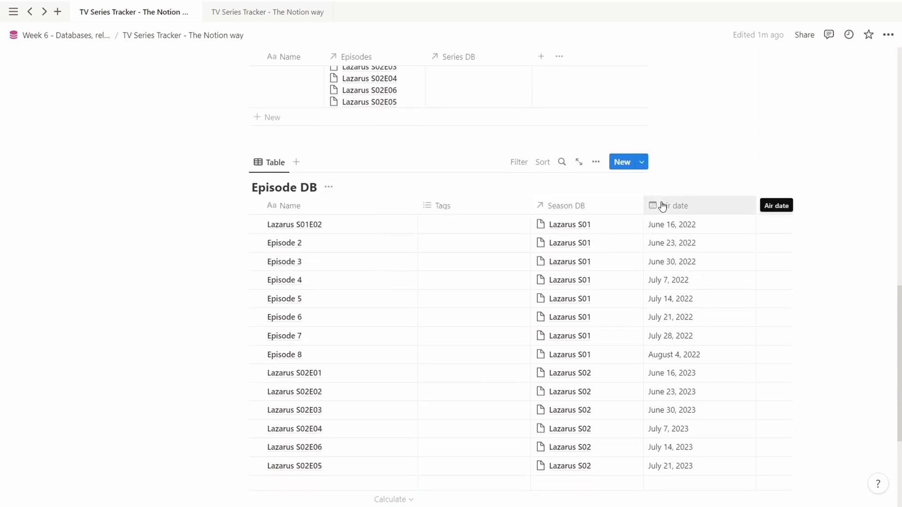
scroll(540, 202, down, 1)
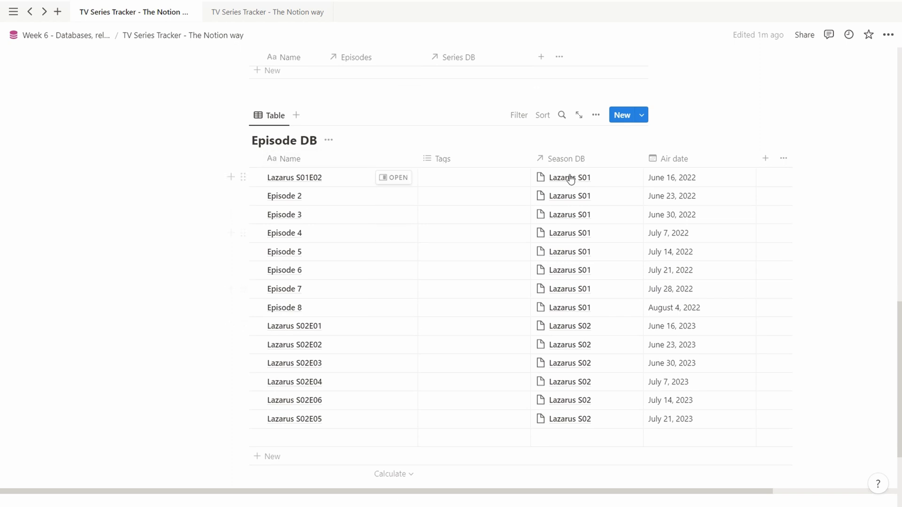
scroll(526, 228, up, 1)
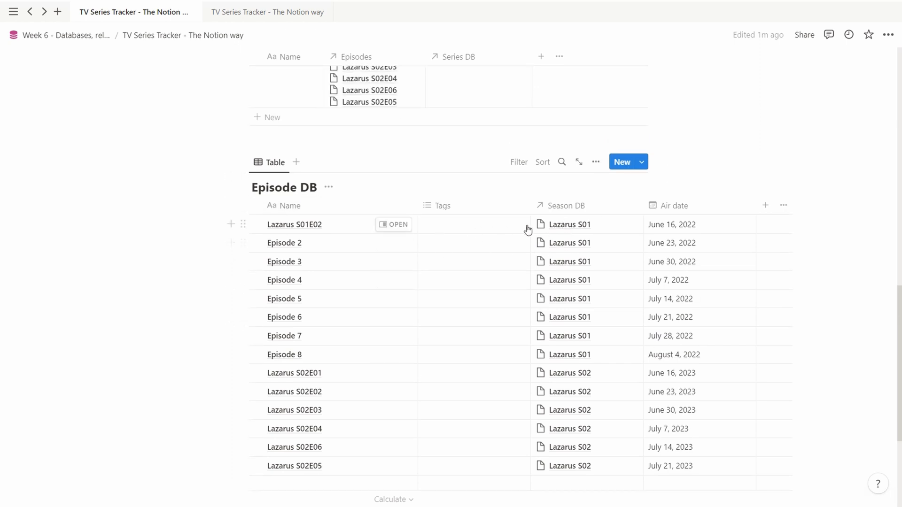
click(560, 206)
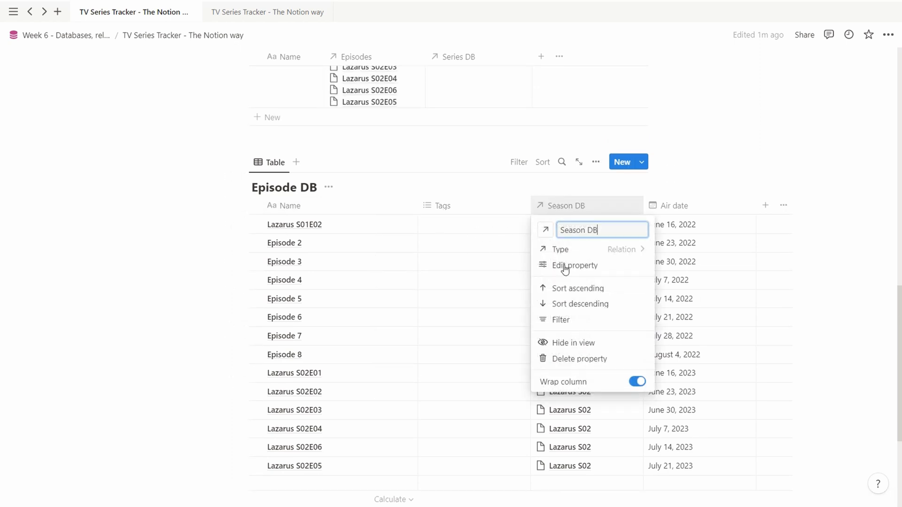
click(577, 358)
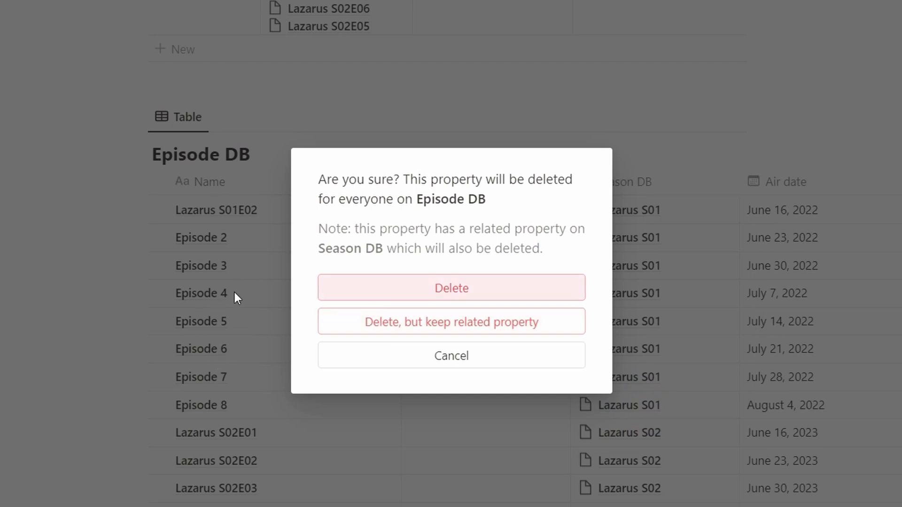
click(385, 297)
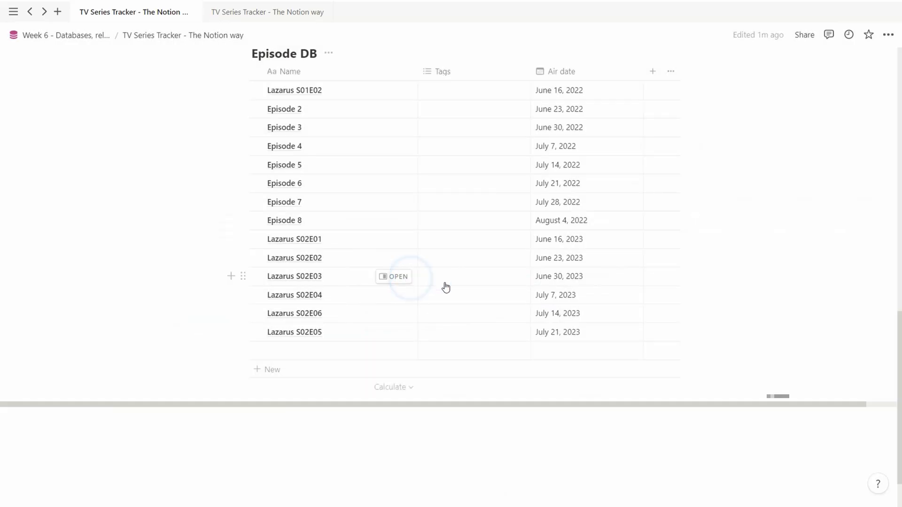
Delete the Seasons relation from the TV Series DB table together with its related property in Season DB
scroll(521, 296, up, 7)
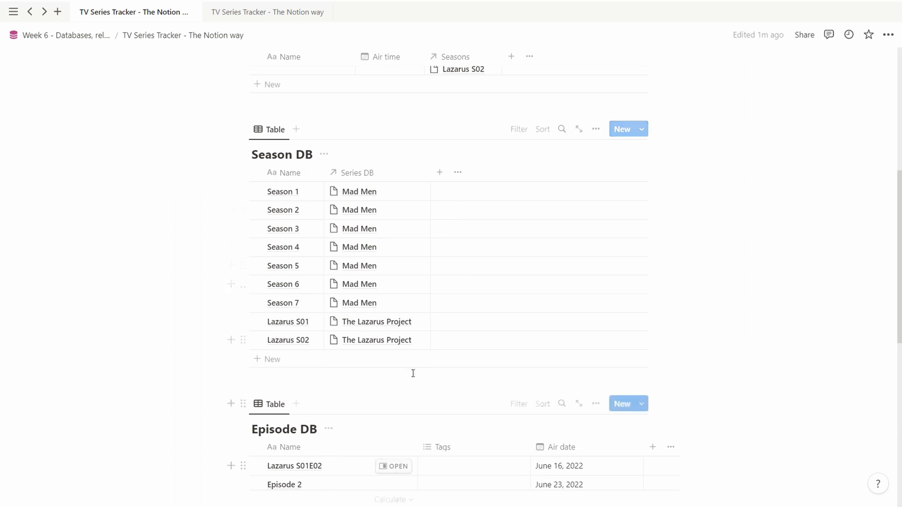
scroll(542, 338, down, 3)
scroll(543, 335, up, 10)
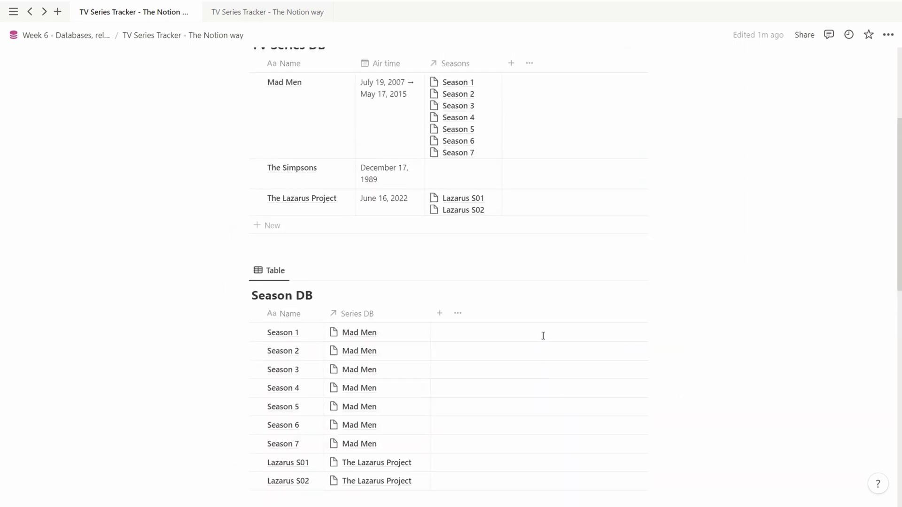
click(439, 254)
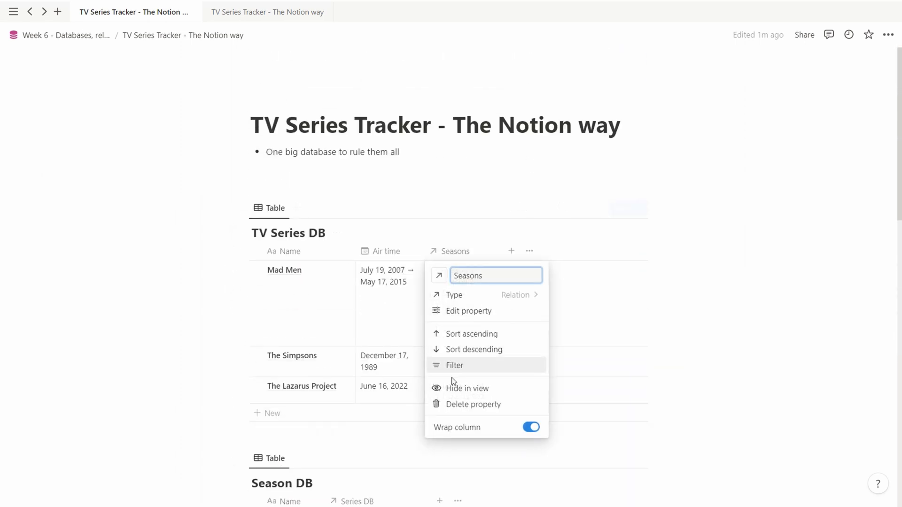
click(452, 401)
click(438, 283)
Look over the entries and remaining properties of the TV Series DB, Season DB and Episode DB tables
scroll(494, 285, down, 2)
scroll(495, 286, down, 5)
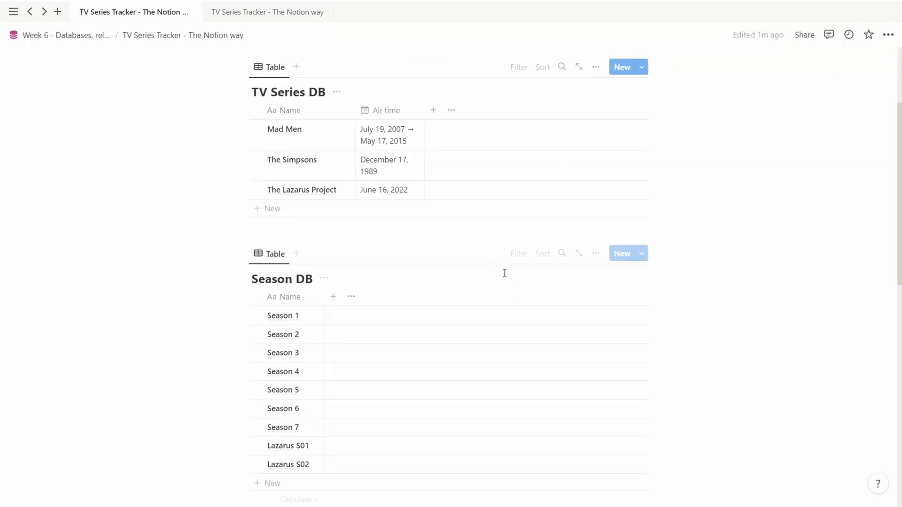
scroll(490, 274, up, 2)
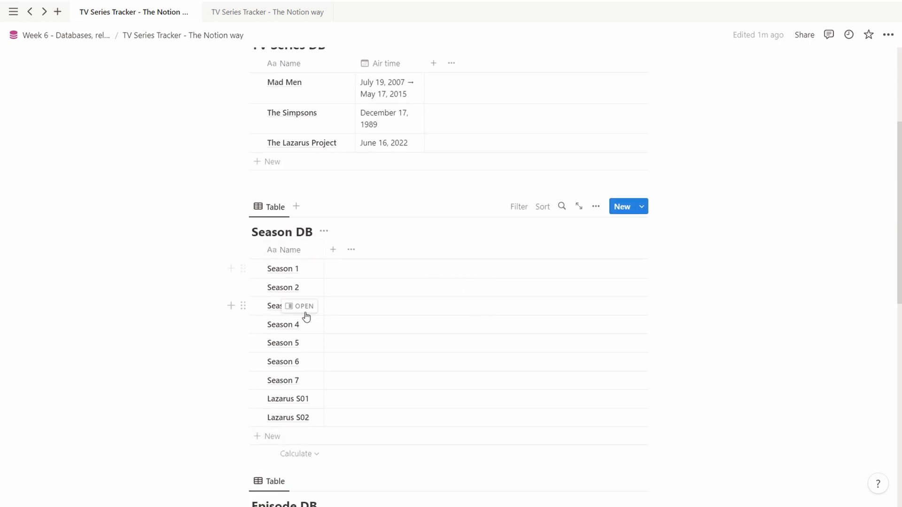
scroll(285, 299, down, 5)
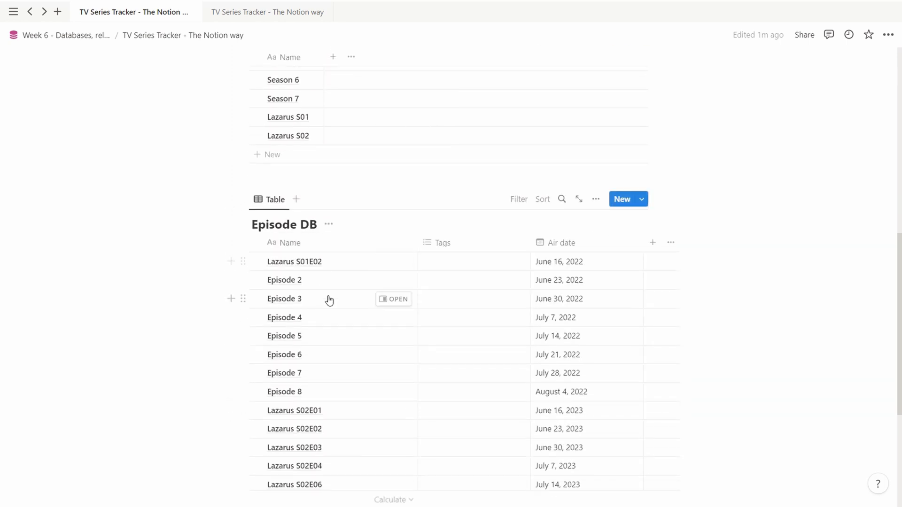
scroll(333, 197, up, 2)
scroll(346, 197, down, 2)
scroll(346, 203, up, 2)
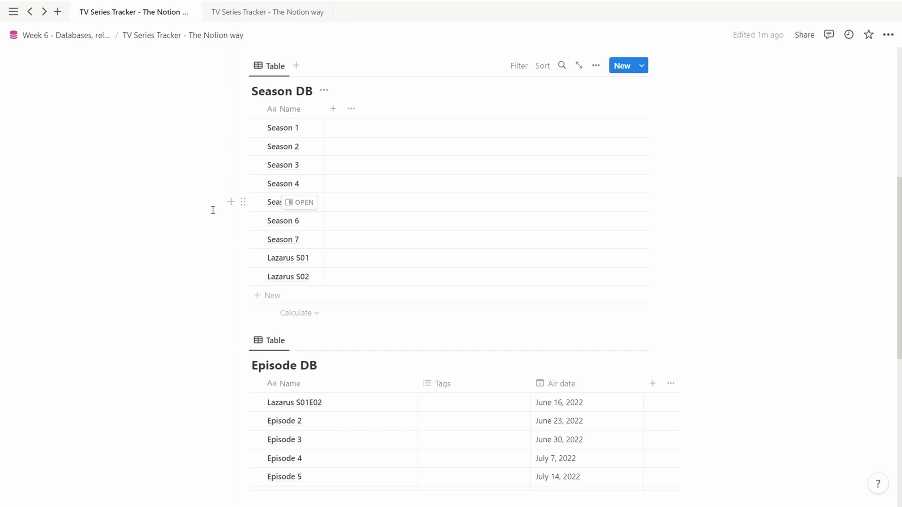
Rename the first eight episodes in the Episode DB table in sequence from "Lazarus S01E01" to "Lazarus S01E08"
scroll(213, 210, down, 4)
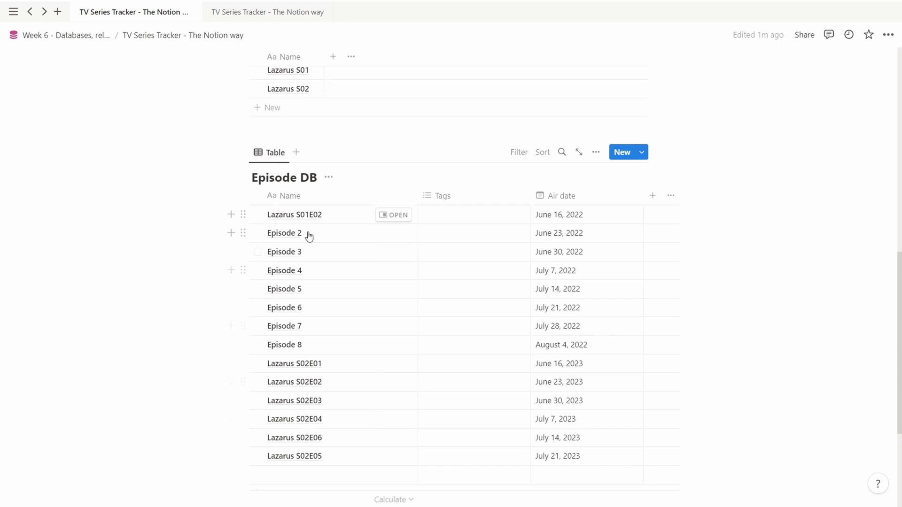
click(324, 219)
key(BackSpace)
text(1)
key(Return)
text(Lazarus S01E02)
key(Return)
text(Lazarus S01E03)
key(Return)
text(Lazarus S01E04)
key(Return)
text(Lazarus S01E05)
key(Return)
text(Lazarus S01E06)
key(Return)
text(Lazarus S01E07)
key(Return)
text(Lazarus S01E08)
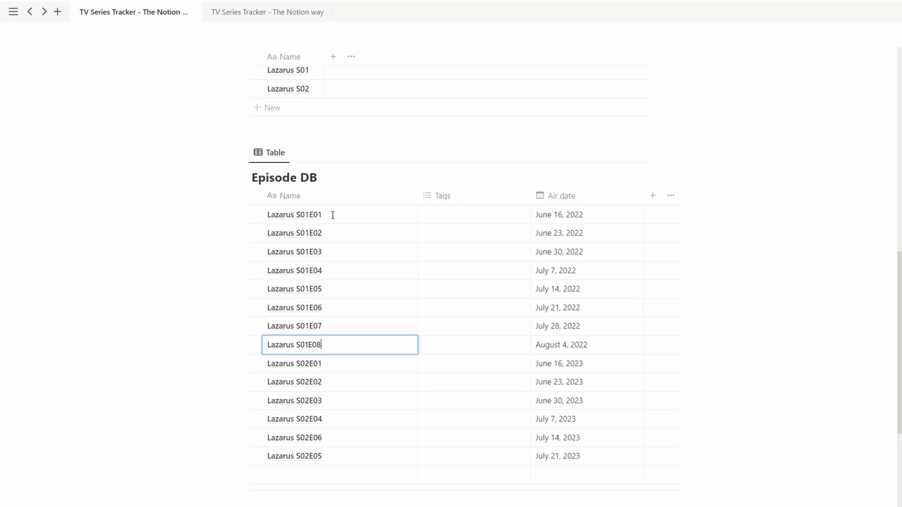
key(Return)
Try selecting the Season 1 through Season 7 rows in the Season DB table, uncheck the first few and clear the selection
scroll(334, 215, up, 2)
scroll(338, 215, down, 1)
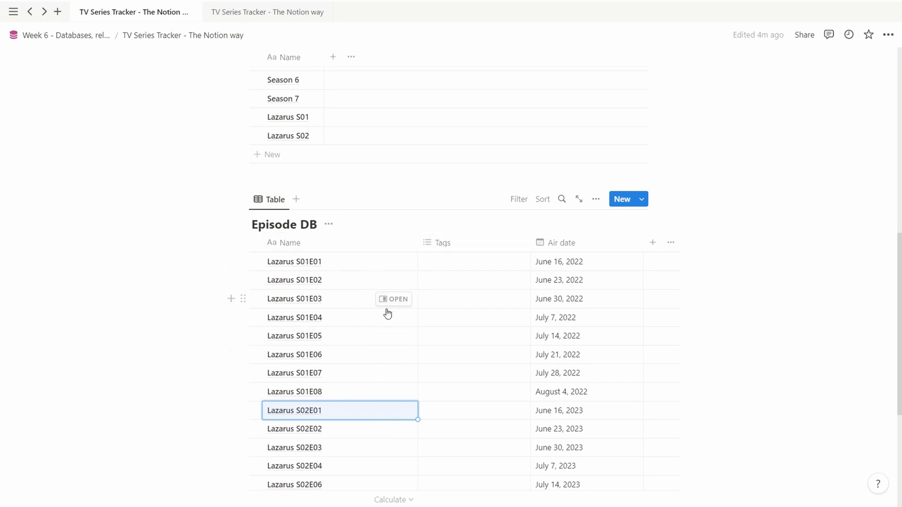
scroll(388, 313, up, 10)
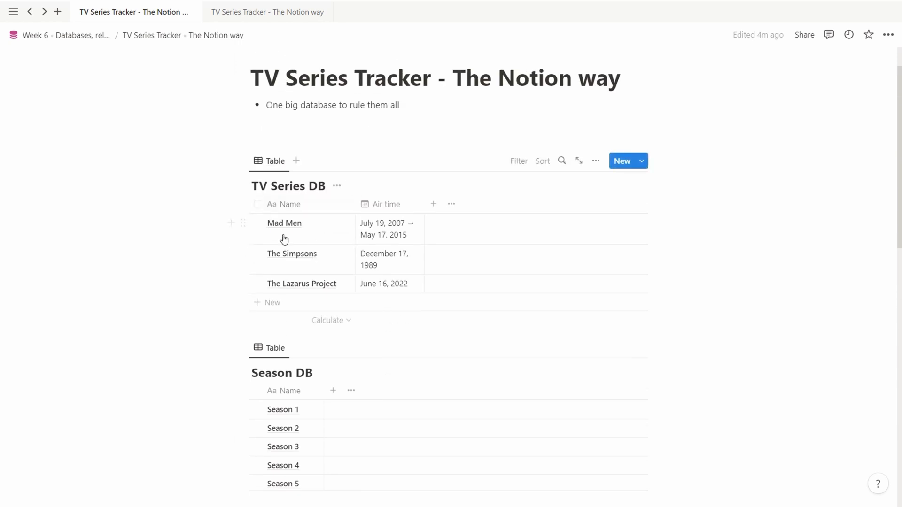
scroll(347, 249, down, 3)
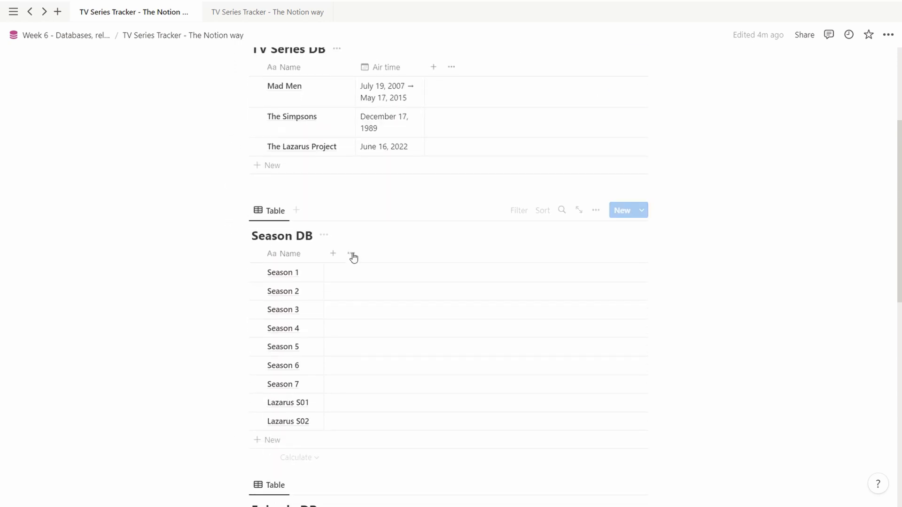
scroll(457, 273, up, 1)
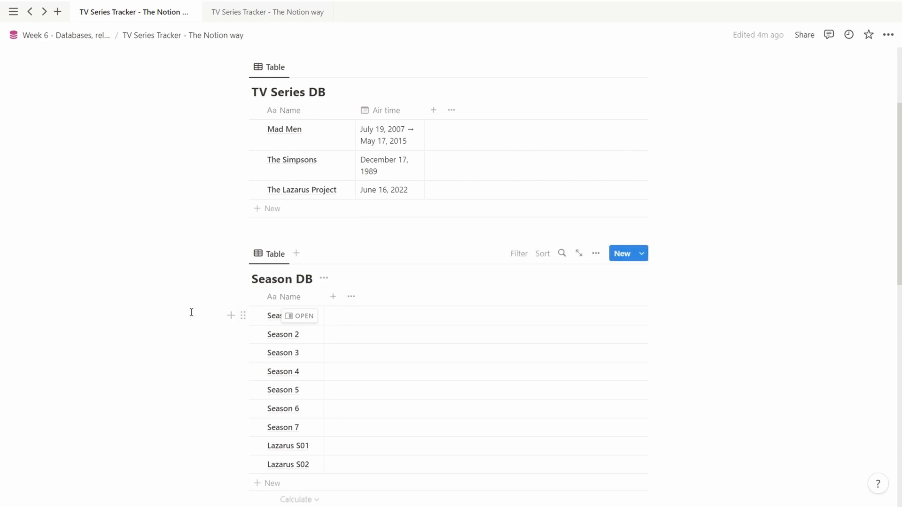
drag(155, 318, 341, 435)
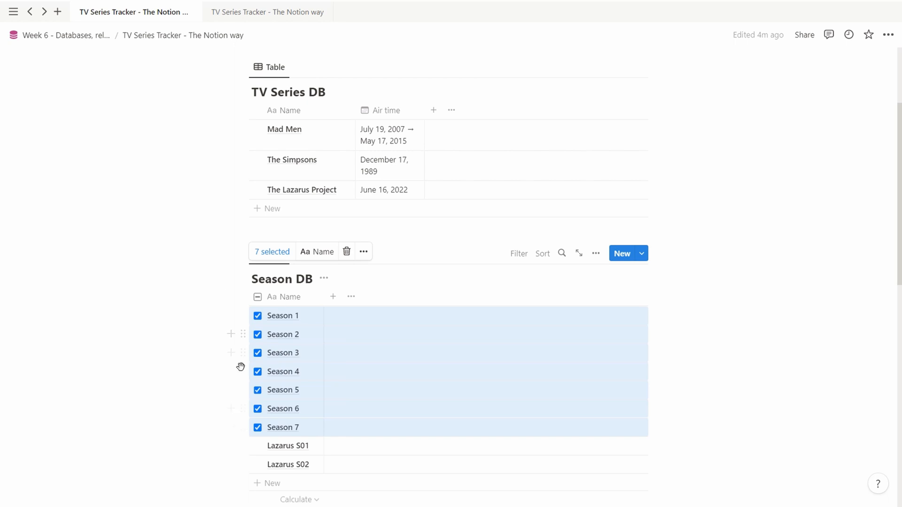
drag(151, 312, 363, 430)
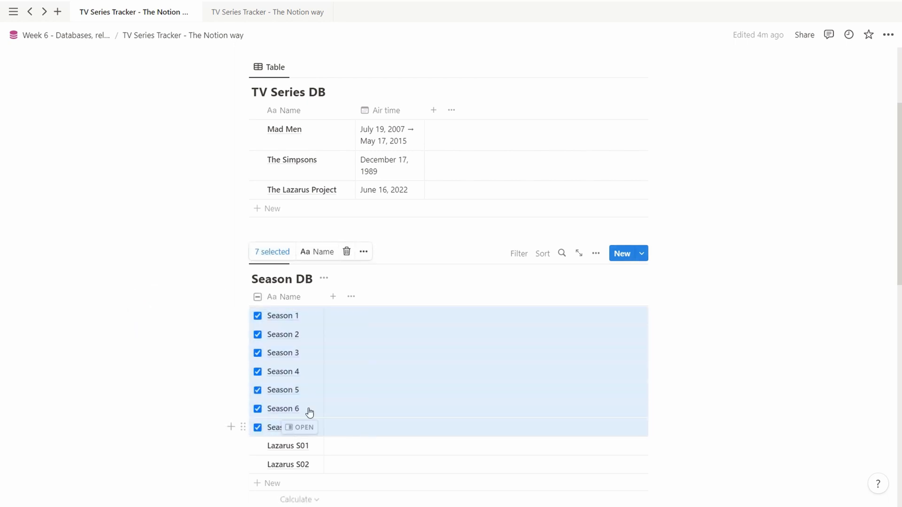
click(258, 315)
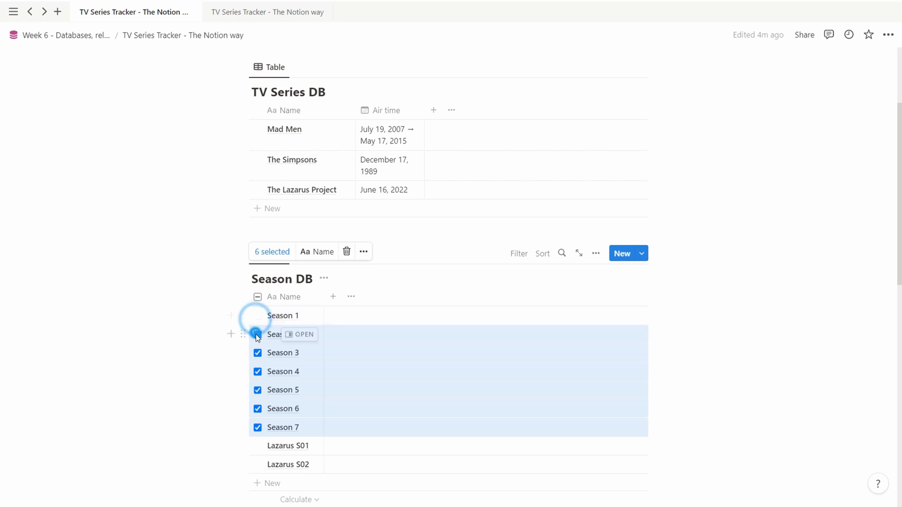
click(257, 334)
click(257, 352)
click(191, 354)
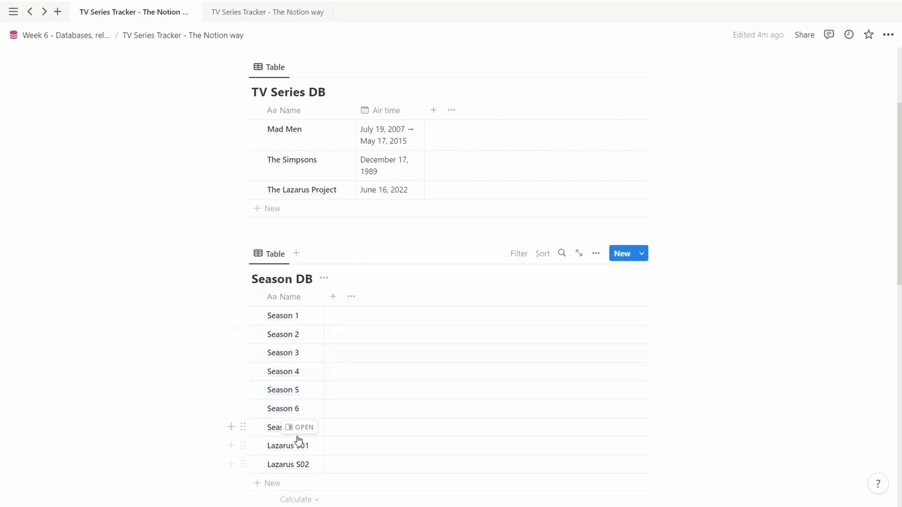
Try selecting Season DB rows one by one upward from Lazarus S02, and Season 1 through Season 7 as a block, clearing each selection
click(258, 465)
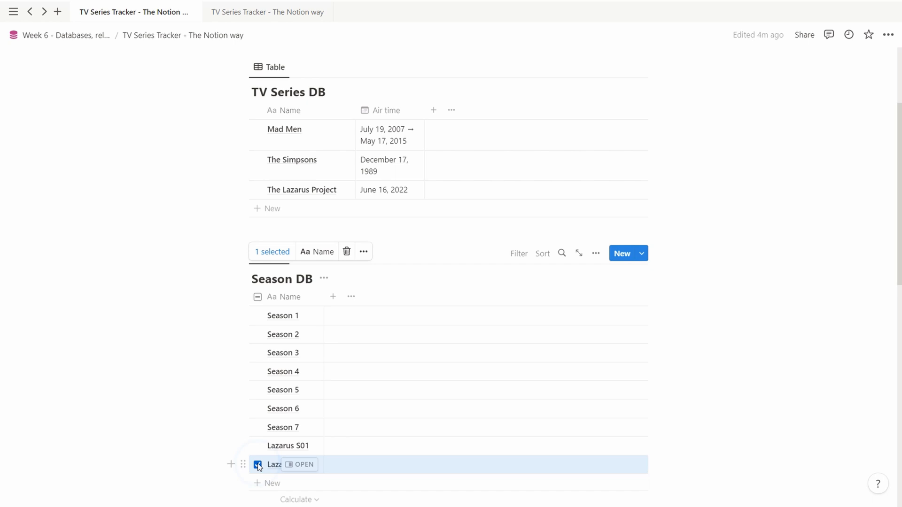
click(257, 445)
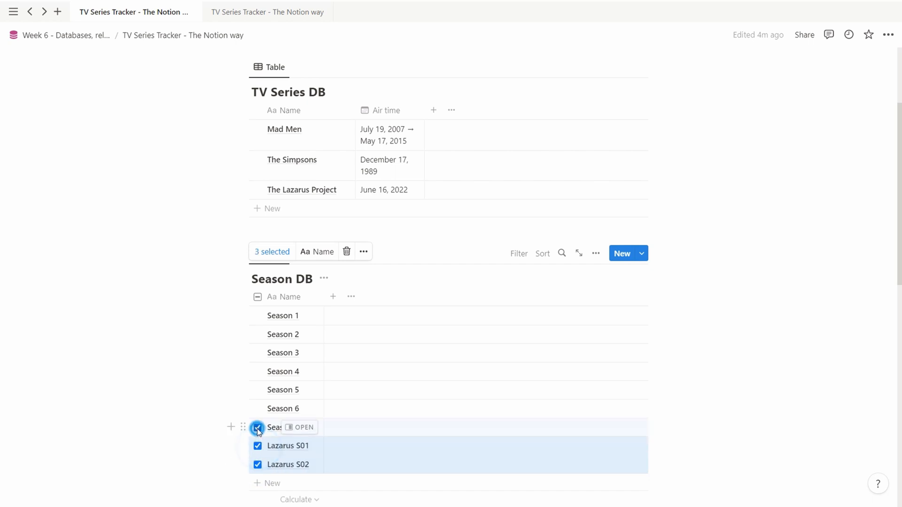
click(215, 323)
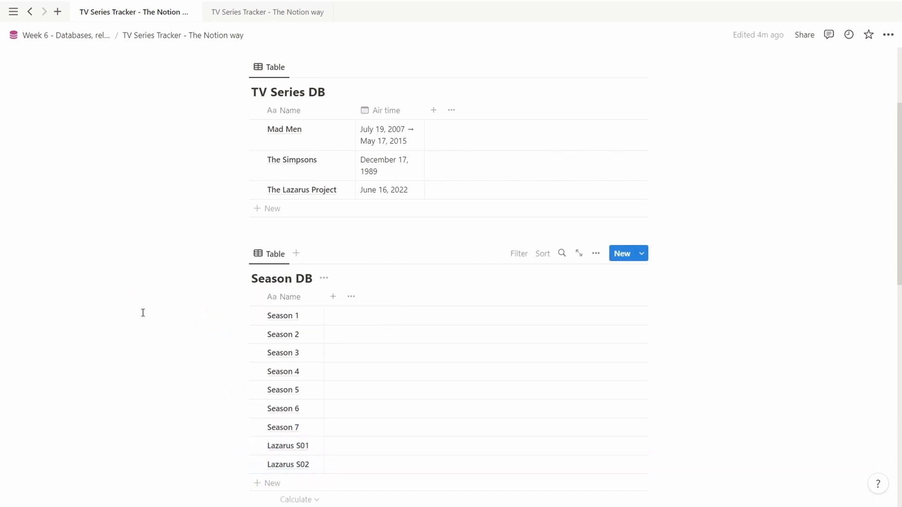
drag(232, 340, 380, 437)
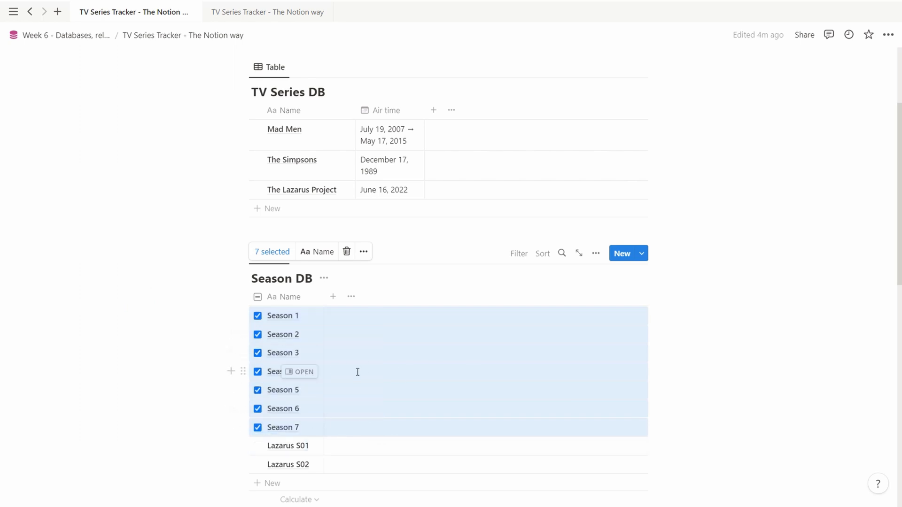
click(342, 323)
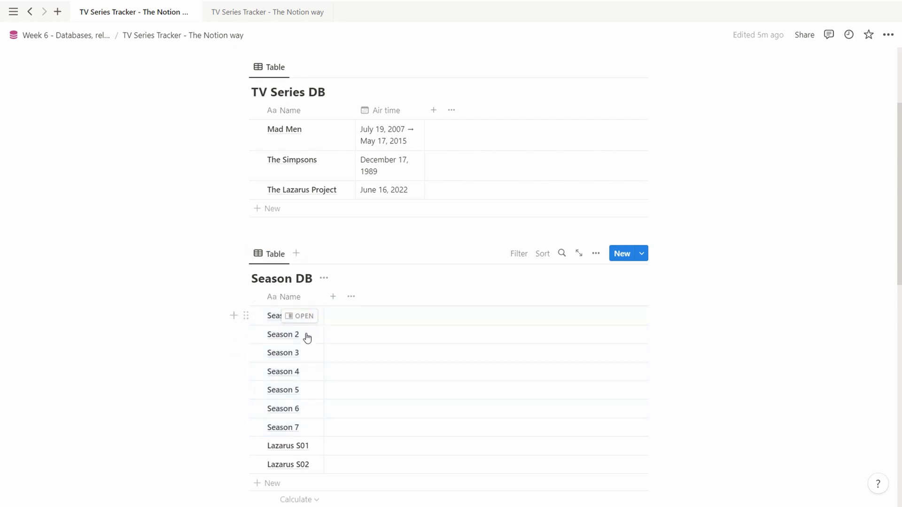
Try range-selecting Season DB rows starting from Season 1, varying where the range ends, and clear the selection
click(337, 316)
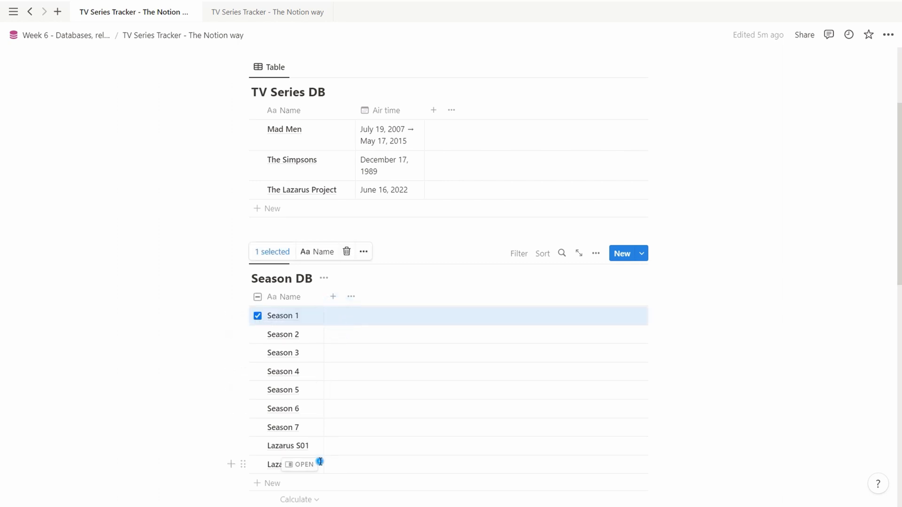
shift+click(320, 463)
shift+click(317, 422)
shift+click(319, 365)
shift+click(356, 358)
shift+click(353, 389)
click(322, 372)
click(320, 311)
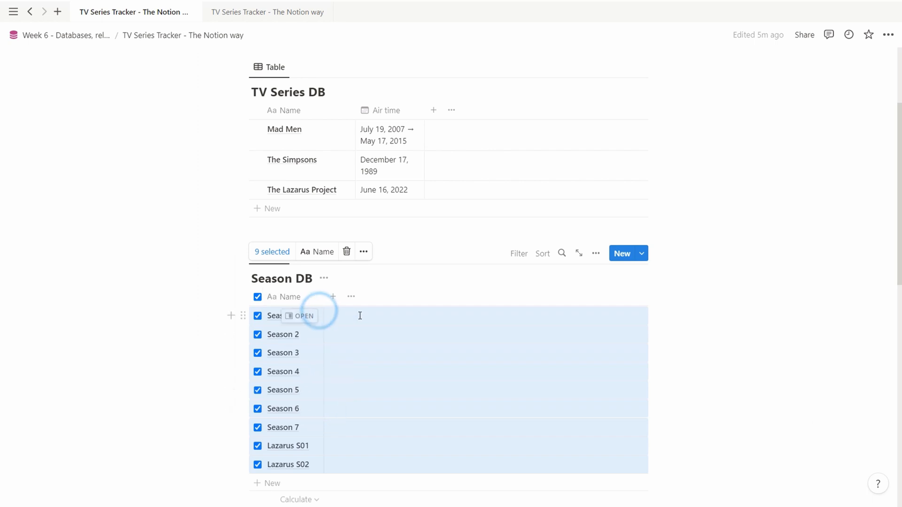
click(139, 317)
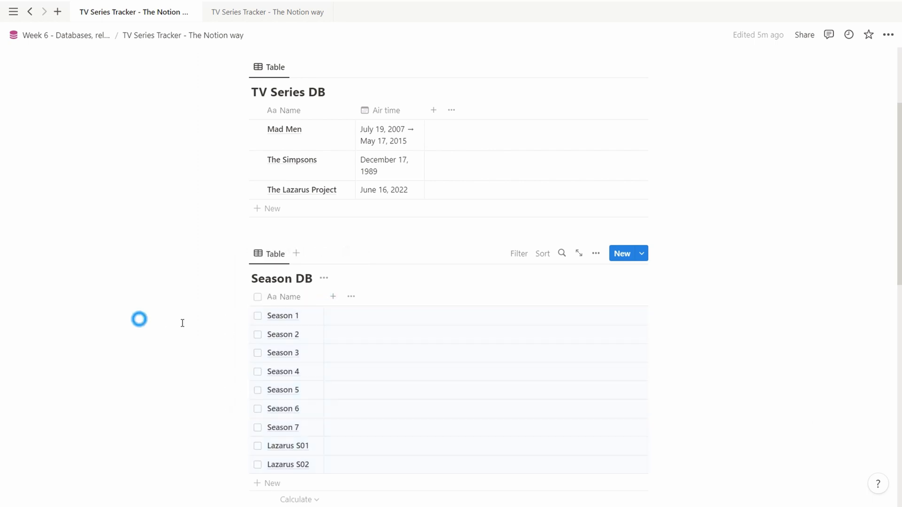
Delete the Season 1 through Season 7 rows from the Season DB table
click(320, 316)
click(321, 428)
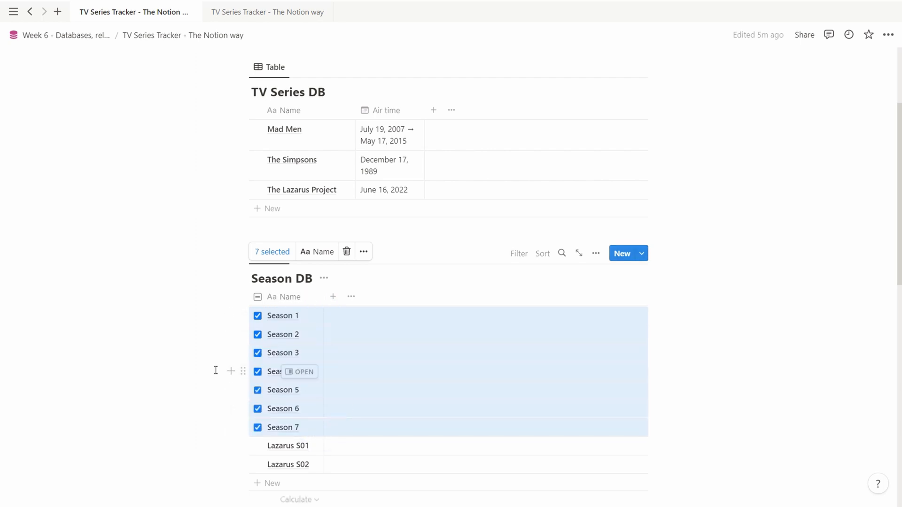
click(244, 316)
click(172, 280)
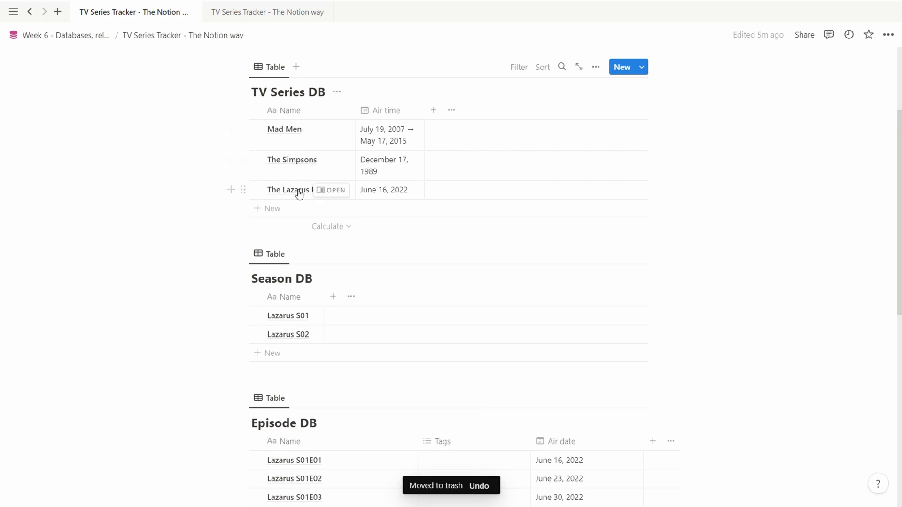
Move the Lazarus S01 and Lazarus S02 rows from Season DB into TV Series DB, directly below The Lazarus Project
scroll(298, 193, down, 1)
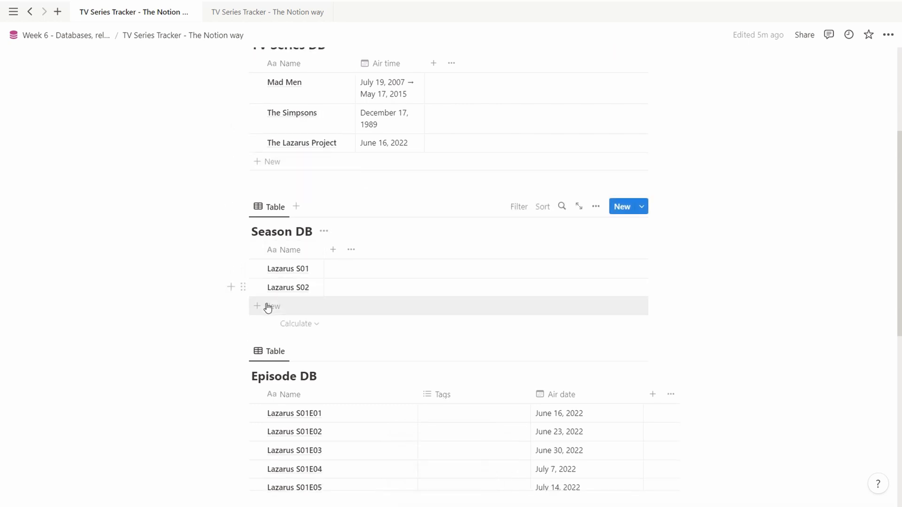
scroll(267, 306, down, 5)
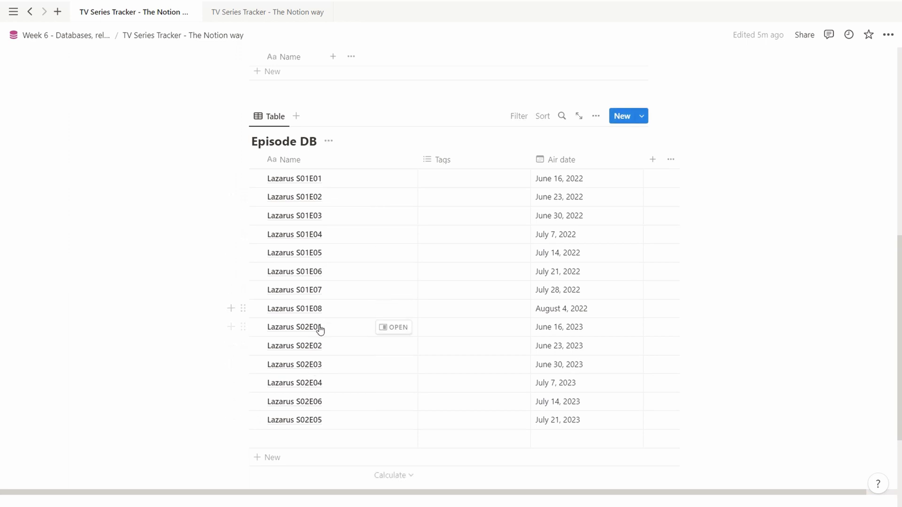
scroll(461, 363, up, 7)
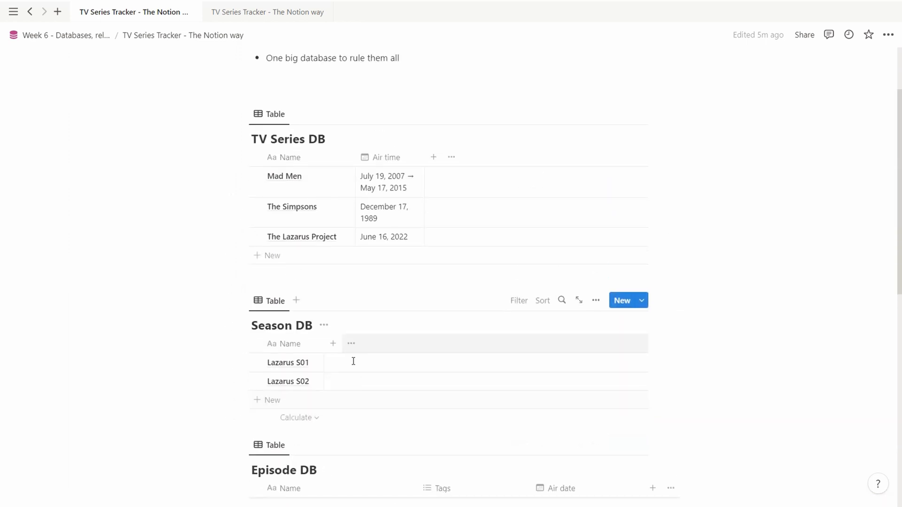
drag(197, 359, 336, 381)
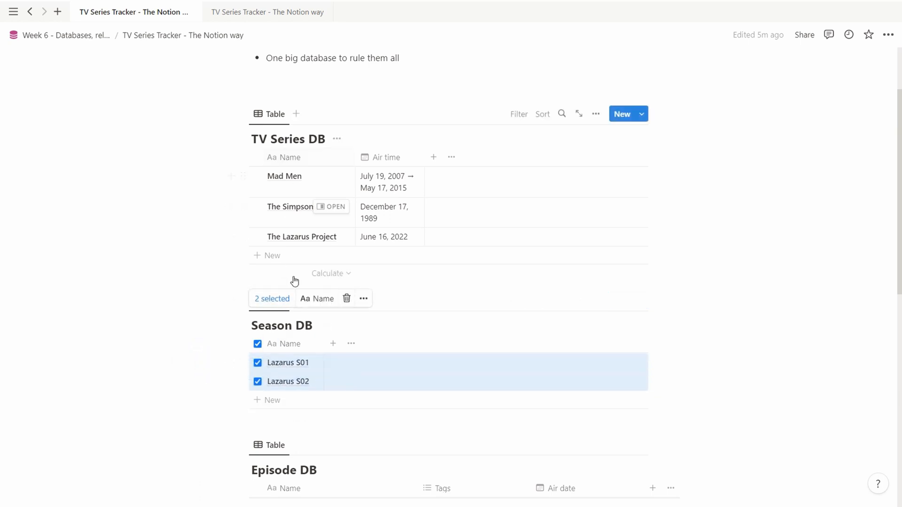
drag(241, 366, 272, 253)
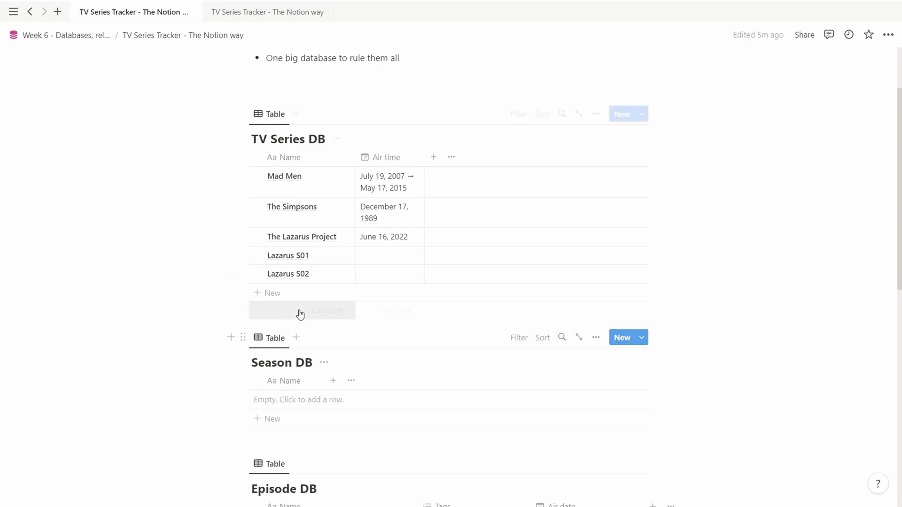
Open the empty Season DB as a full-page database and delete it
scroll(225, 394, up, 1)
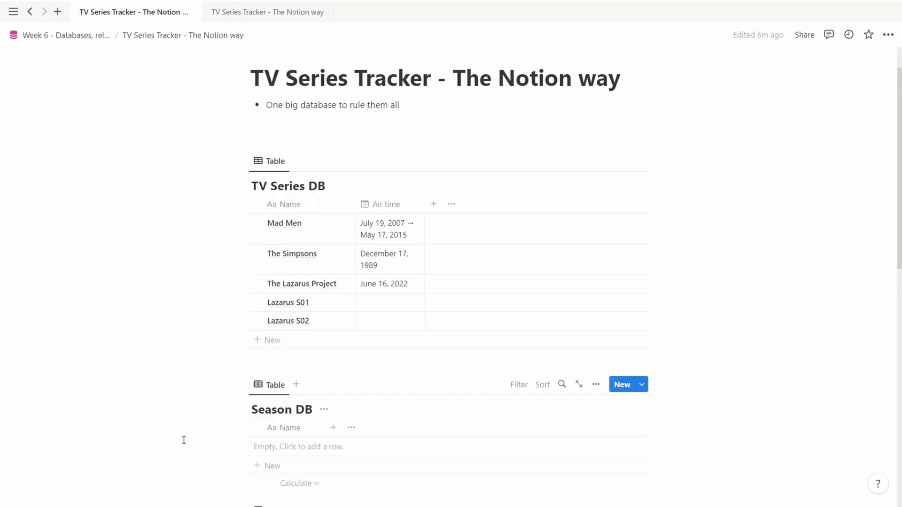
click(326, 410)
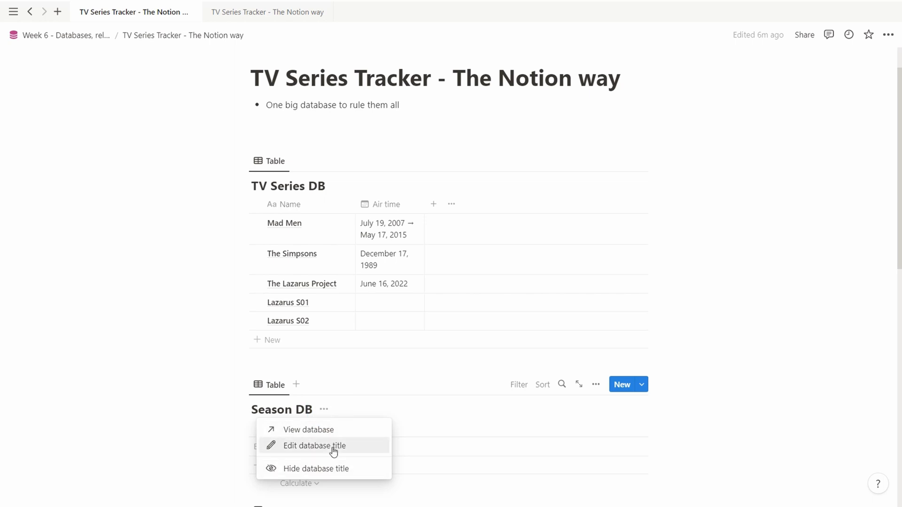
click(283, 429)
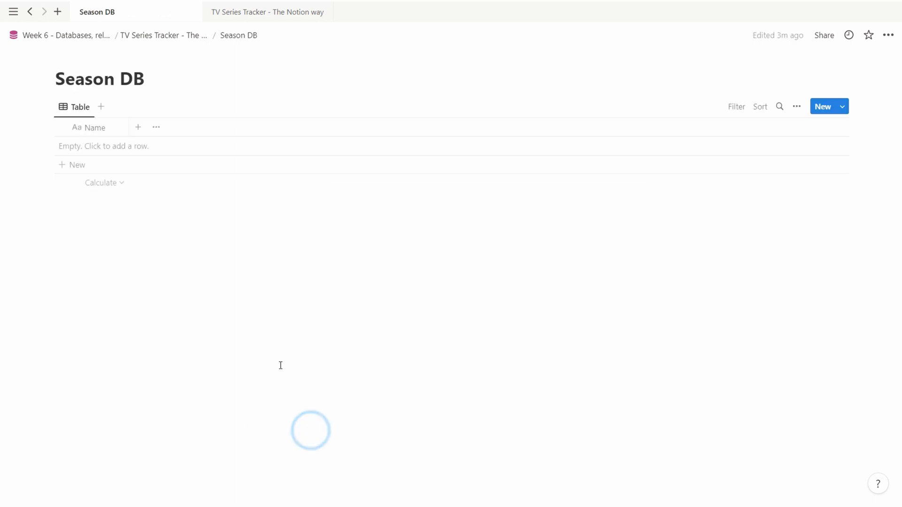
click(888, 35)
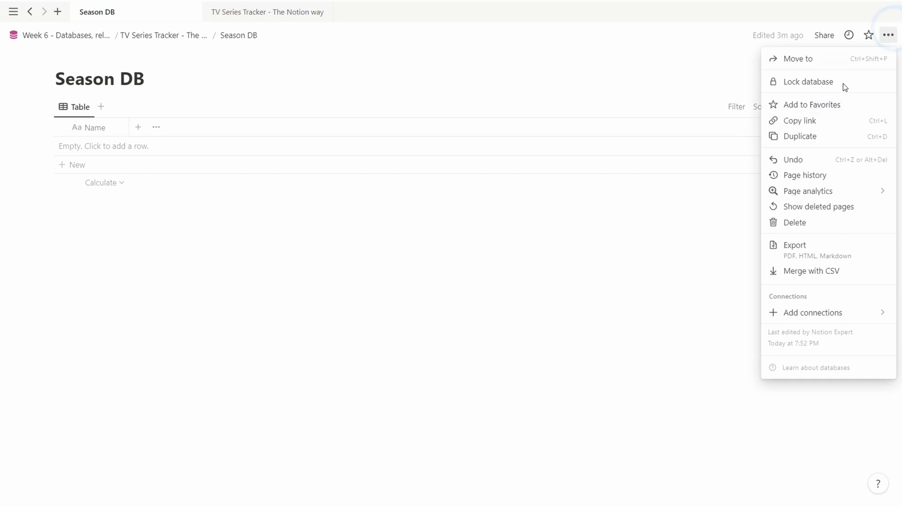
click(829, 224)
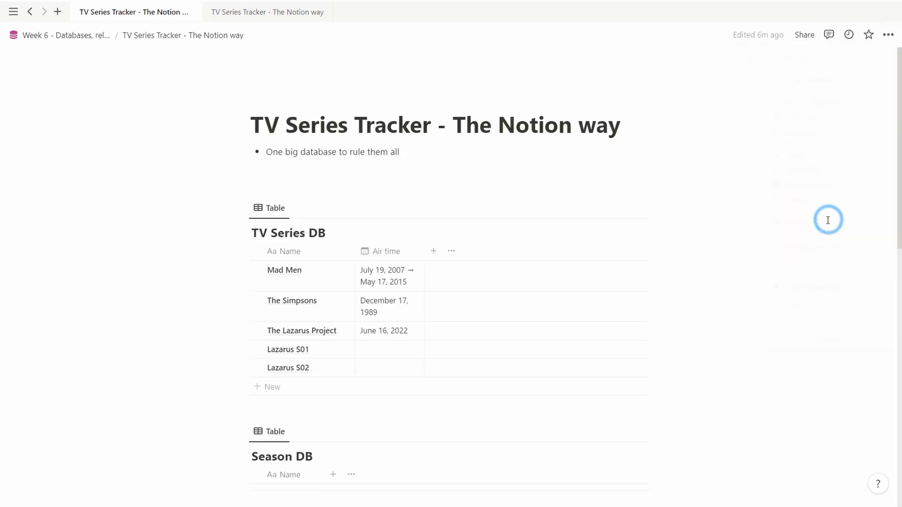
Open and dismiss the block actions of Episode DB, and look over its Lazarus episode rows
scroll(270, 353, down, 2)
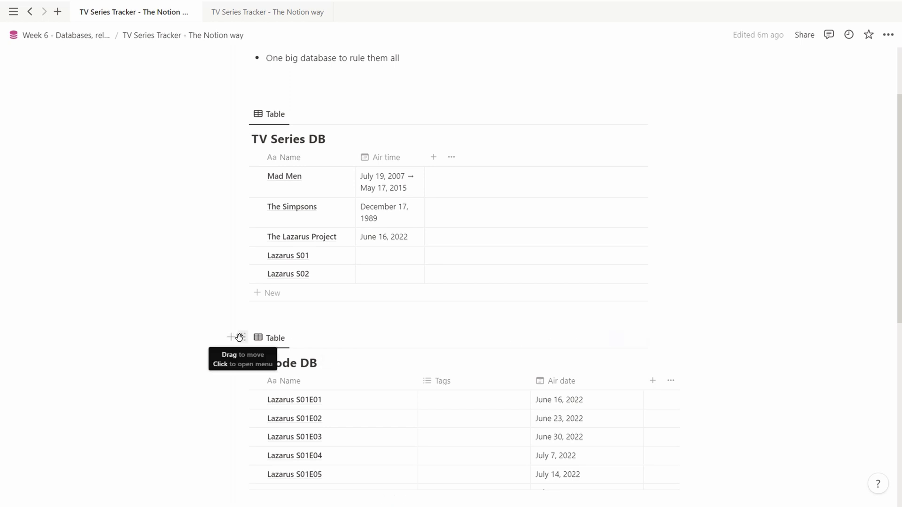
click(244, 337)
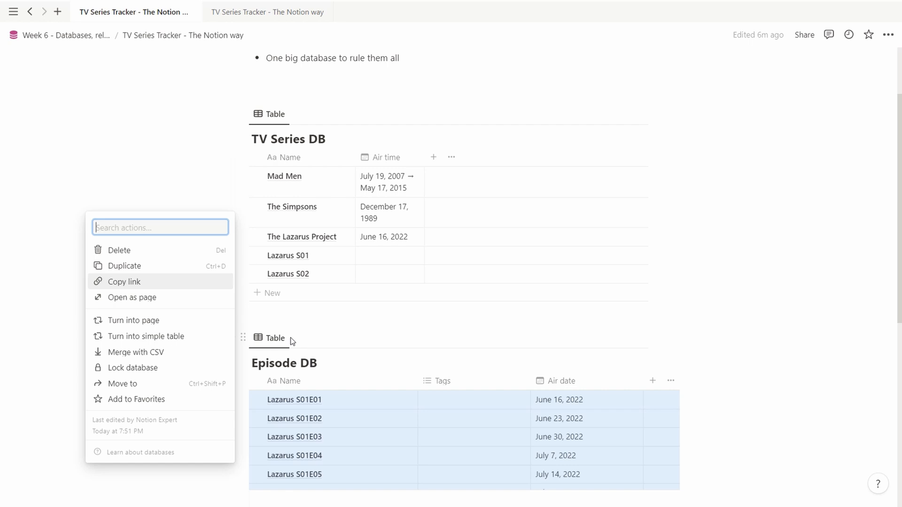
click(303, 319)
scroll(362, 332, down, 4)
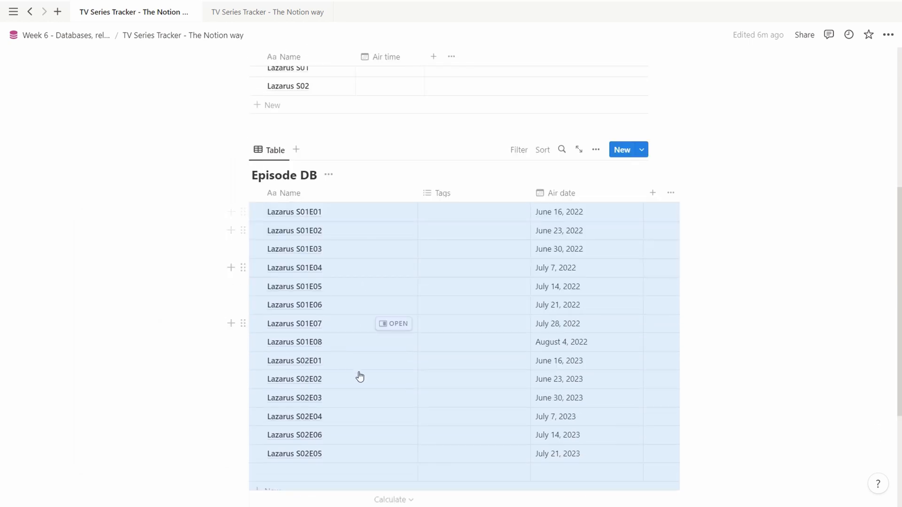
scroll(540, 250, down, 1)
scroll(495, 256, up, 1)
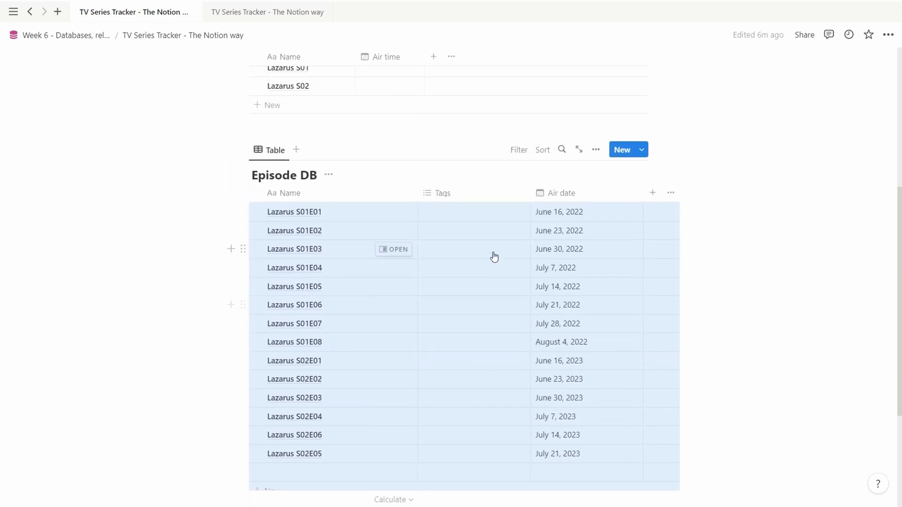
Duplicate the Lazarus S02E05 row in the Episode DB table
click(325, 212)
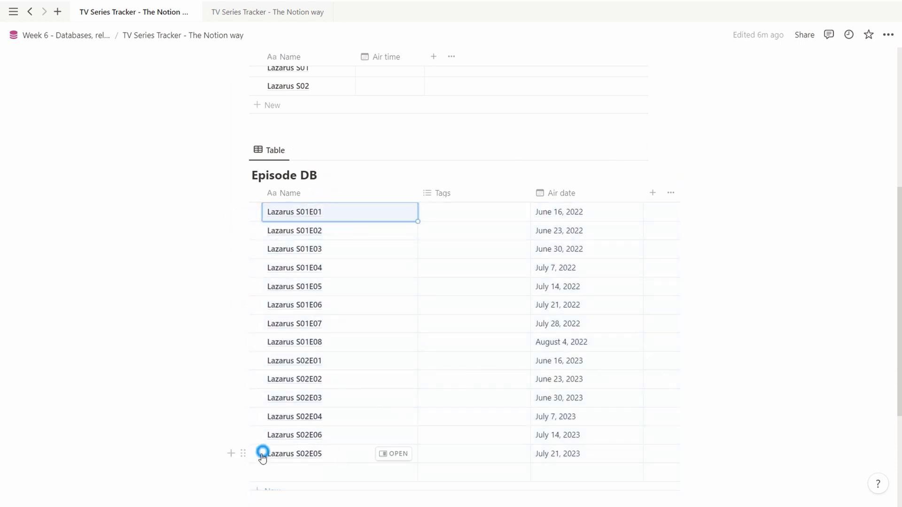
click(241, 454)
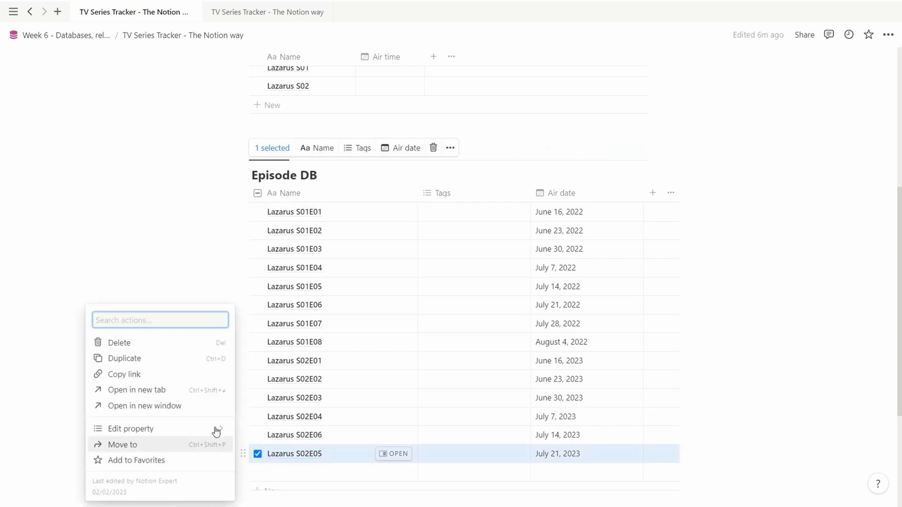
click(176, 361)
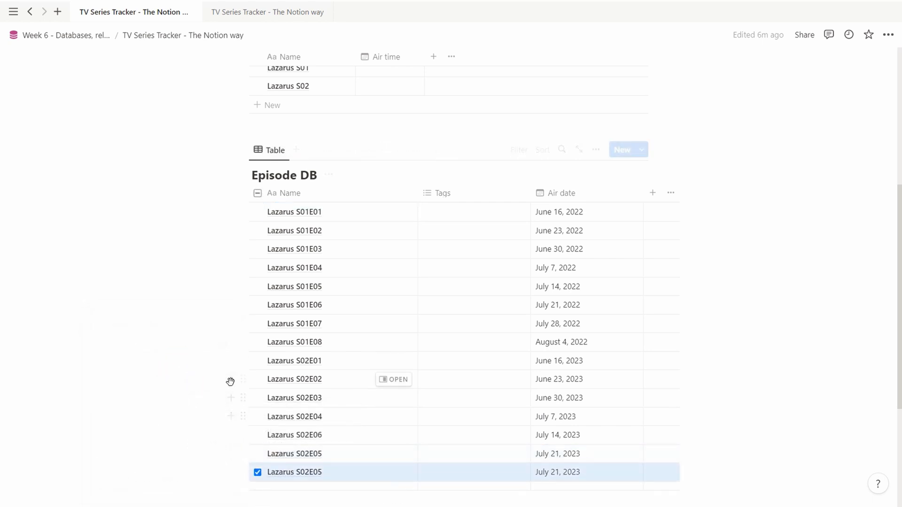
Examine the property lists of Episode DB and TV Series DB to compare their columns
scroll(294, 475, down, 1)
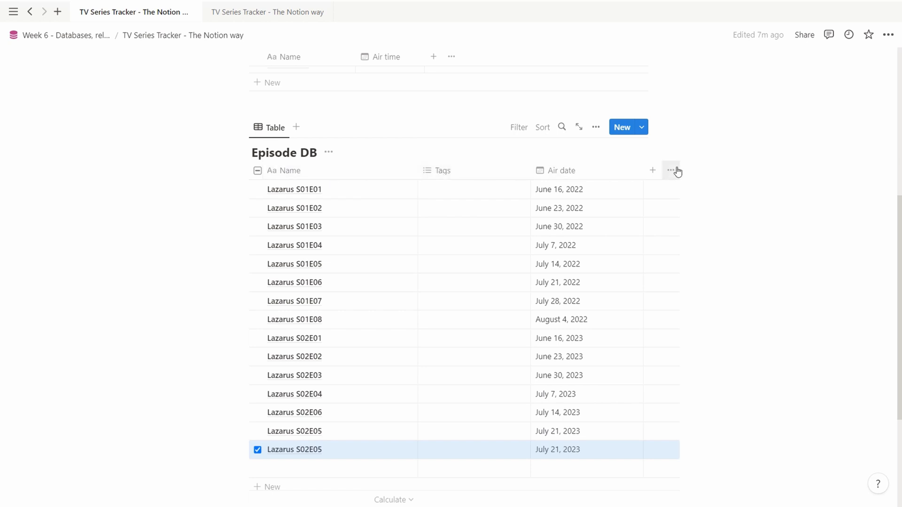
click(596, 128)
click(555, 220)
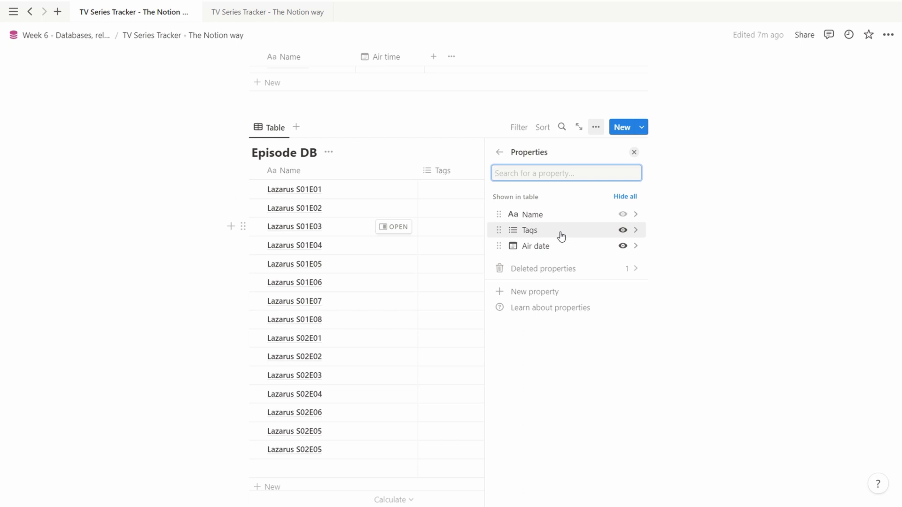
click(150, 231)
scroll(195, 252, up, 6)
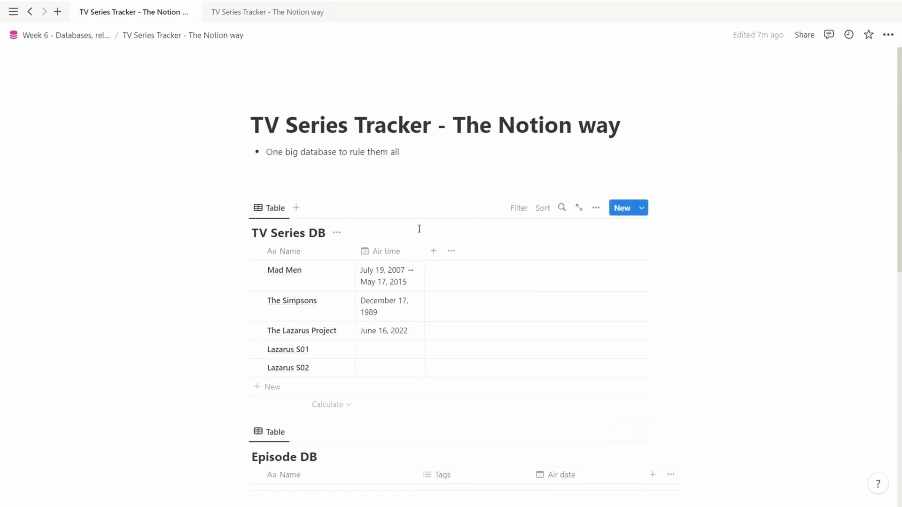
click(595, 208)
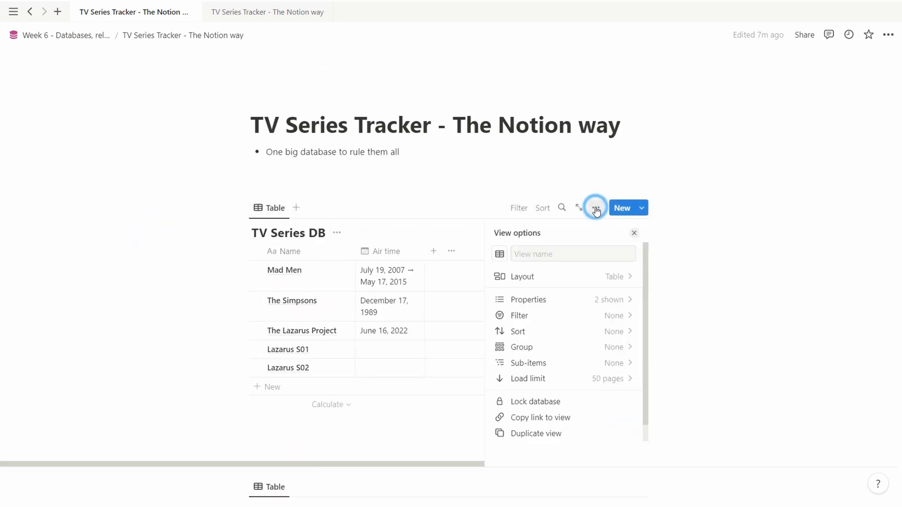
click(578, 299)
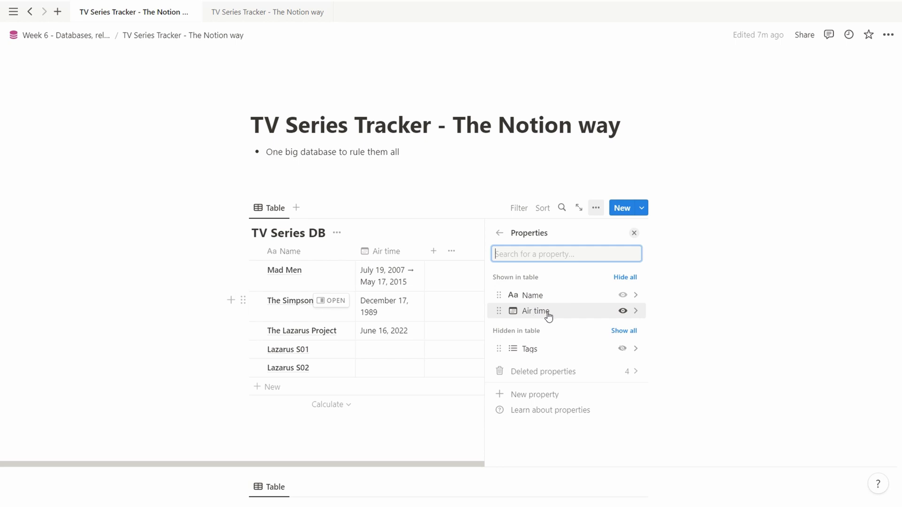
click(171, 276)
Move the duplicate Lazarus S02E05 row from Episode DB into TV Series DB, directly below Lazarus S02
scroll(176, 279, down, 9)
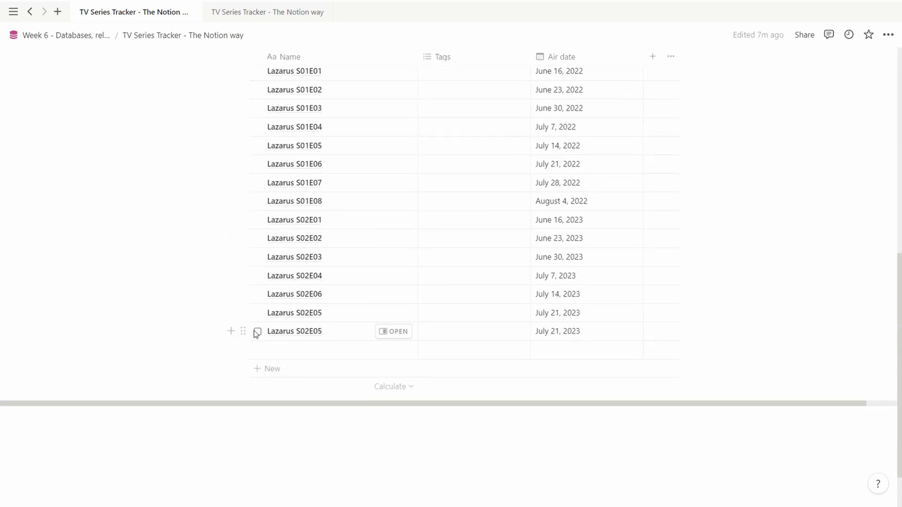
scroll(243, 330, up, 2)
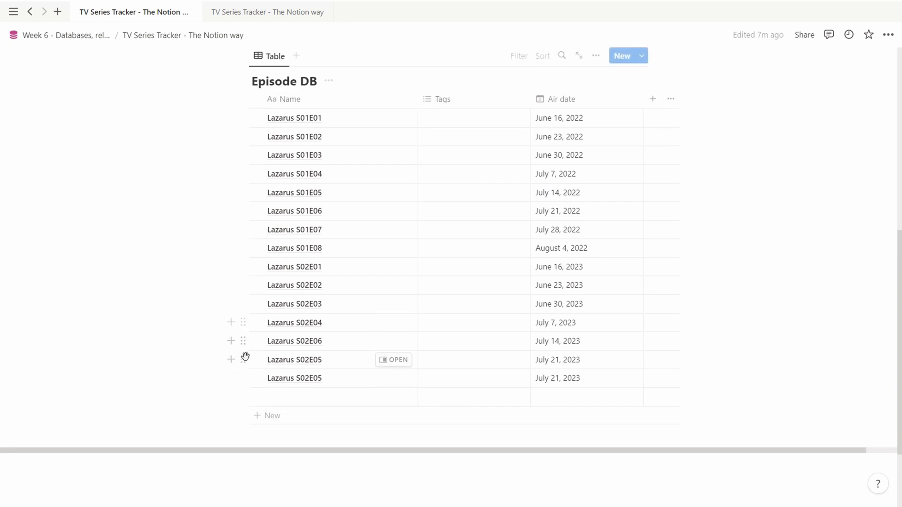
click(243, 427)
drag(243, 415, 284, 236)
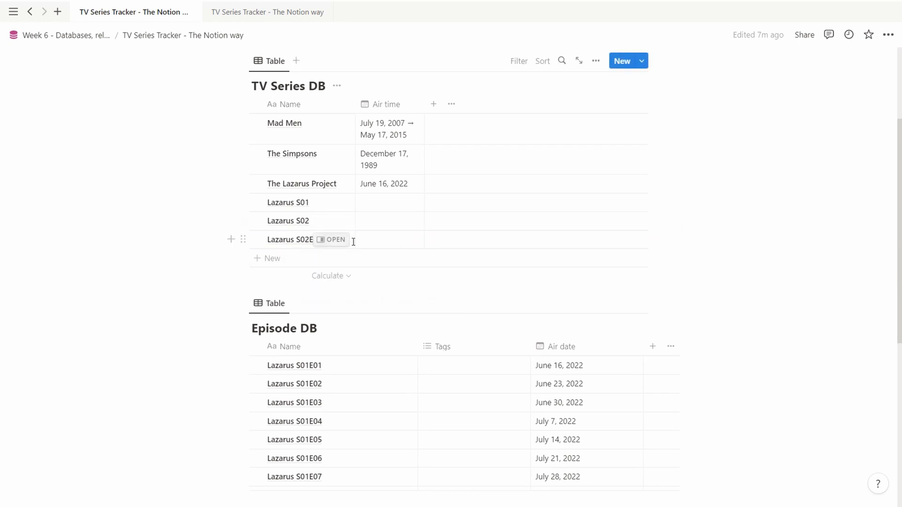
Show the hidden Air date property in the TV Series DB table
scroll(350, 239, up, 2)
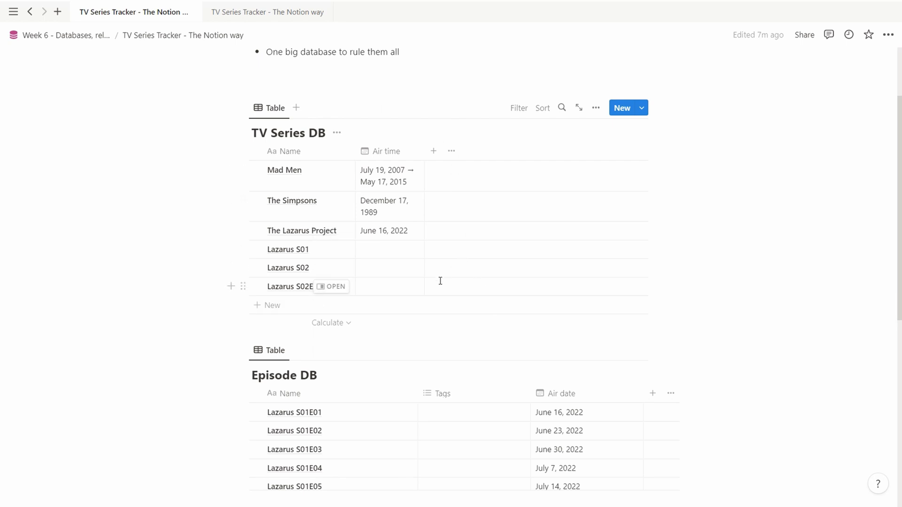
click(598, 115)
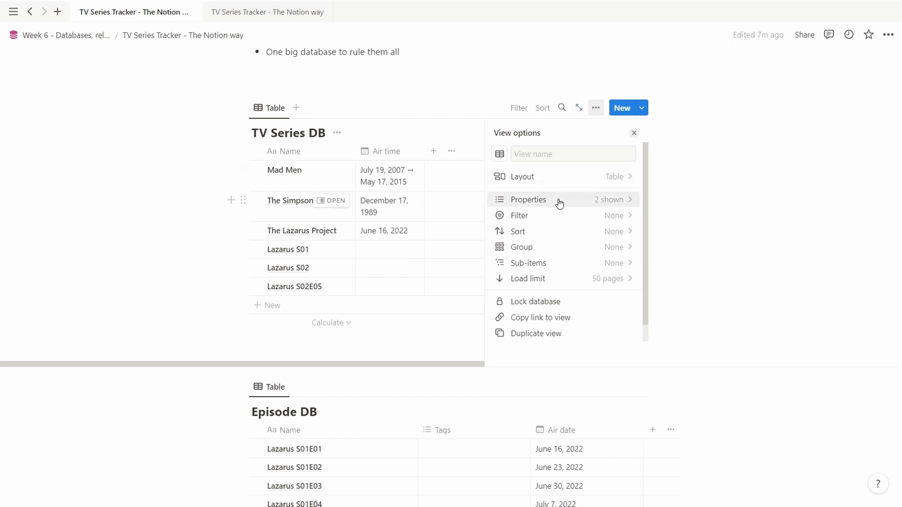
click(611, 205)
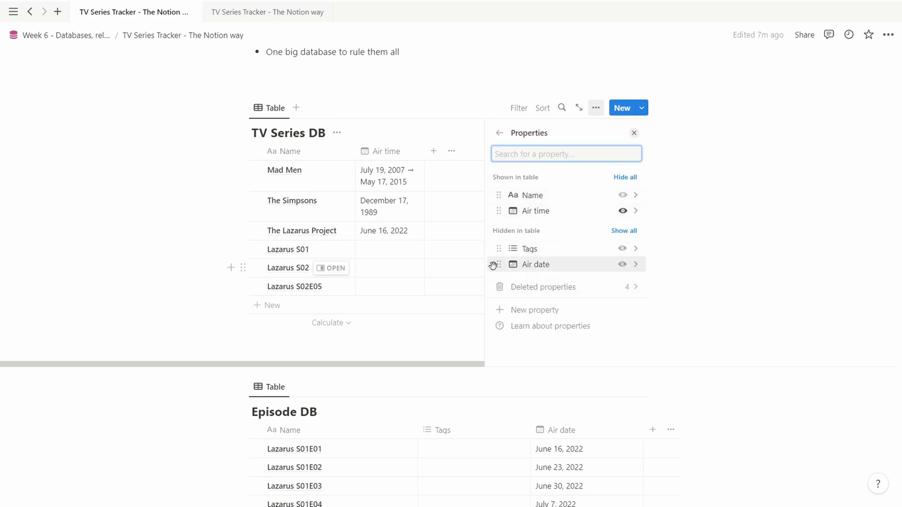
click(622, 265)
click(634, 133)
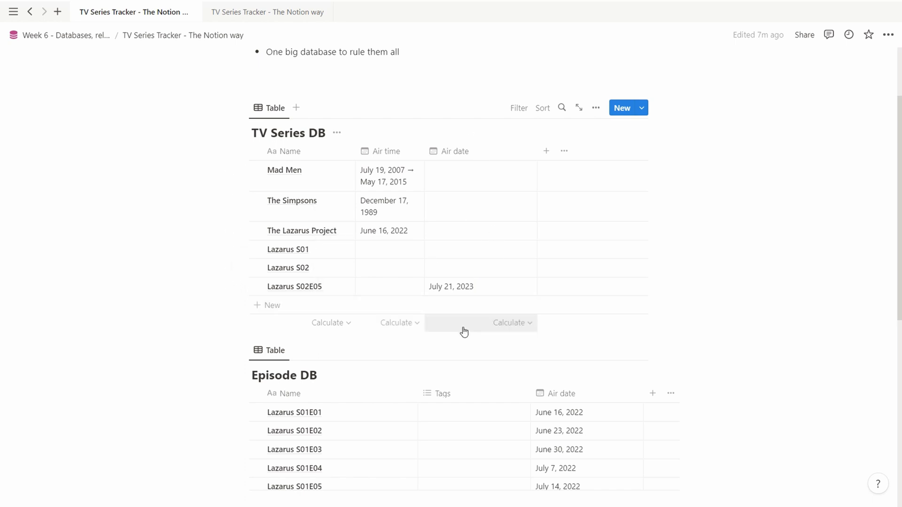
Delete the duplicate Lazarus S02E05 row from TV Series DB
scroll(464, 332, down, 6)
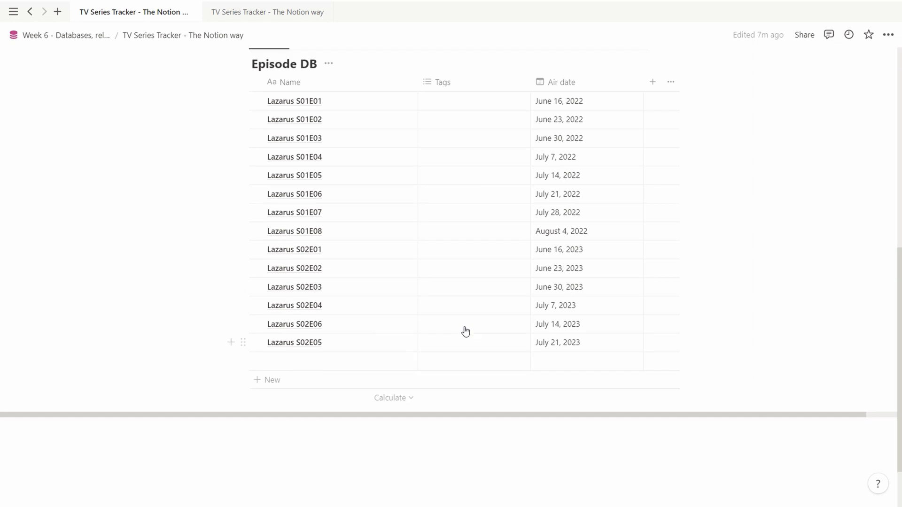
scroll(272, 169, up, 3)
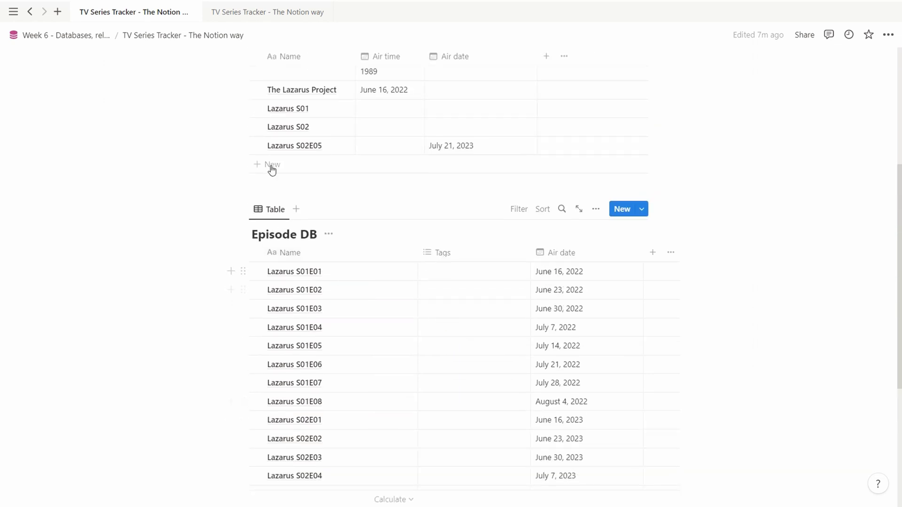
click(244, 146)
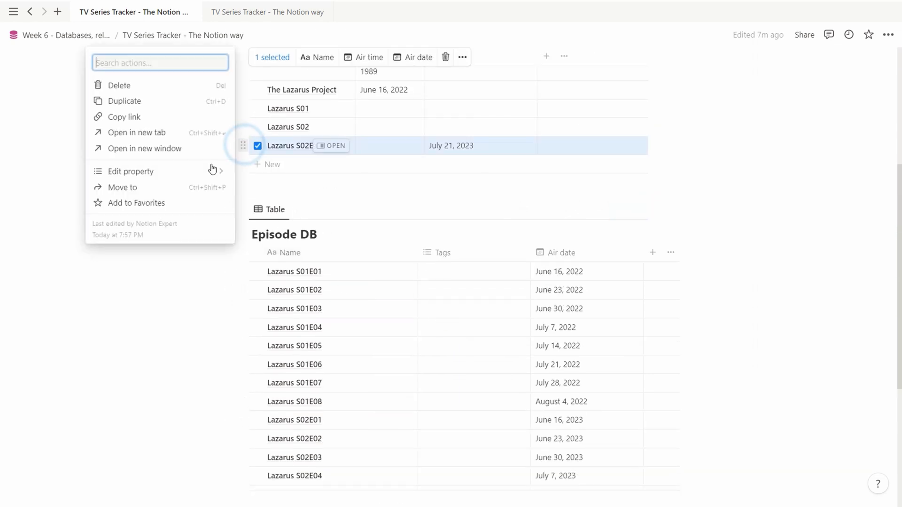
click(172, 96)
Move all the Lazarus episode rows from Episode DB into TV Series DB, directly below Lazarus S02
scroll(191, 278, down, 2)
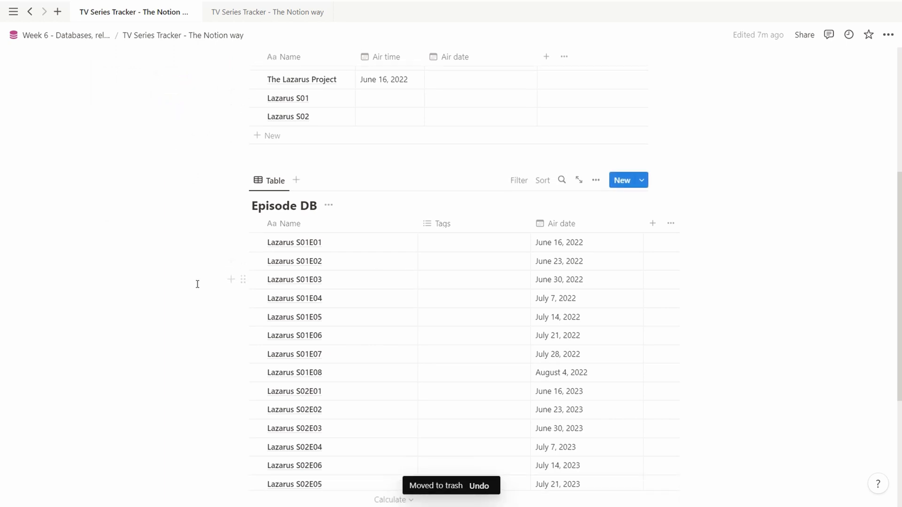
drag(154, 203, 371, 444)
scroll(371, 443, up, 2)
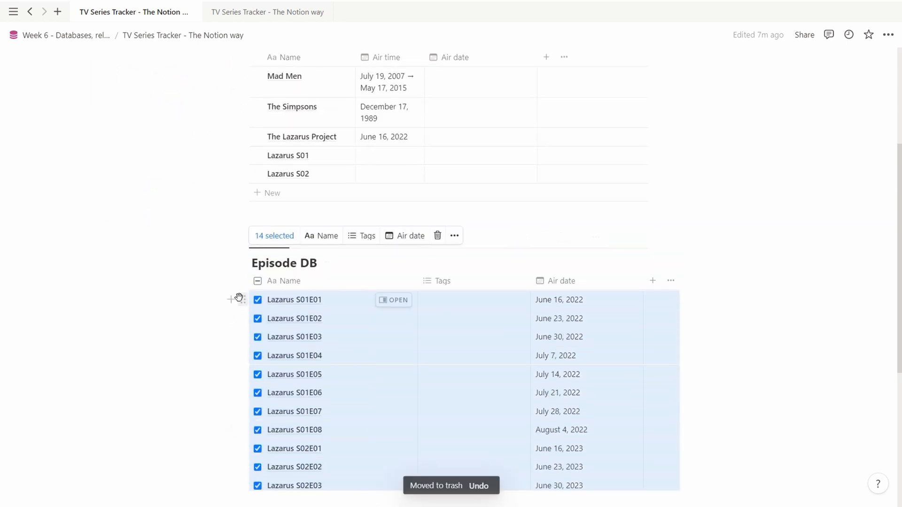
drag(240, 295, 274, 186)
Delete the emptied Episode DB from the page
scroll(278, 242, down, 5)
click(242, 262)
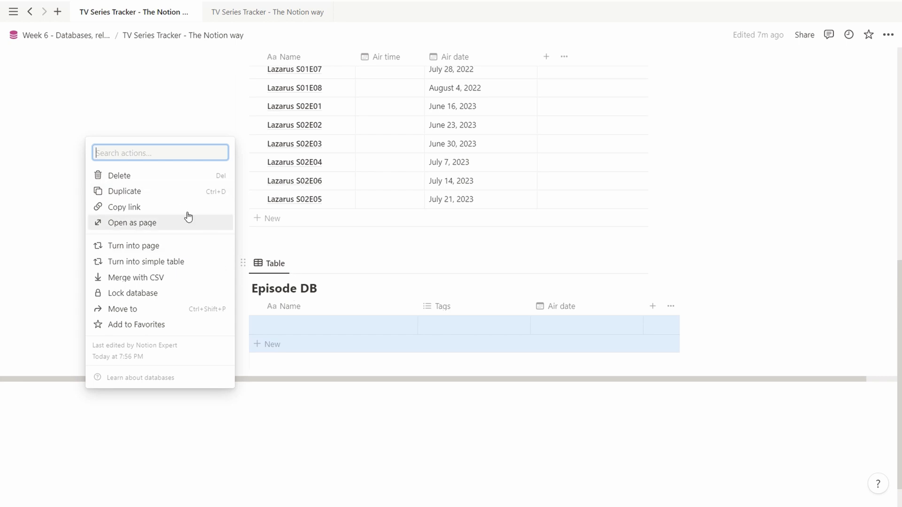
click(157, 177)
Create sub-items in TV Series DB, naming the sub-item property Children and the parent item property Parent
scroll(422, 287, up, 6)
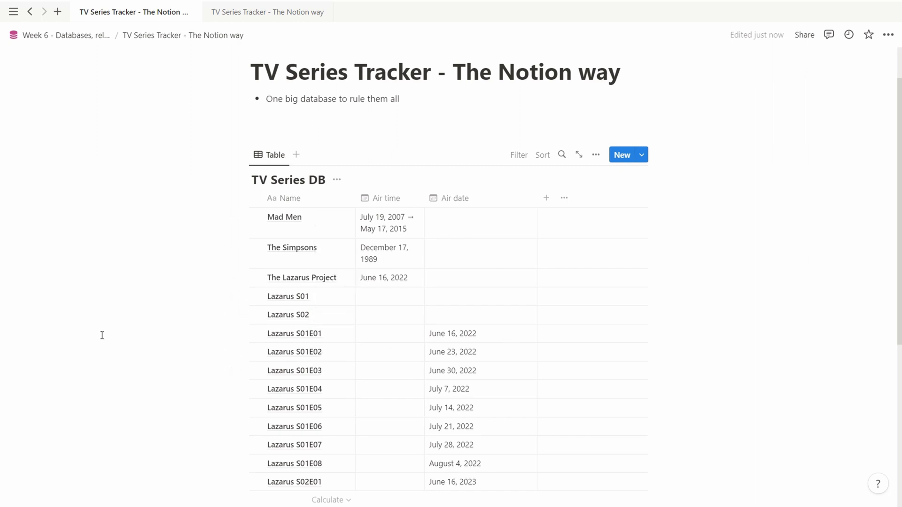
scroll(106, 336, down, 1)
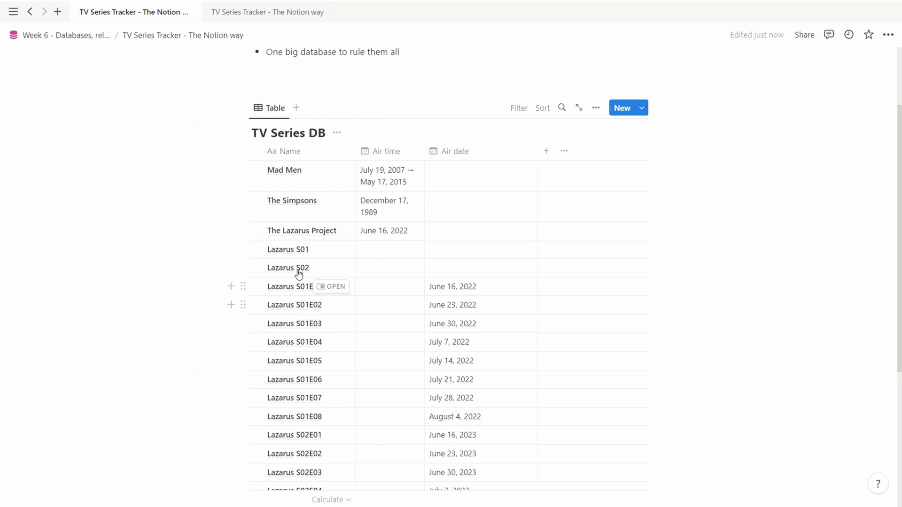
click(595, 109)
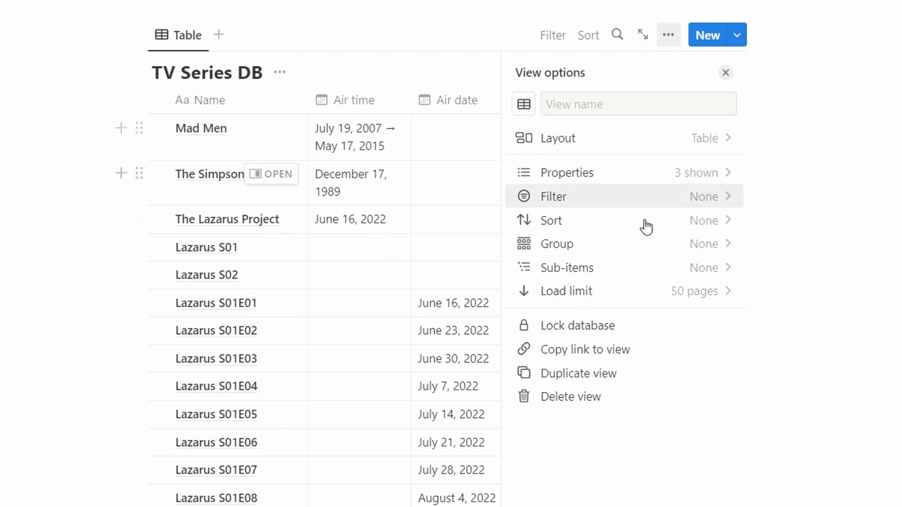
click(614, 270)
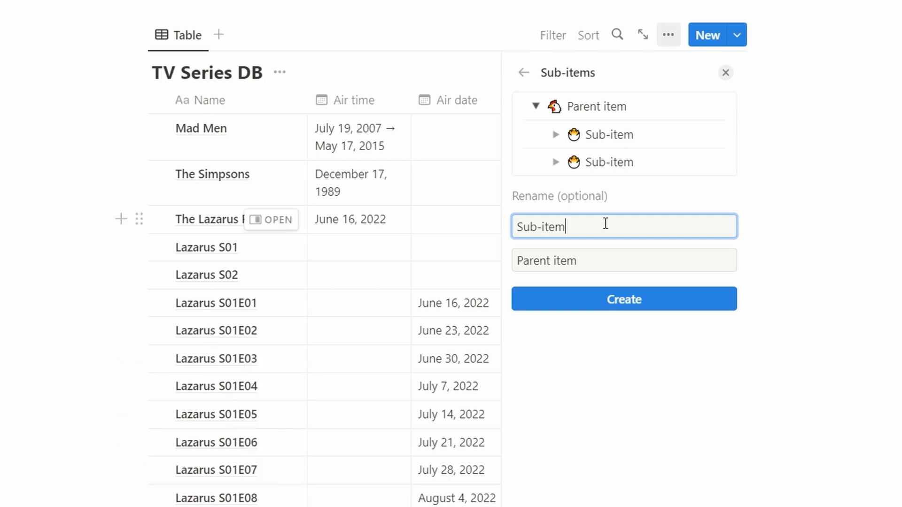
key(ctrl+a)
text(Chil)
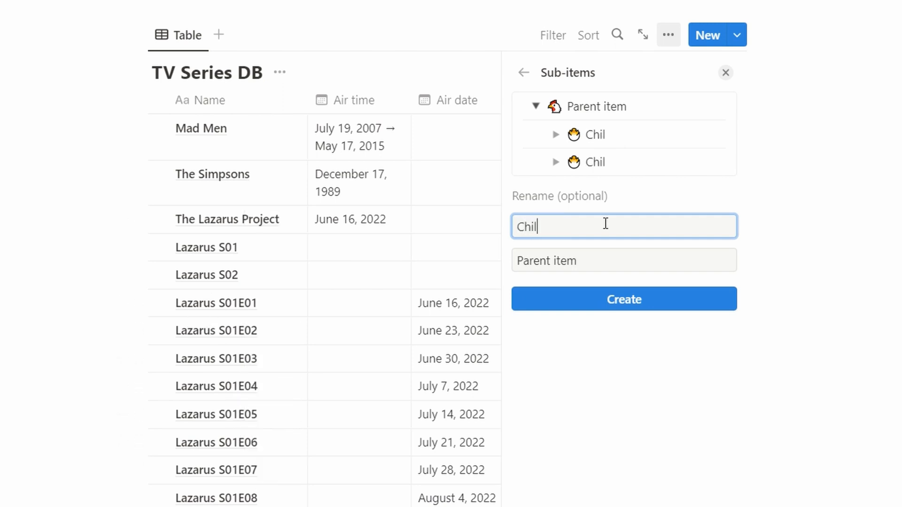
text(d)
key(Tab)
text(P)
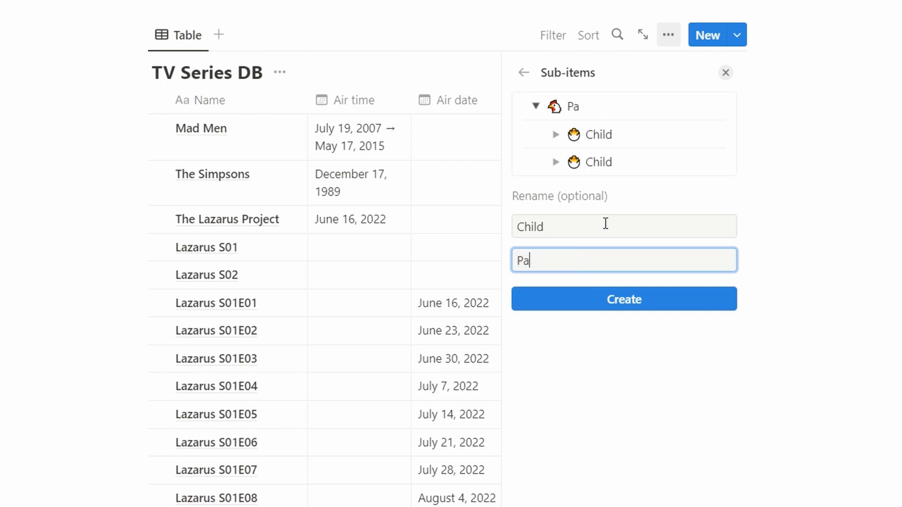
key(shift+Tab)
click(605, 224)
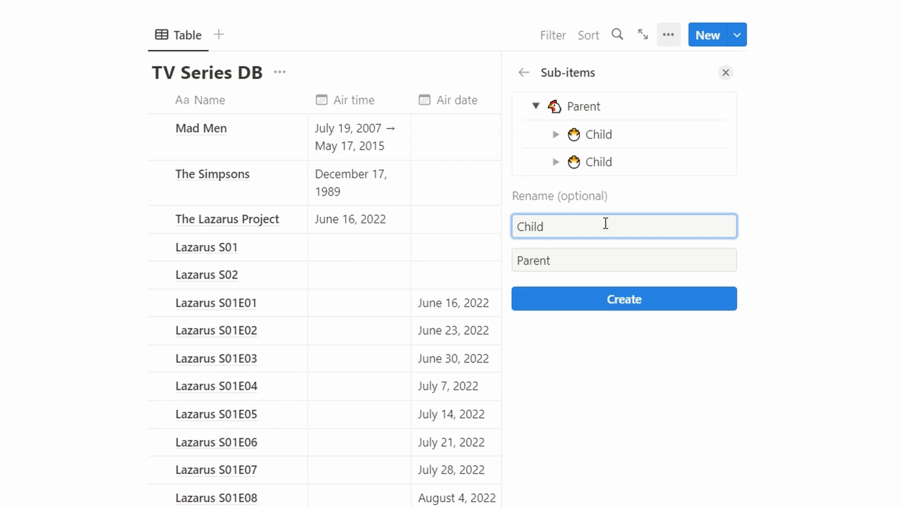
text(ren)
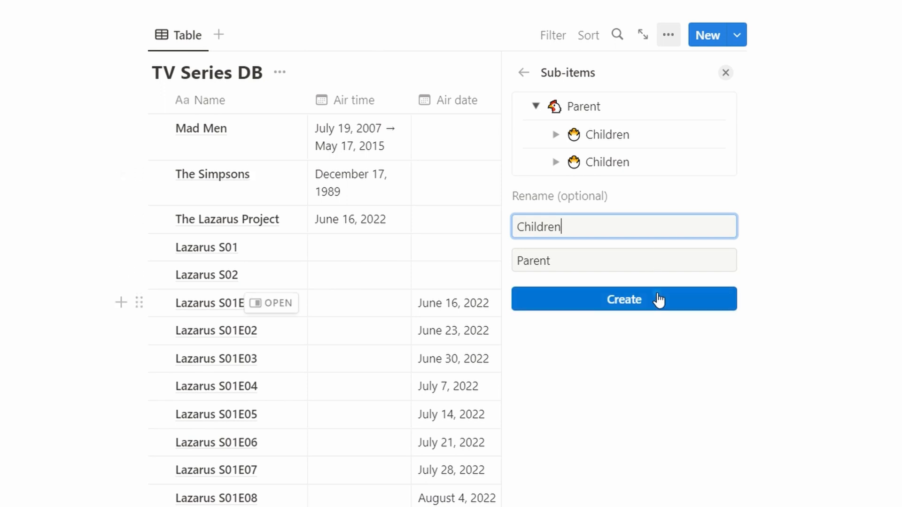
click(657, 299)
Limit the Parent relation property of TV Series DB to 1 page
click(587, 173)
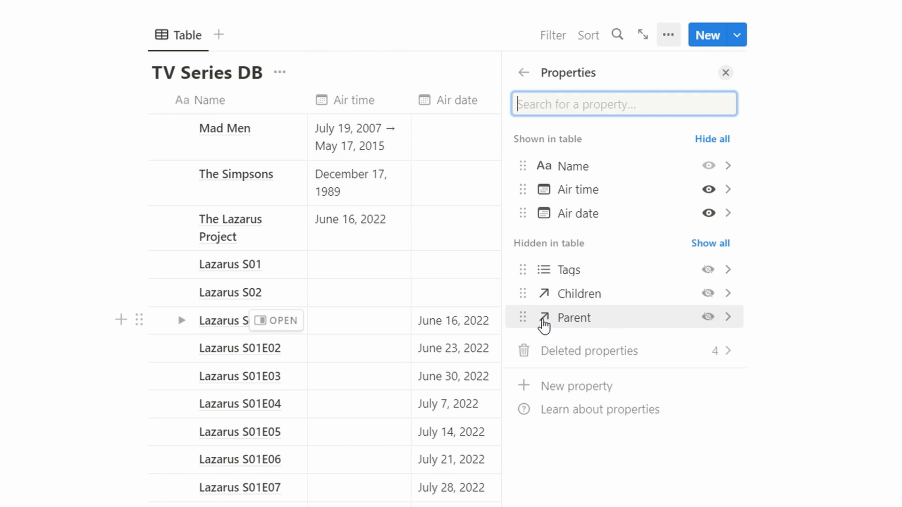
click(728, 319)
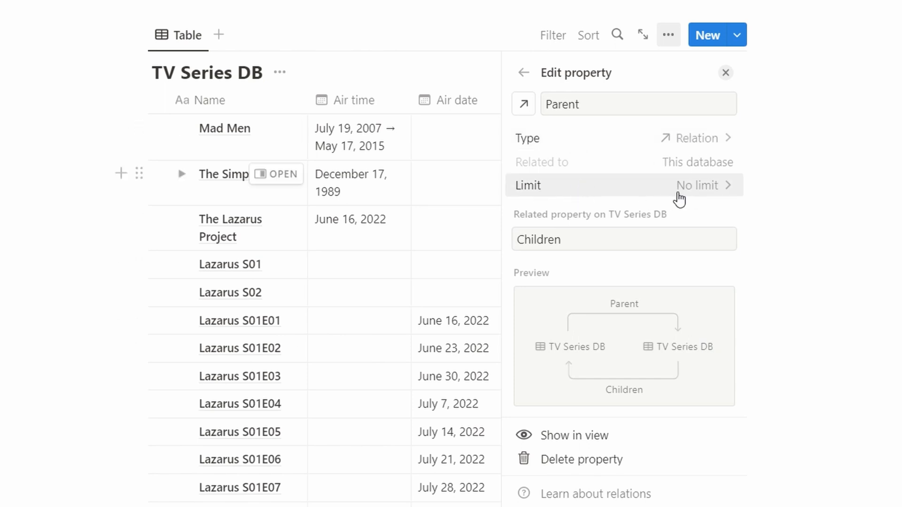
click(704, 187)
click(641, 212)
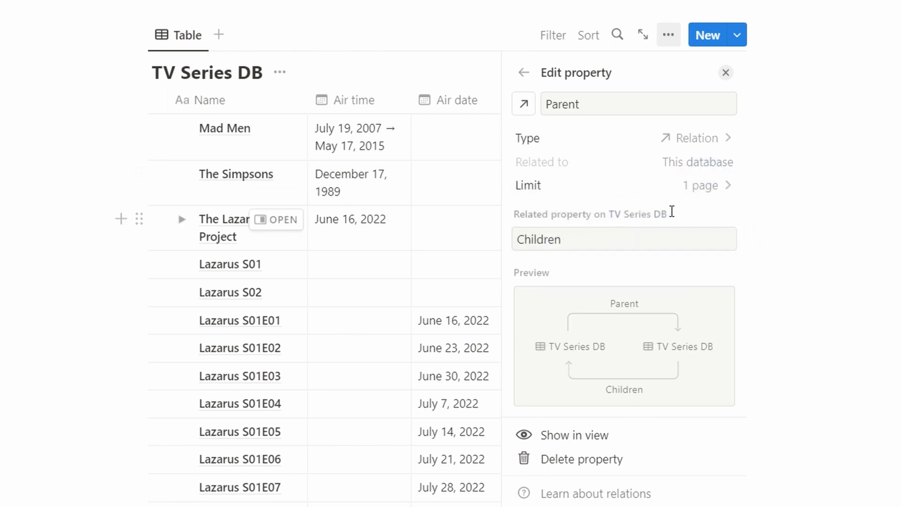
click(726, 74)
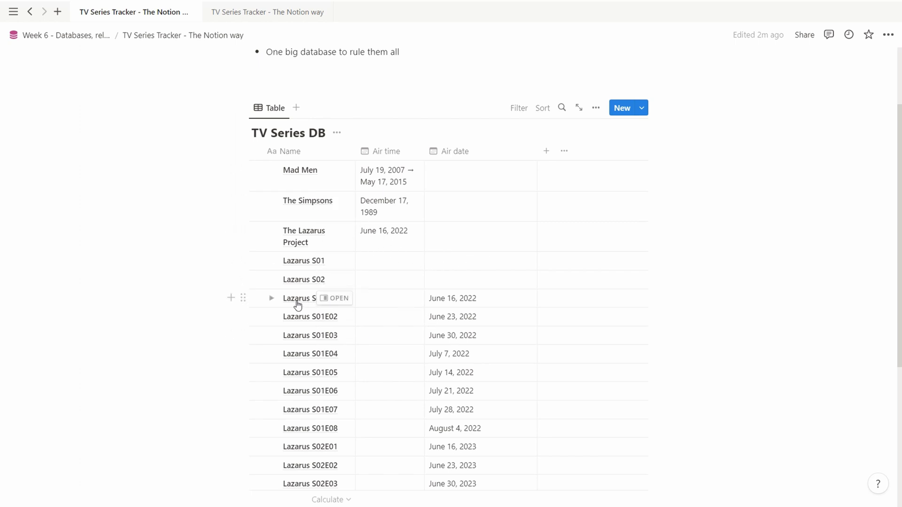
Set Lazarus S01 as the Parent of the Lazarus S01E01 page and close its page preview
click(335, 298)
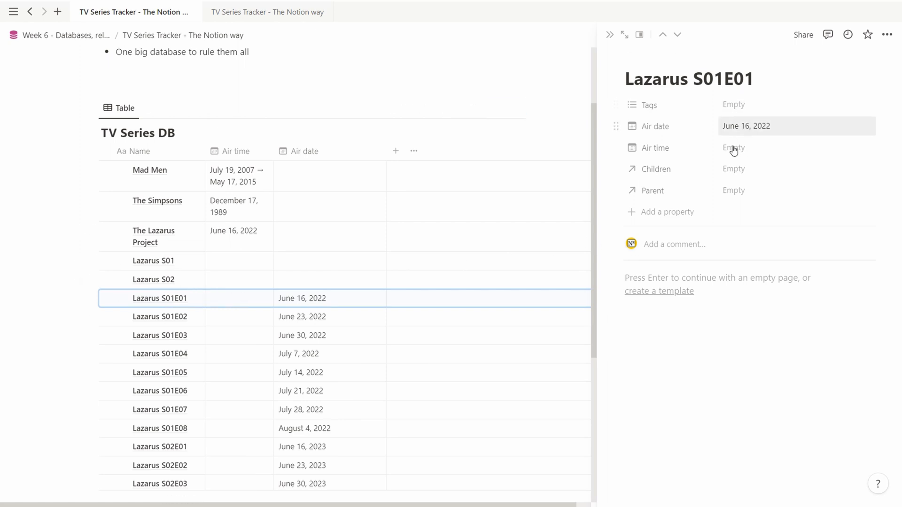
click(740, 190)
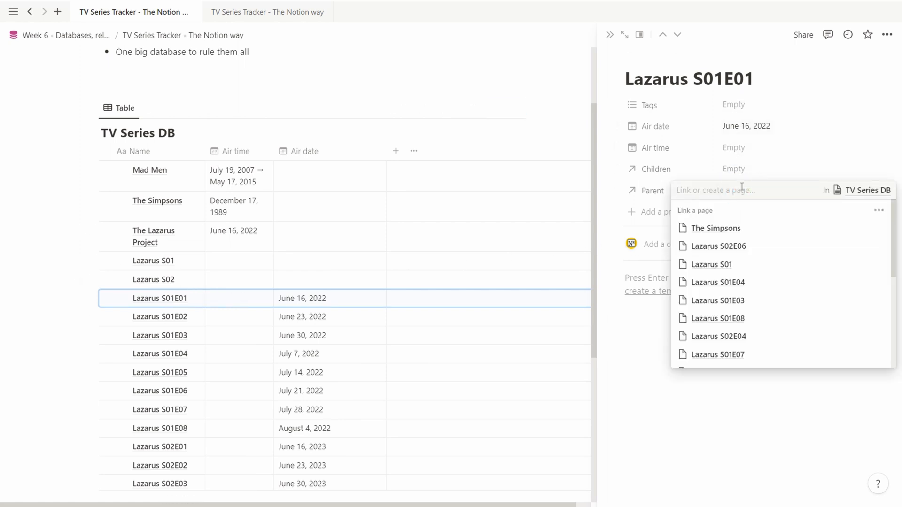
scroll(769, 238, down, 2)
scroll(751, 249, up, 2)
click(723, 263)
click(646, 377)
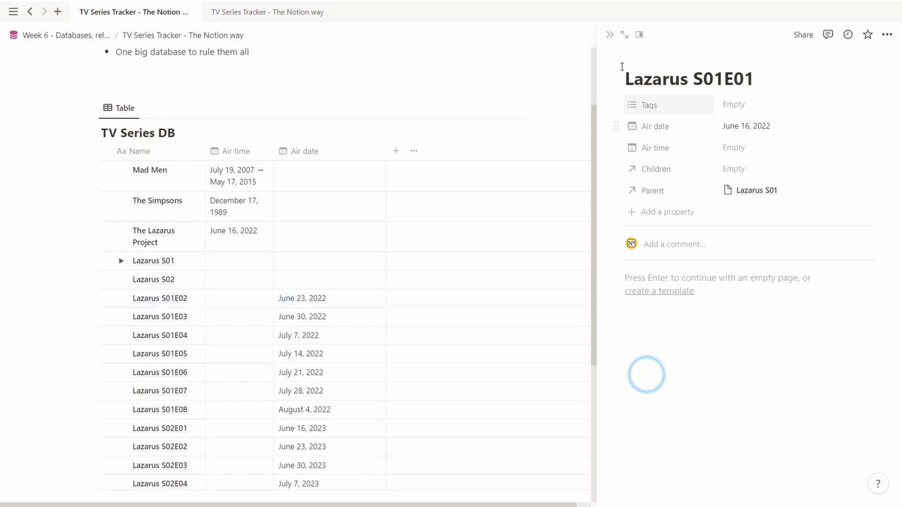
click(609, 34)
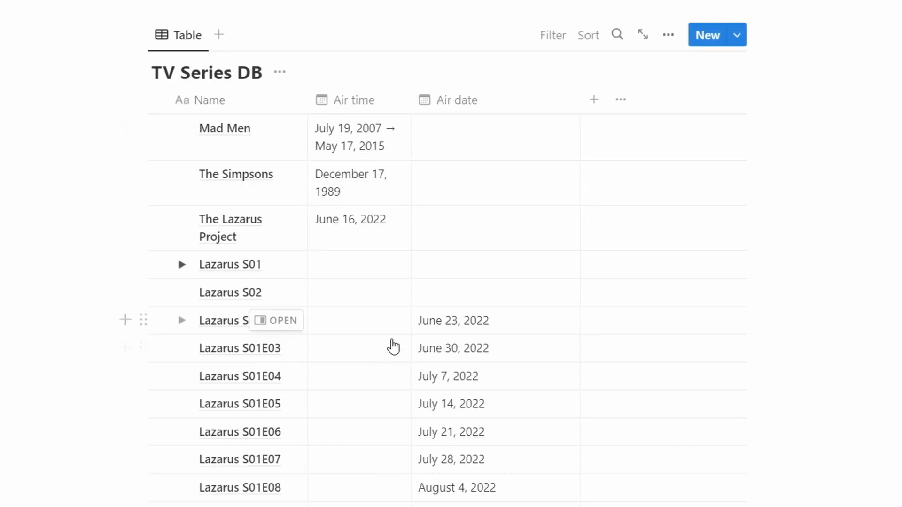
Expand the Lazarus S01 row in TV Series DB to view its sub-items
click(182, 264)
click(182, 265)
click(183, 266)
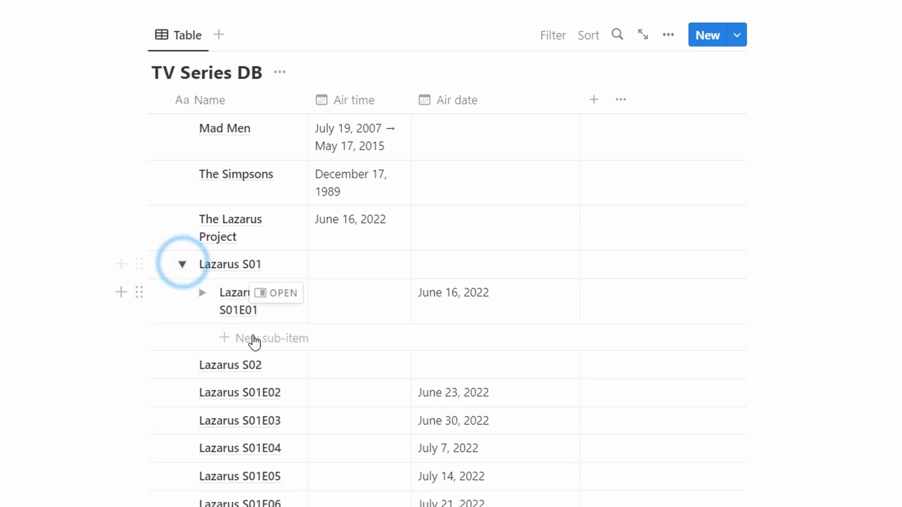
Check which Lazarus rows in TV Series DB are already nested, including any sub-items under The Lazarus Project
scroll(266, 352, down, 2)
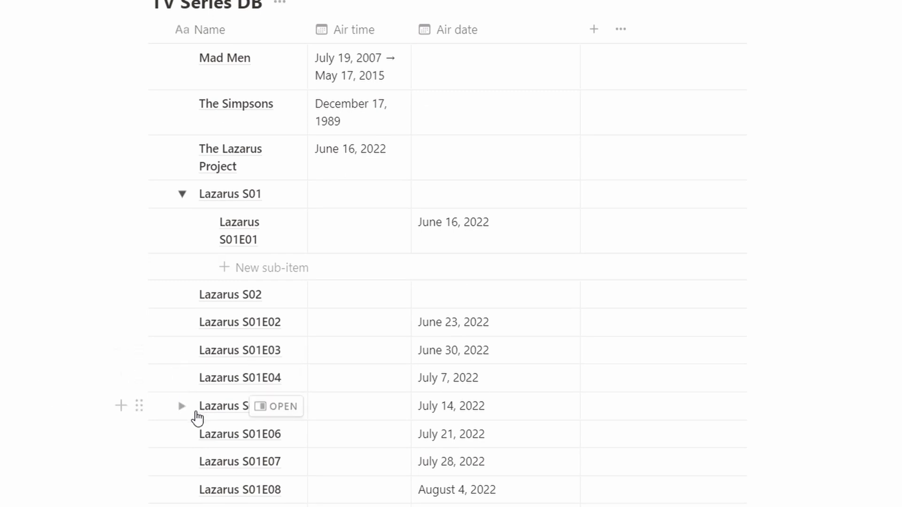
scroll(186, 420, down, 2)
scroll(263, 342, up, 4)
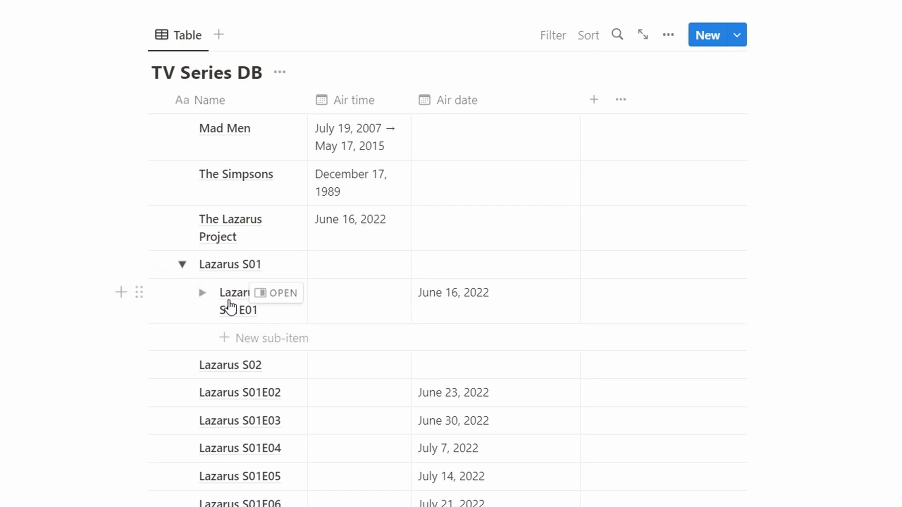
click(190, 221)
click(190, 220)
click(190, 221)
click(189, 221)
click(188, 222)
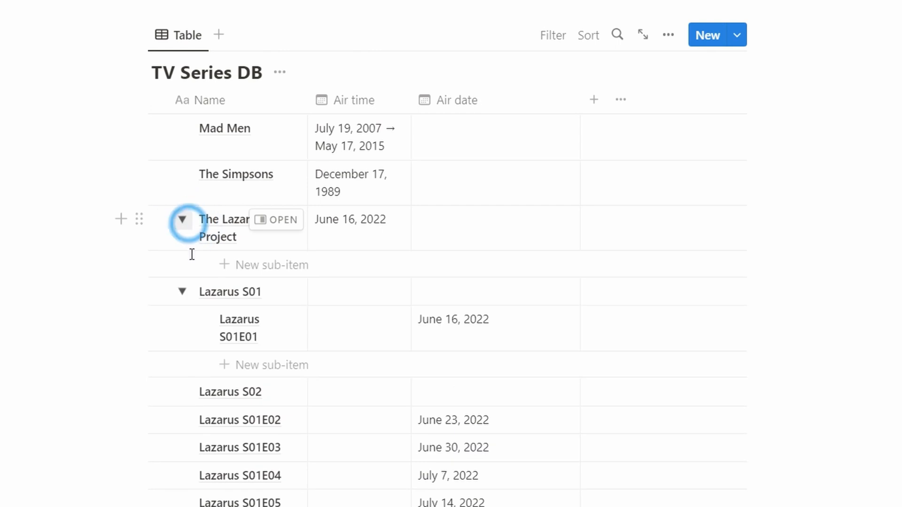
click(188, 223)
Nest episodes Lazarus S01E02 through S01E08 under Lazarus S01 and slightly widen the Name column
scroll(179, 310, down, 1)
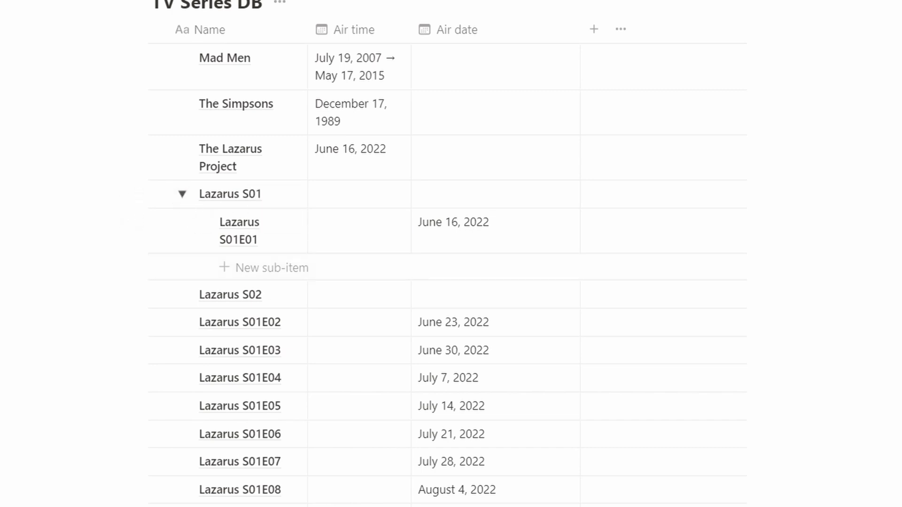
scroll(183, 257, down, 1)
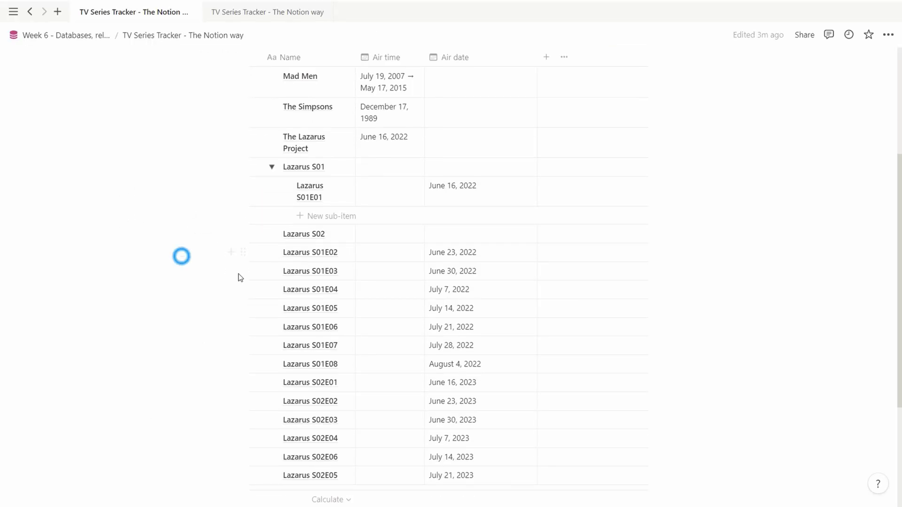
drag(181, 256, 368, 370)
click(258, 234)
drag(243, 233, 314, 203)
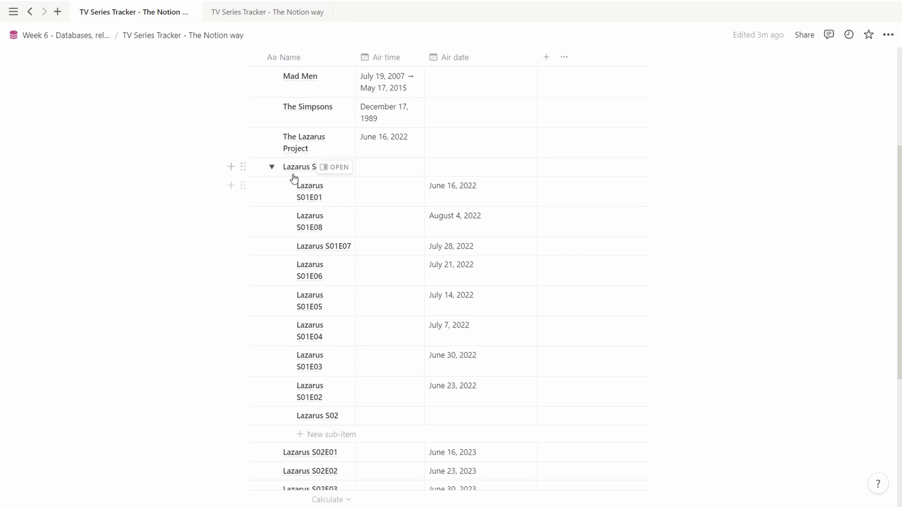
drag(354, 57, 370, 60)
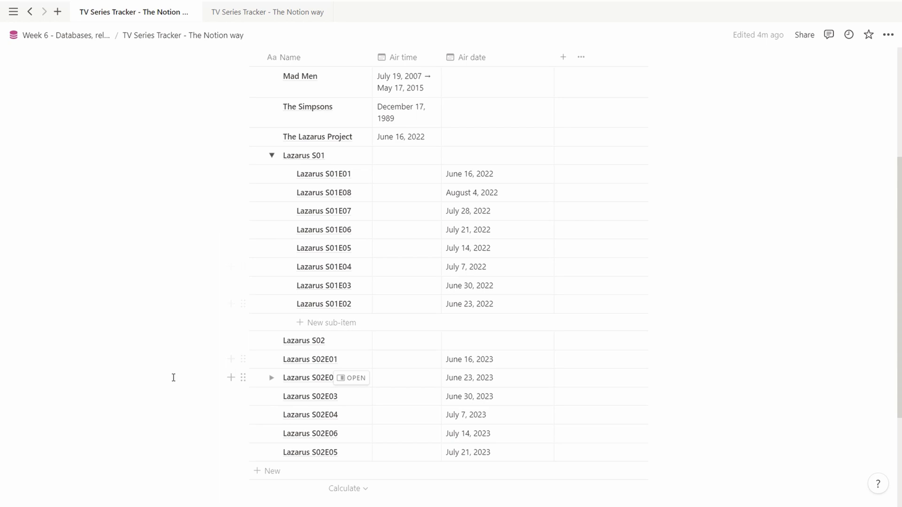
Nest episodes Lazarus S02E01 through S02E06 under the Lazarus S02 row
scroll(177, 375, down, 1)
drag(178, 312, 356, 405)
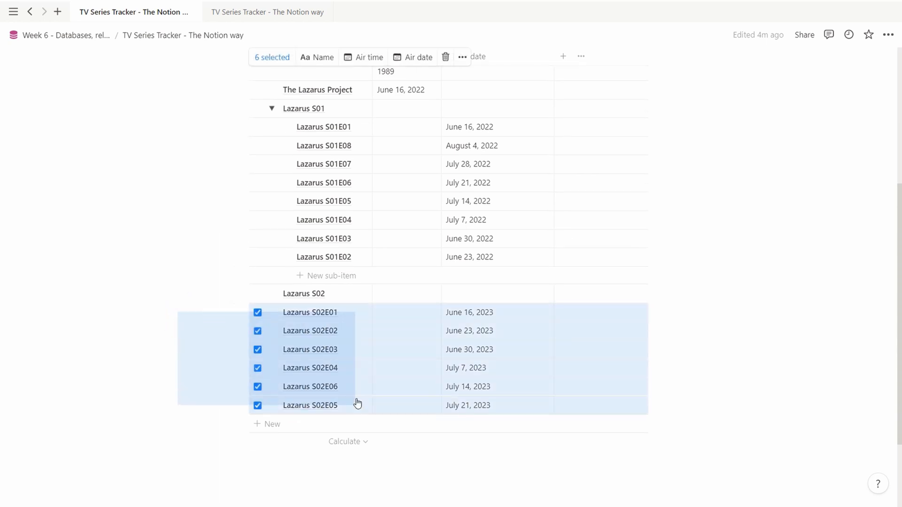
click(273, 293)
drag(244, 327, 326, 299)
scroll(255, 347, down, 1)
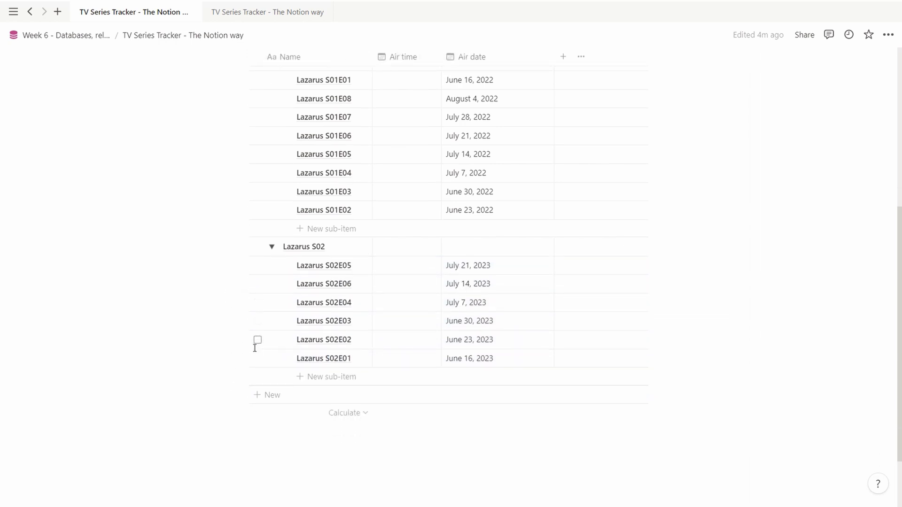
Collapse both season rows and nest Lazarus S01 and Lazarus S02 under The Lazarus Project
scroll(262, 357, up, 2)
click(271, 342)
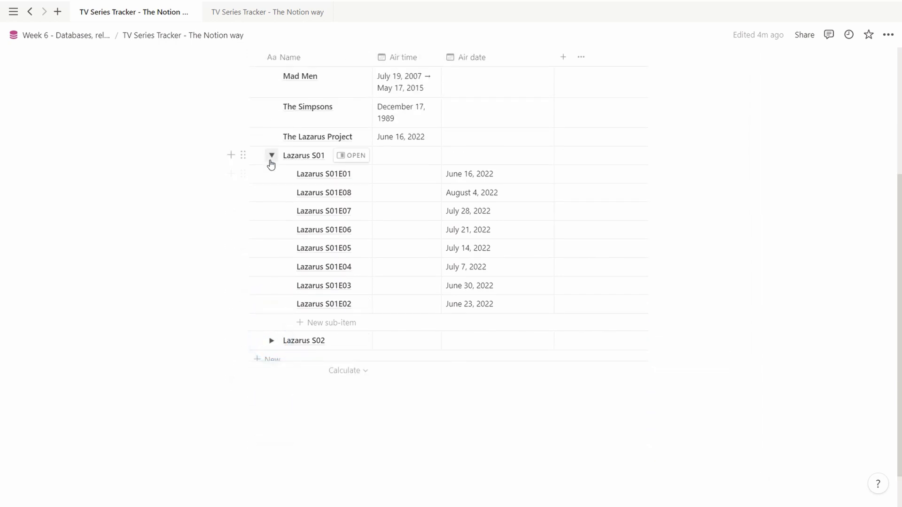
click(272, 156)
click(271, 302)
scroll(197, 299, down, 1)
drag(168, 273, 310, 303)
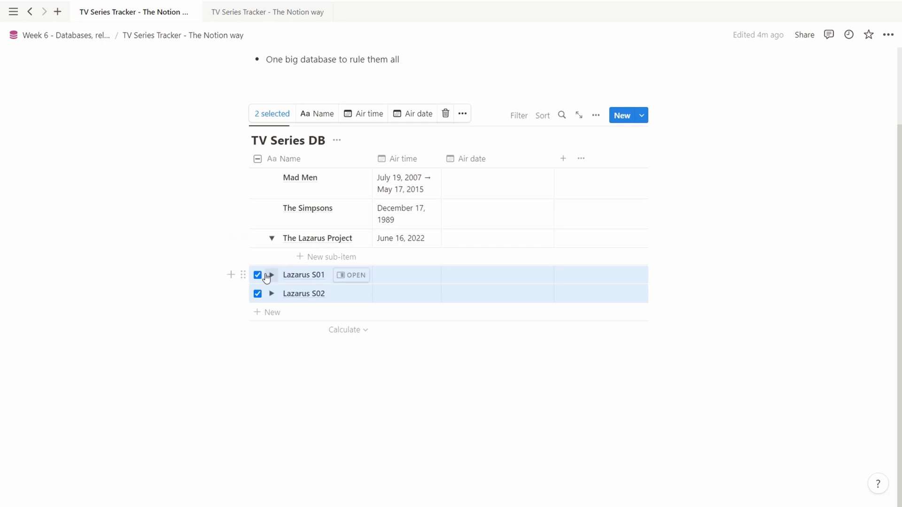
drag(243, 275, 311, 250)
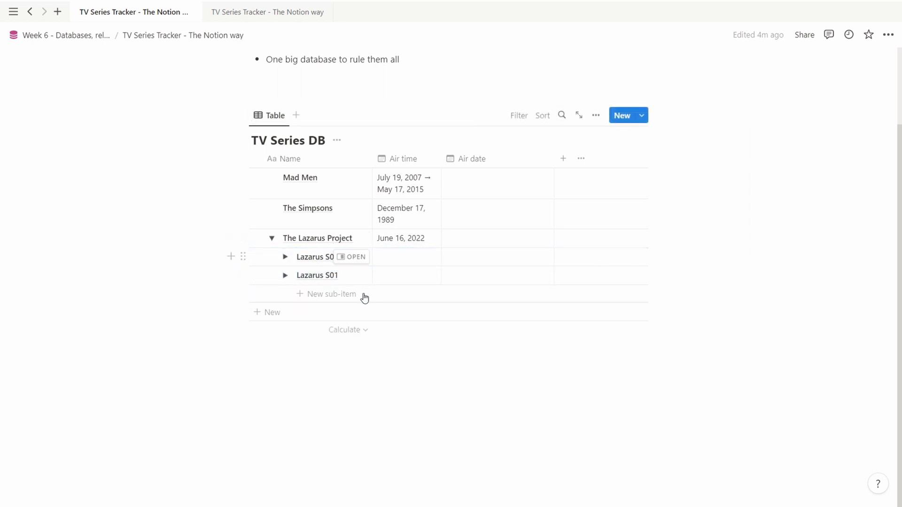
Expand both Lazarus seasons and review the series, season and episode nesting and the dates at each level
click(285, 275)
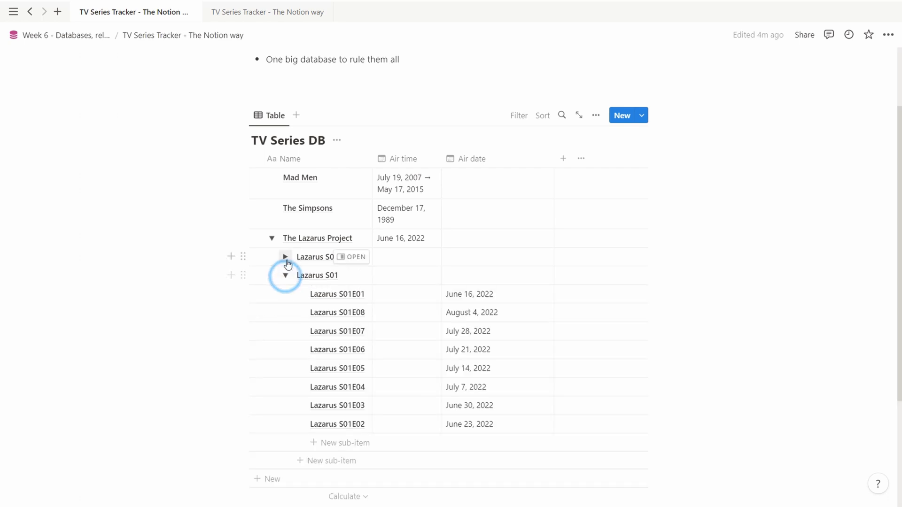
click(285, 257)
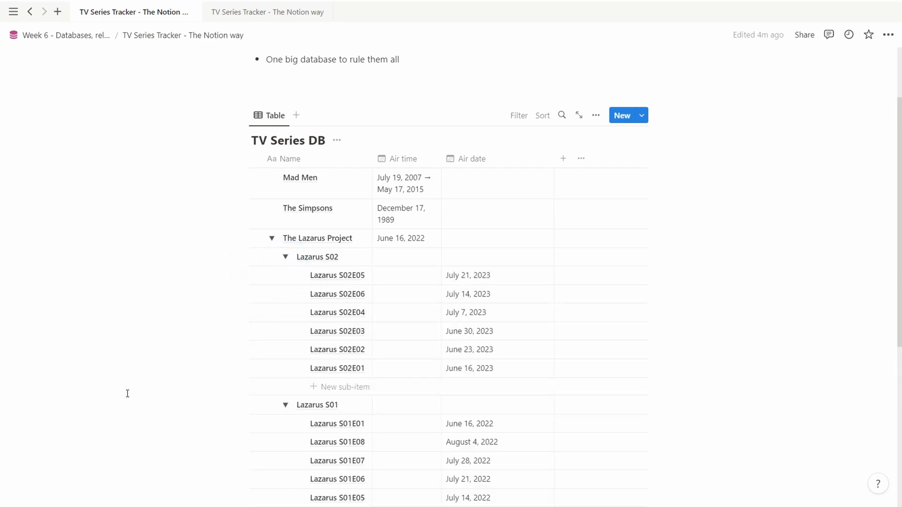
scroll(128, 394, down, 1)
scroll(127, 393, up, 1)
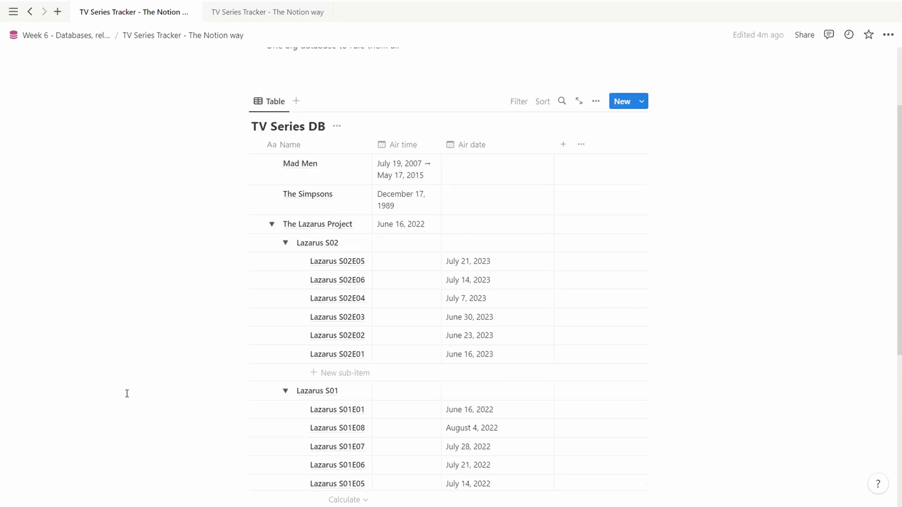
click(272, 238)
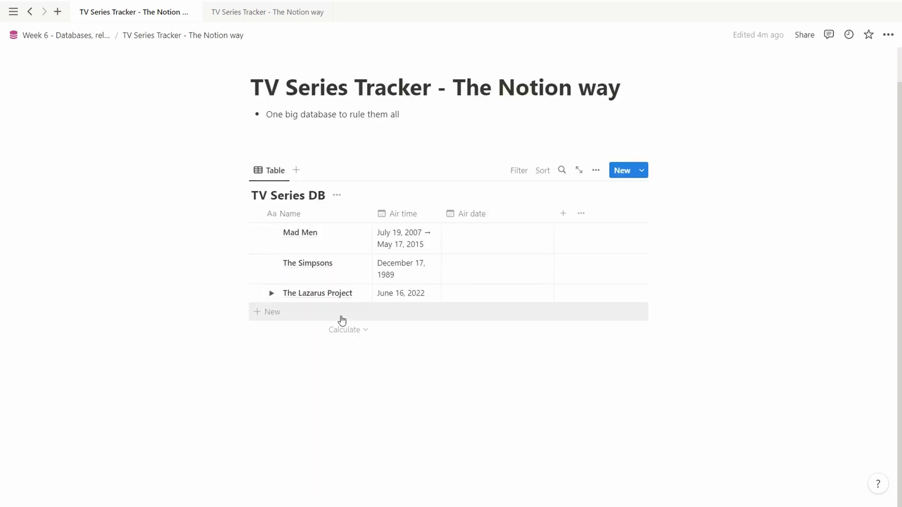
click(272, 293)
scroll(276, 301, down, 3)
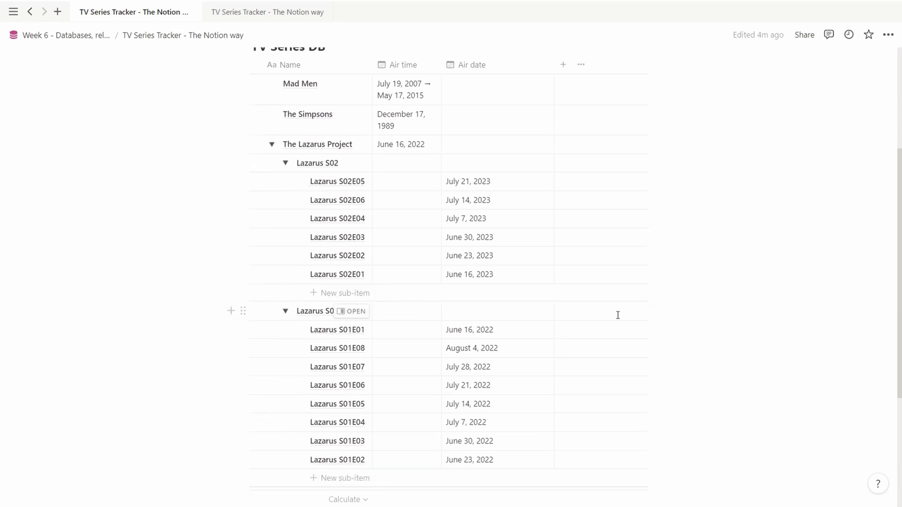
scroll(607, 355, down, 1)
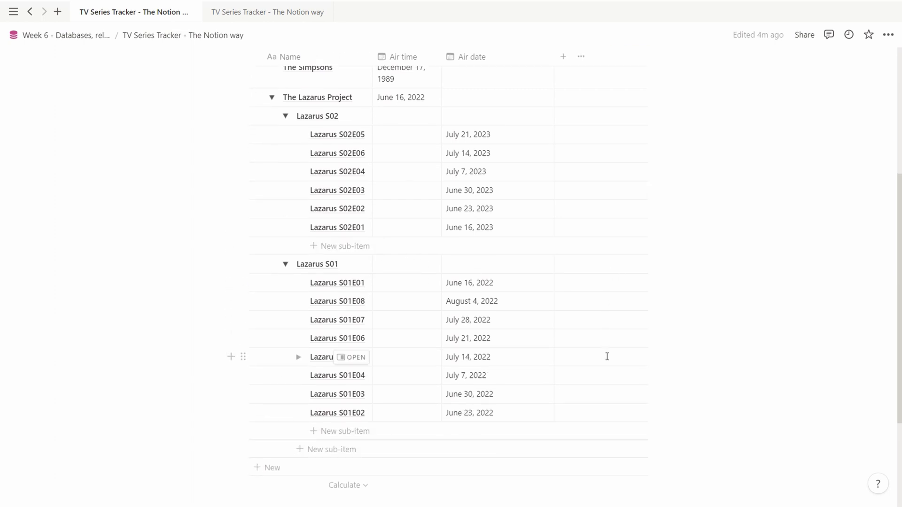
scroll(607, 358, up, 1)
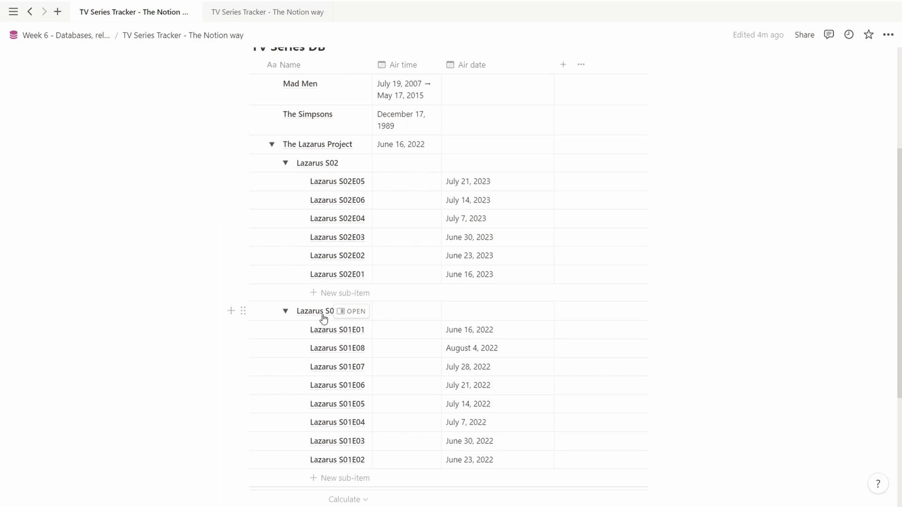
click(412, 309)
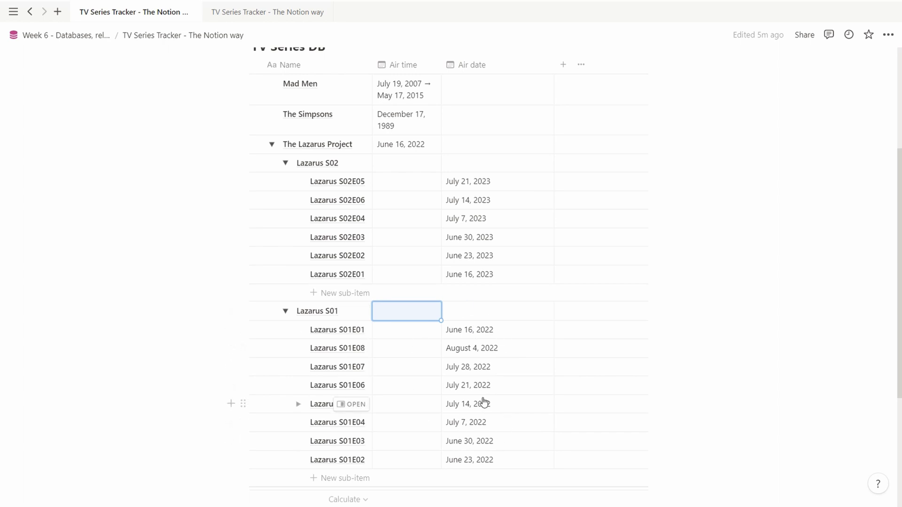
Add a rollup property named First air date that calculates the earliest date of Air date through the Children relation
click(563, 65)
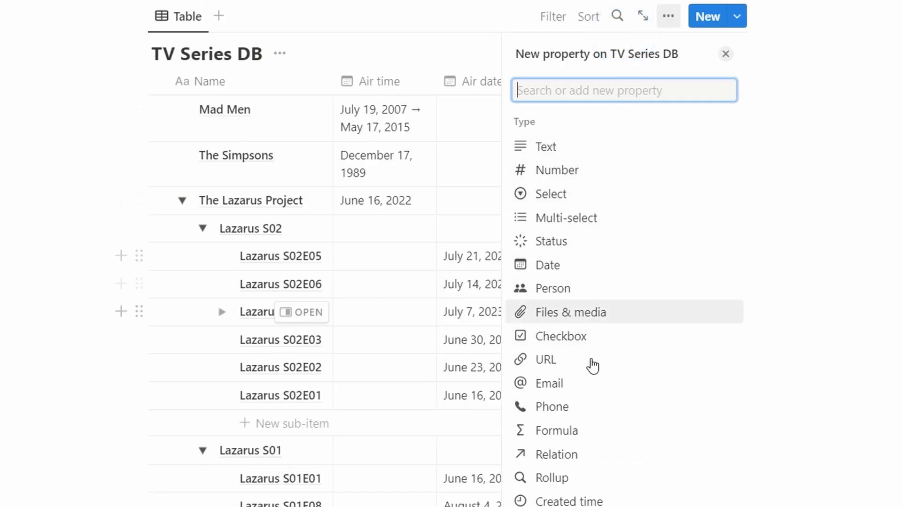
click(582, 477)
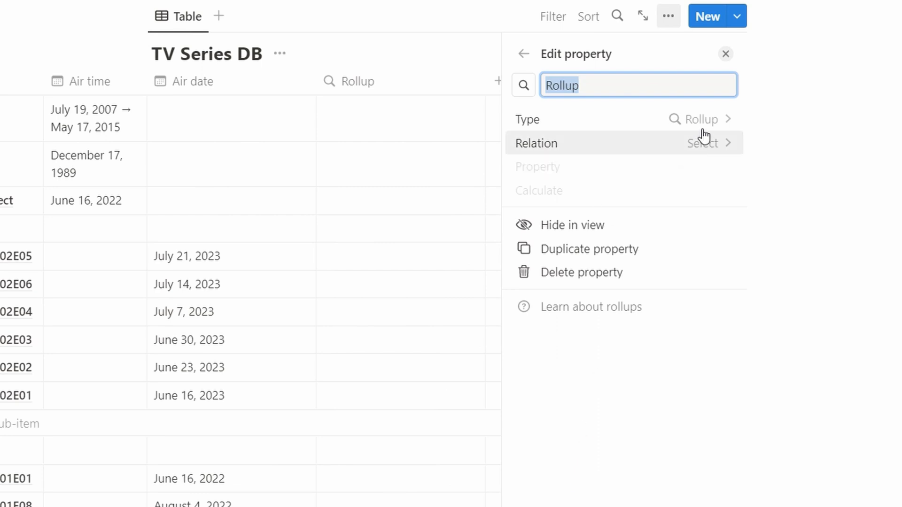
click(710, 149)
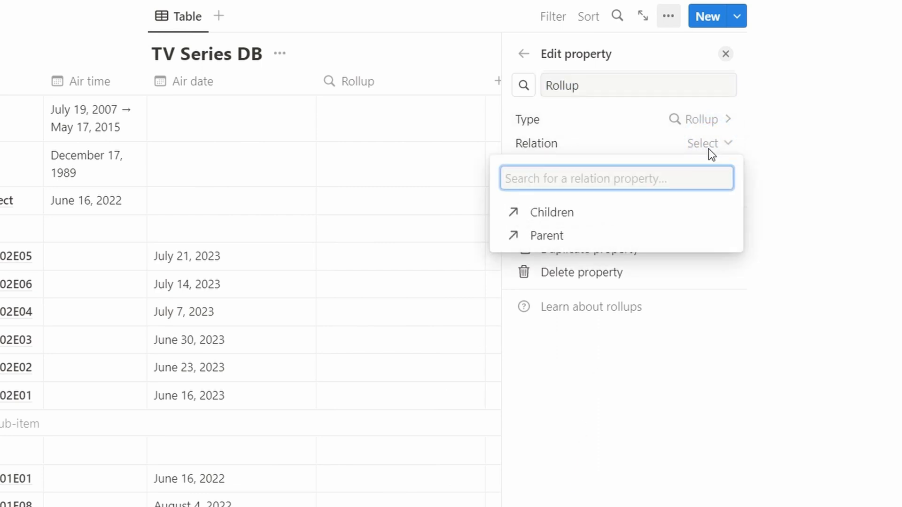
click(572, 212)
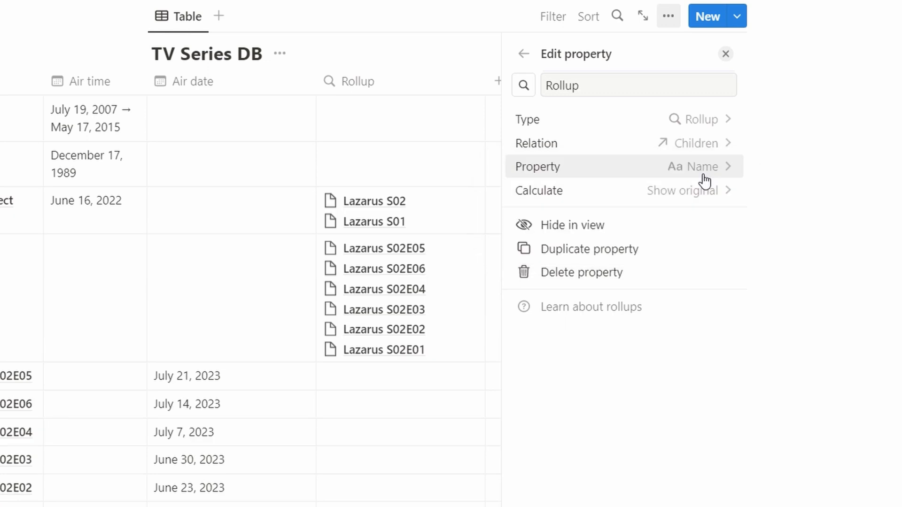
click(704, 175)
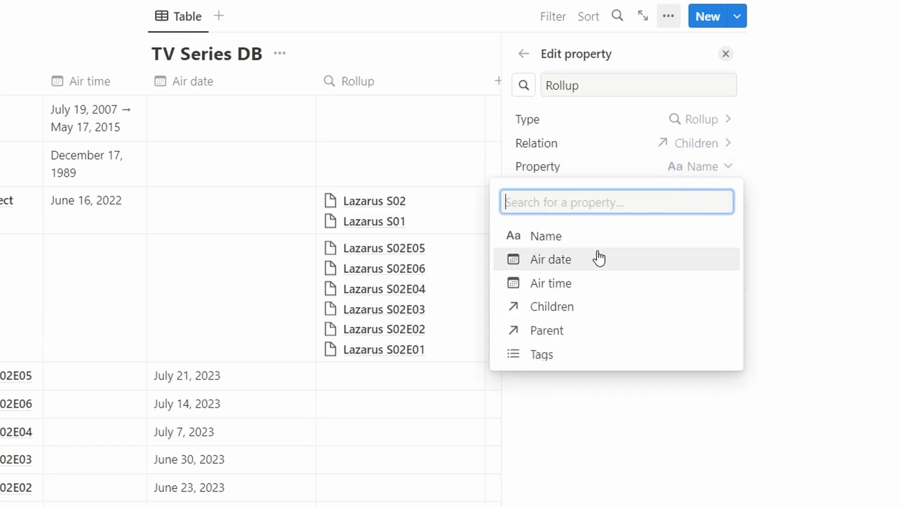
click(601, 260)
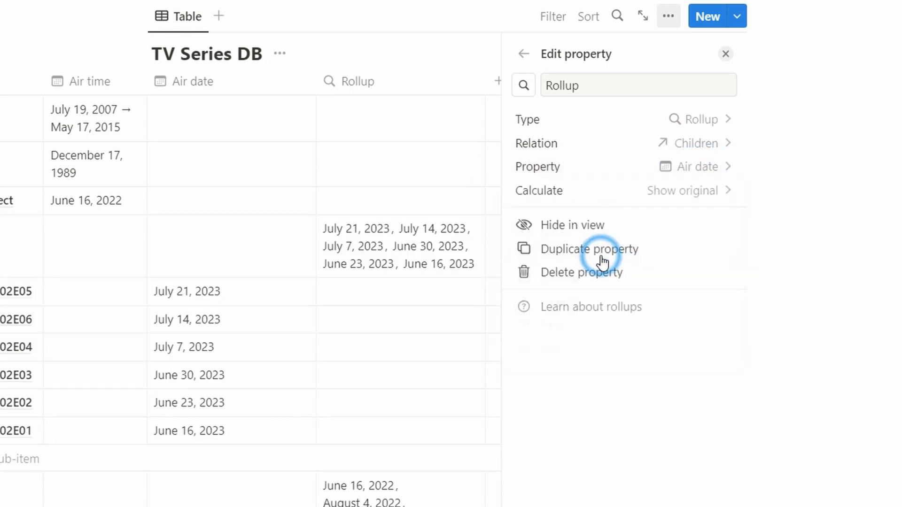
click(692, 188)
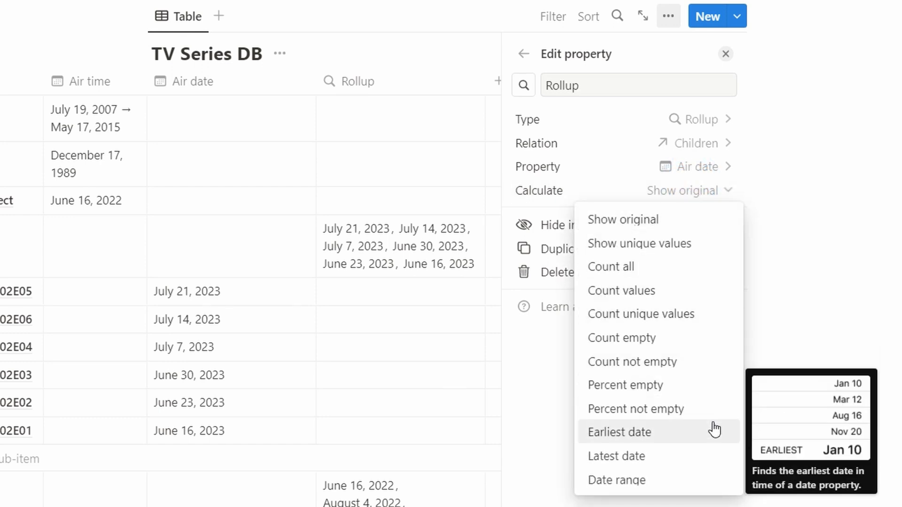
click(675, 433)
double_click(610, 85)
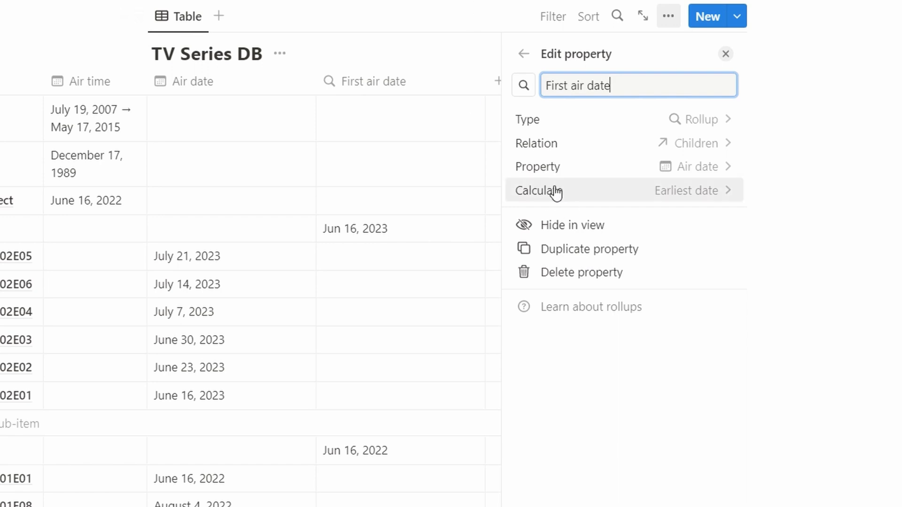
Duplicate the First air date rollup, rename the copy Last air date, and set its calculation to Latest date
click(547, 250)
click(564, 84)
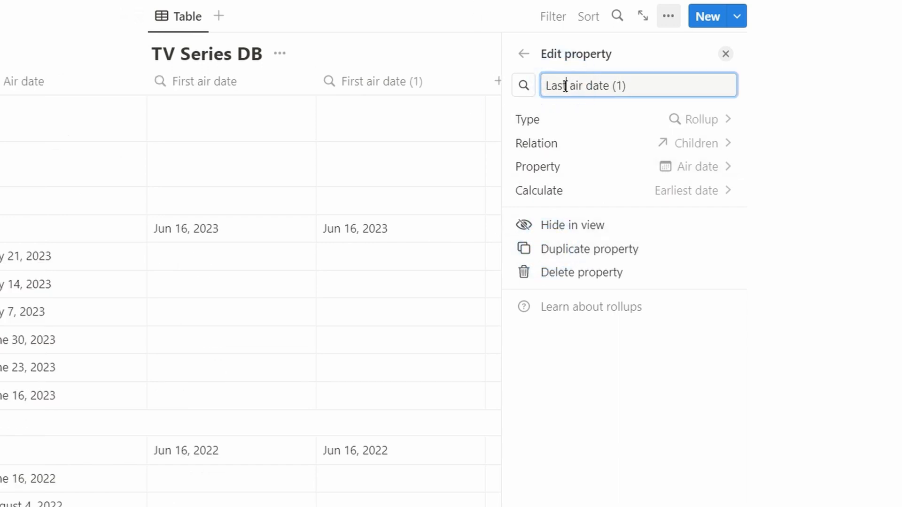
text(Last air date)
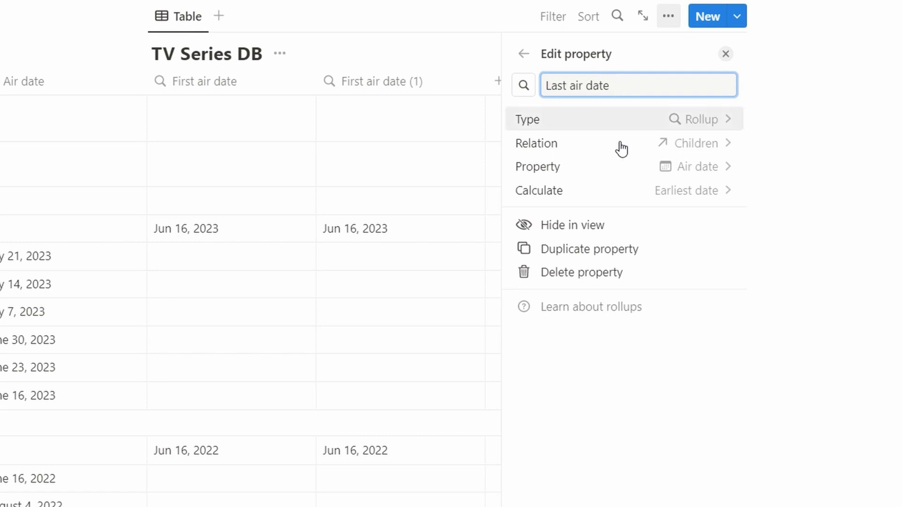
click(685, 193)
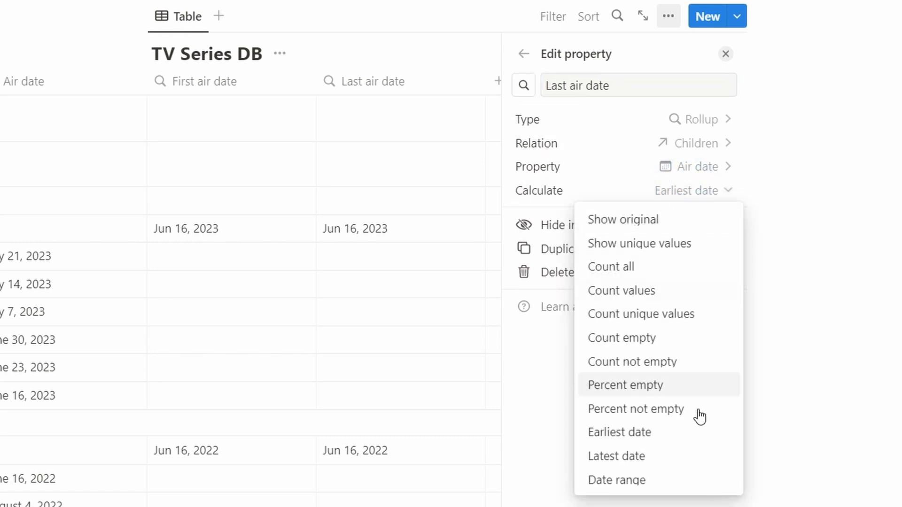
click(700, 457)
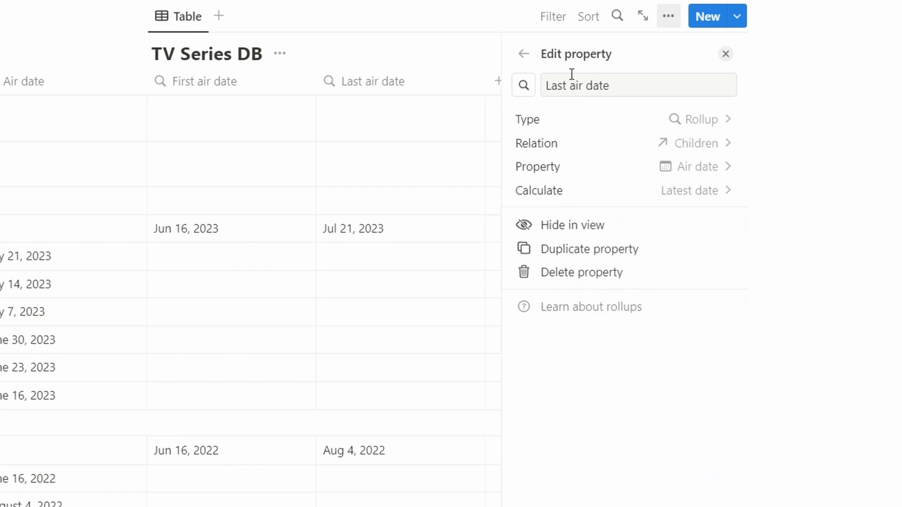
click(523, 54)
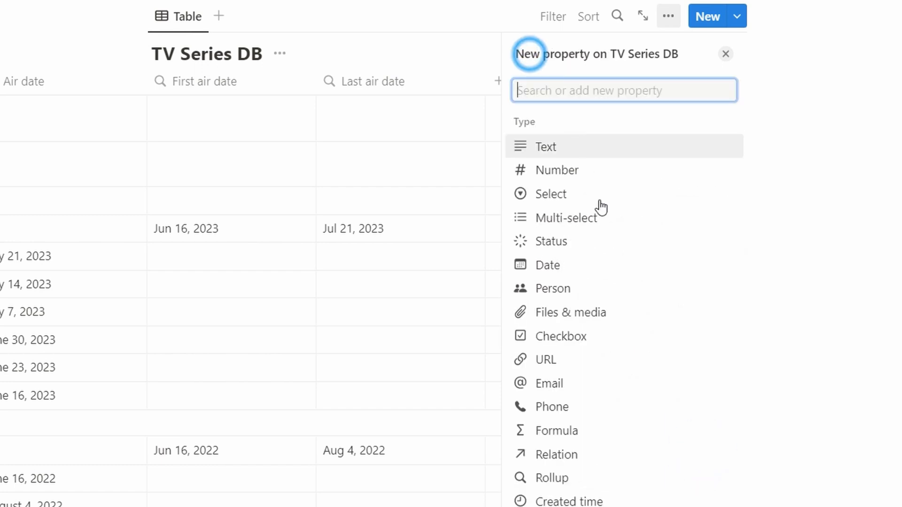
click(726, 60)
scroll(670, 241, down, 4)
scroll(671, 242, up, 1)
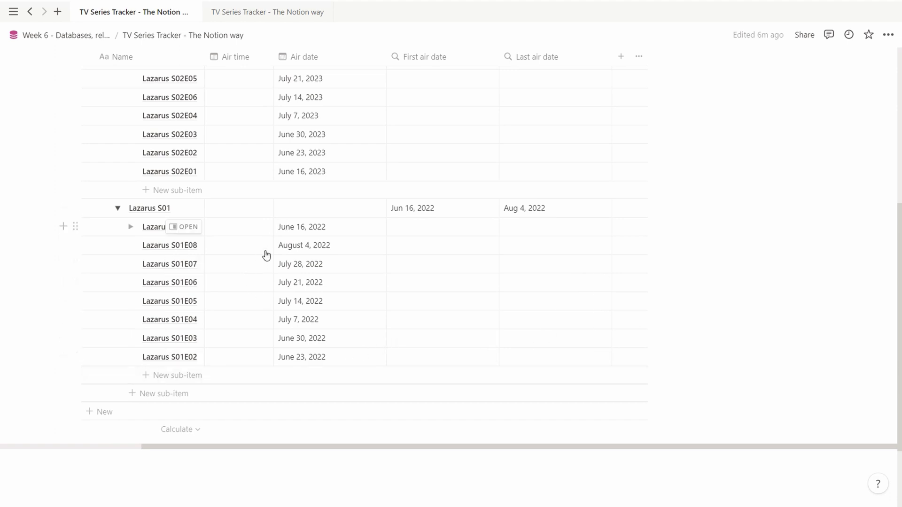
scroll(352, 340, up, 2)
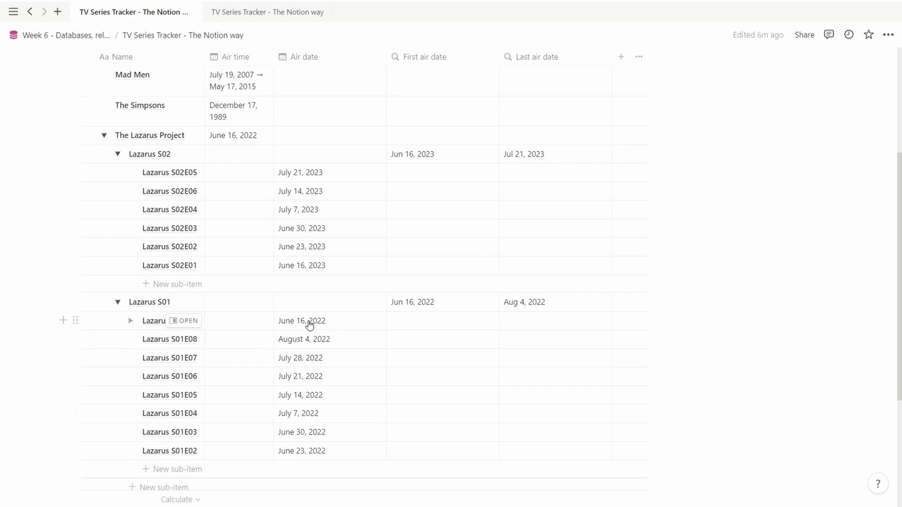
Sort the TV Series DB table by Name in ascending order and review the order of seasons and episodes
scroll(535, 259, down, 1)
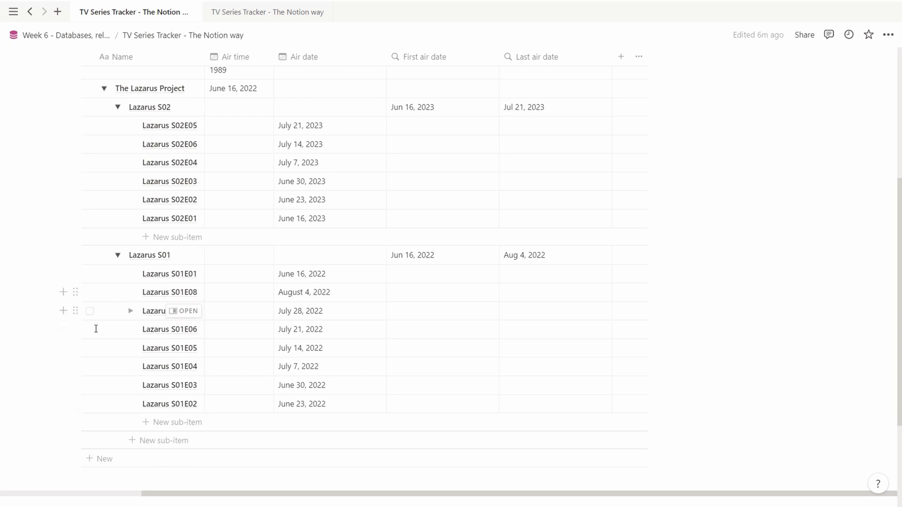
scroll(281, 310, up, 1)
scroll(284, 319, up, 2)
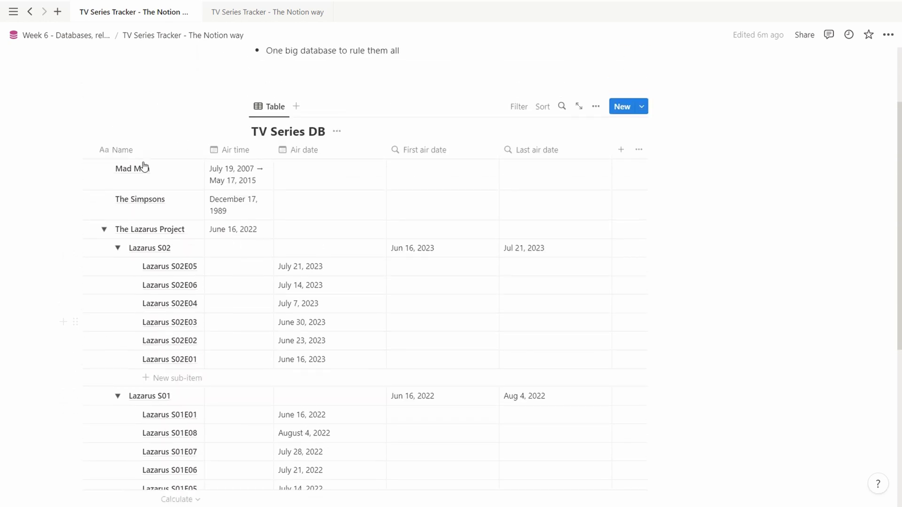
click(123, 149)
click(147, 232)
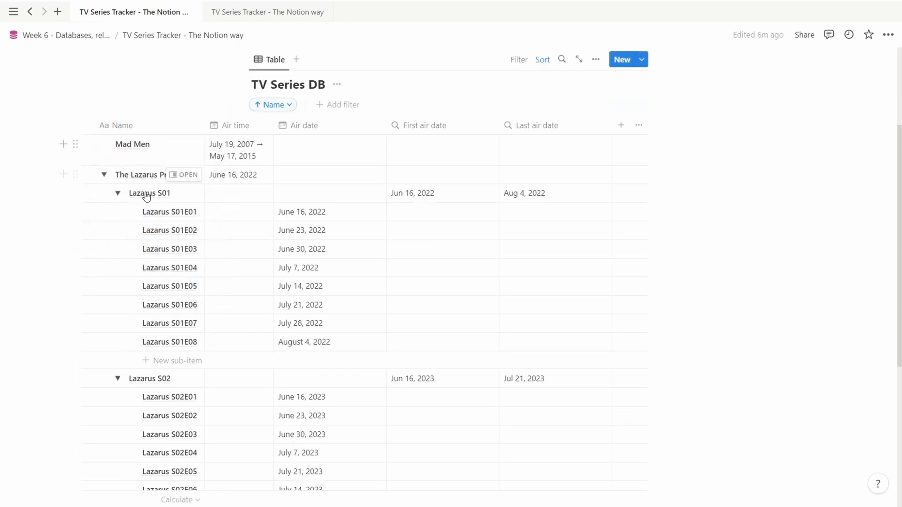
scroll(198, 202, down, 4)
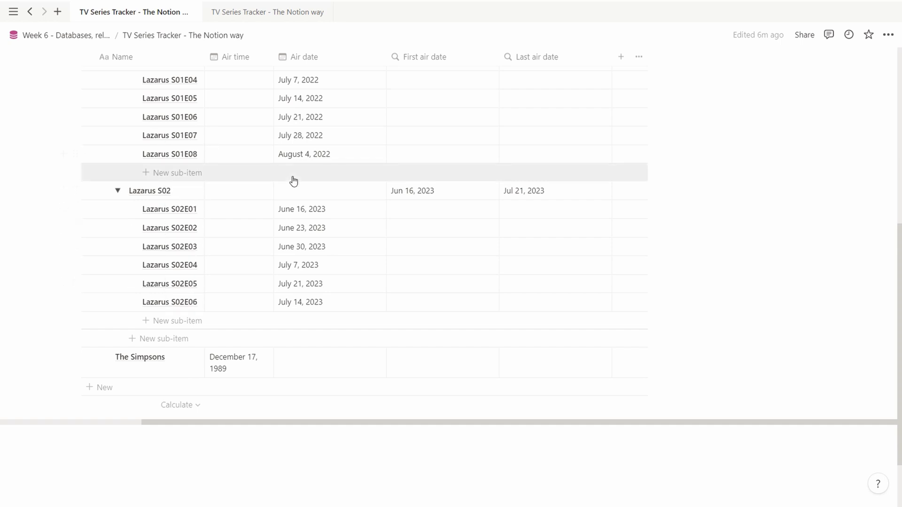
scroll(294, 180, up, 3)
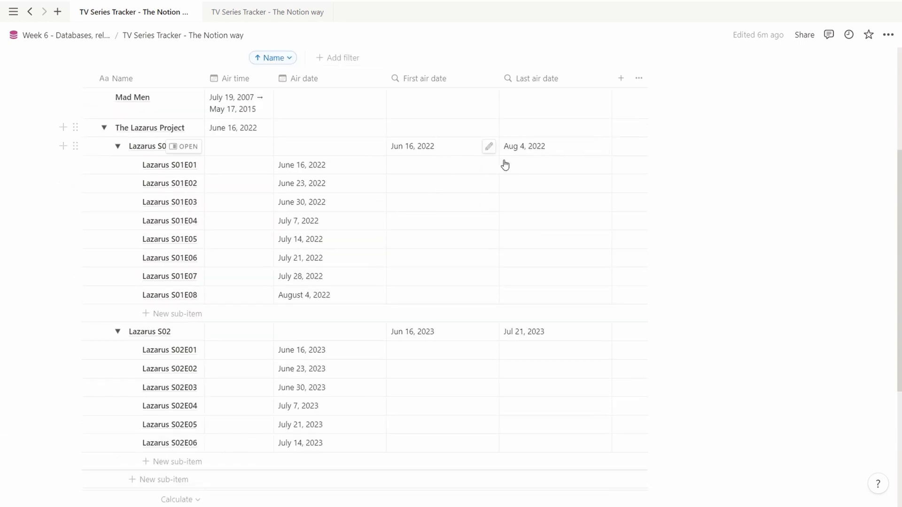
scroll(523, 181, up, 4)
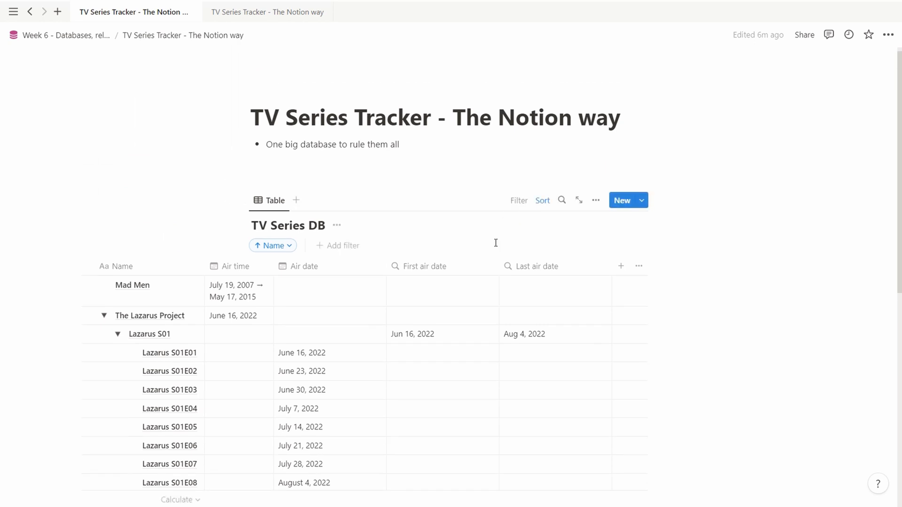
scroll(498, 239, down, 1)
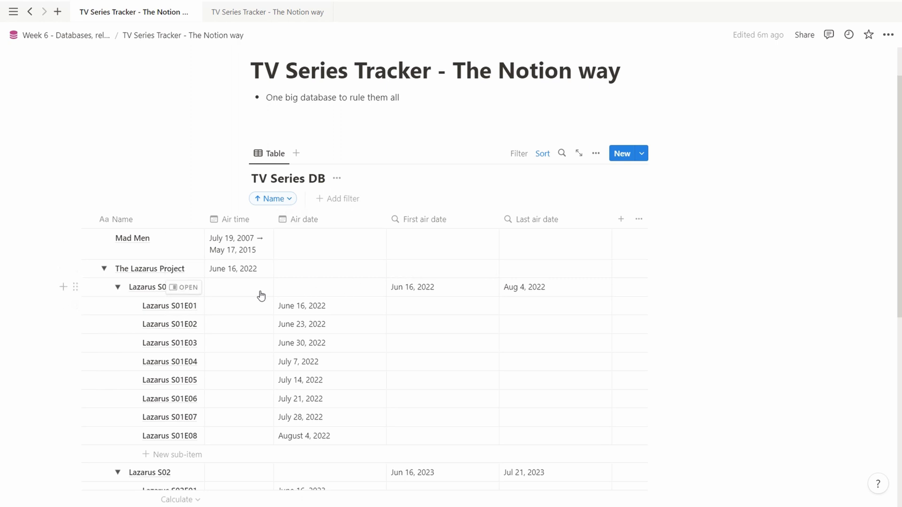
Try to add another rollup through the Children relation and check which properties it can use
click(620, 220)
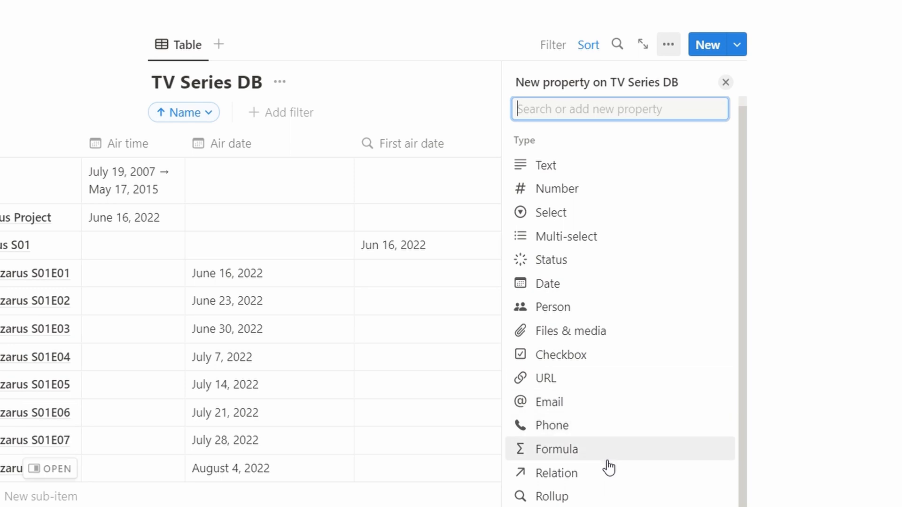
click(597, 489)
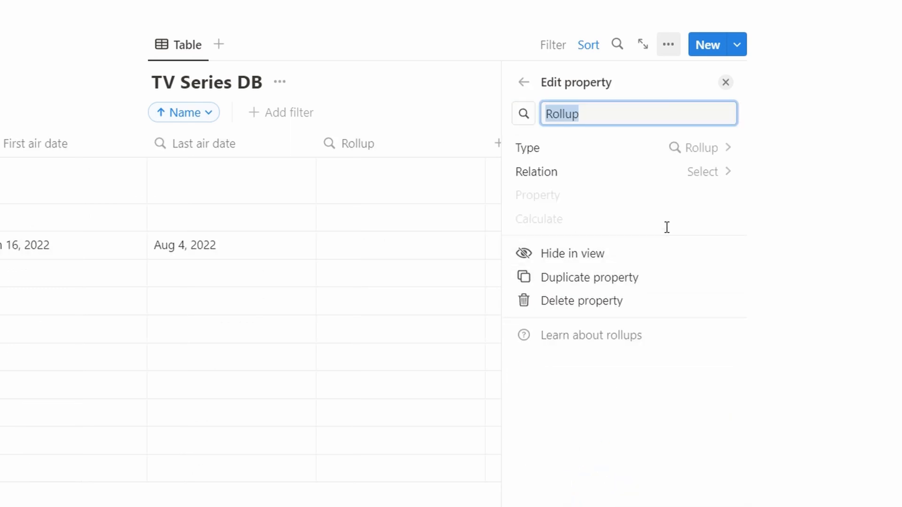
click(697, 179)
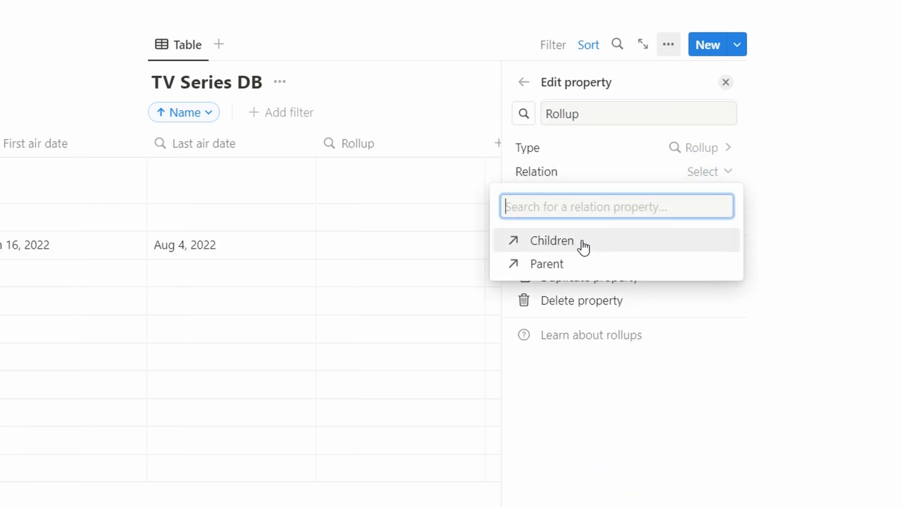
click(582, 246)
click(708, 196)
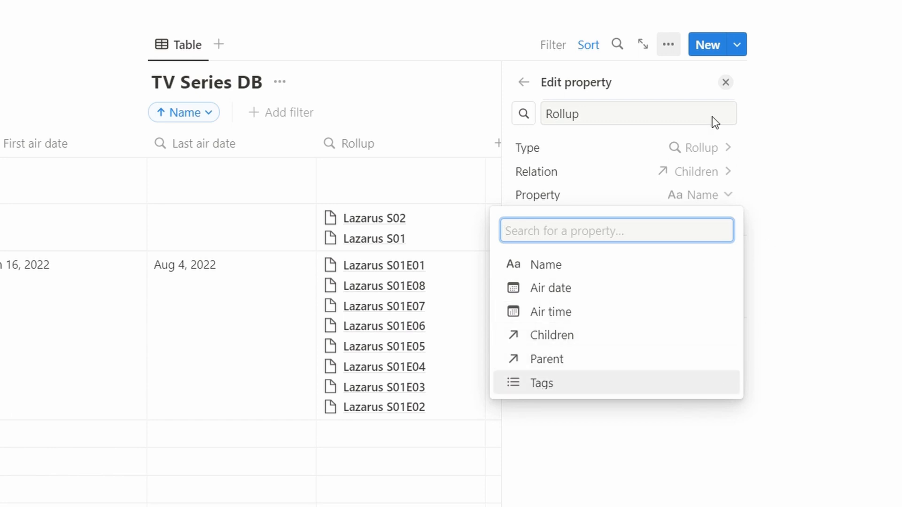
click(726, 83)
click(725, 84)
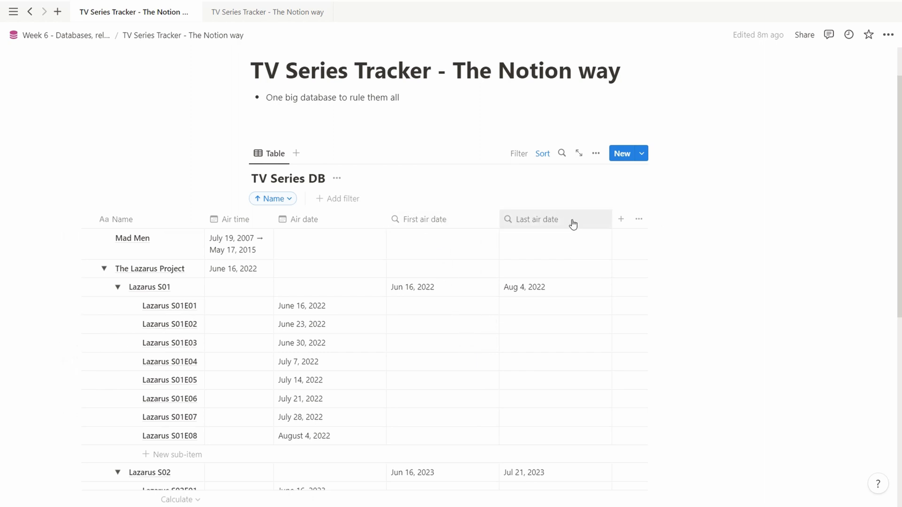
Rename the First air date rollup Season first air date and the Last air date rollup Season last air date
click(426, 227)
text(Season f)
key(Delete)
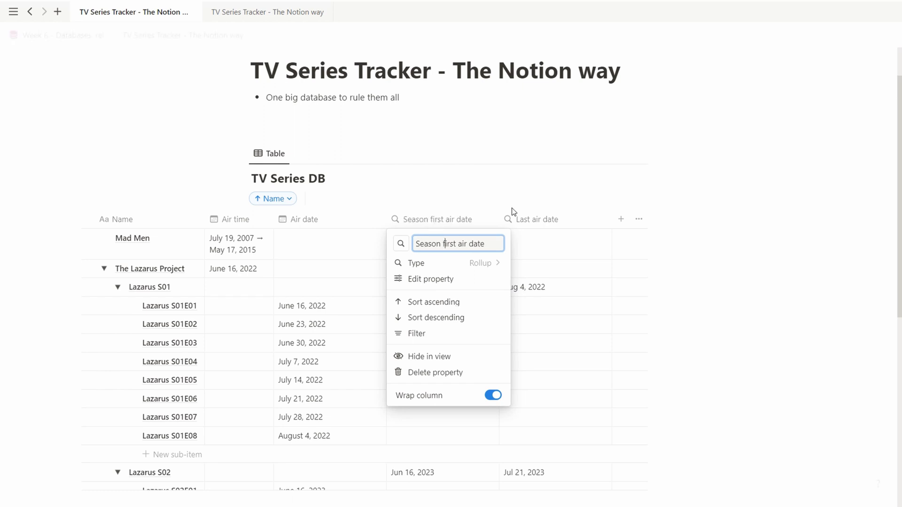
click(525, 216)
key(Home)
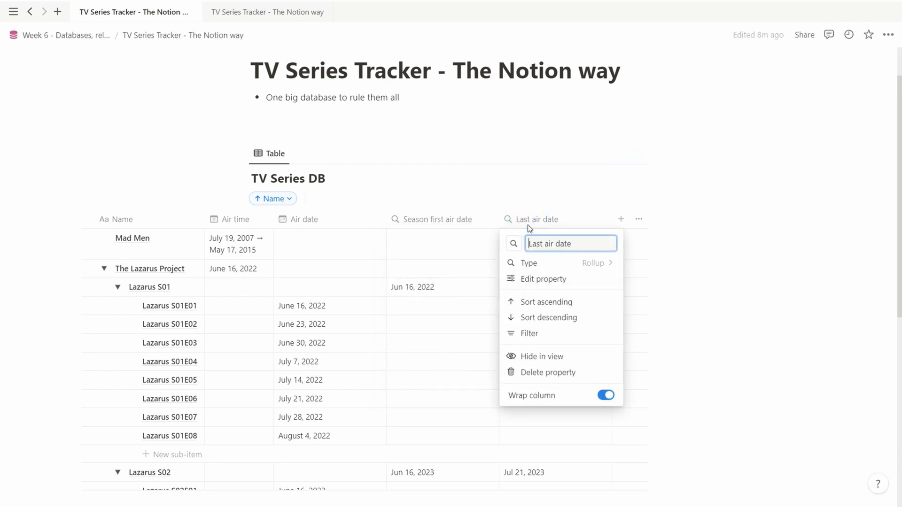
text(Season)
key(Delete)
text(l)
click(753, 169)
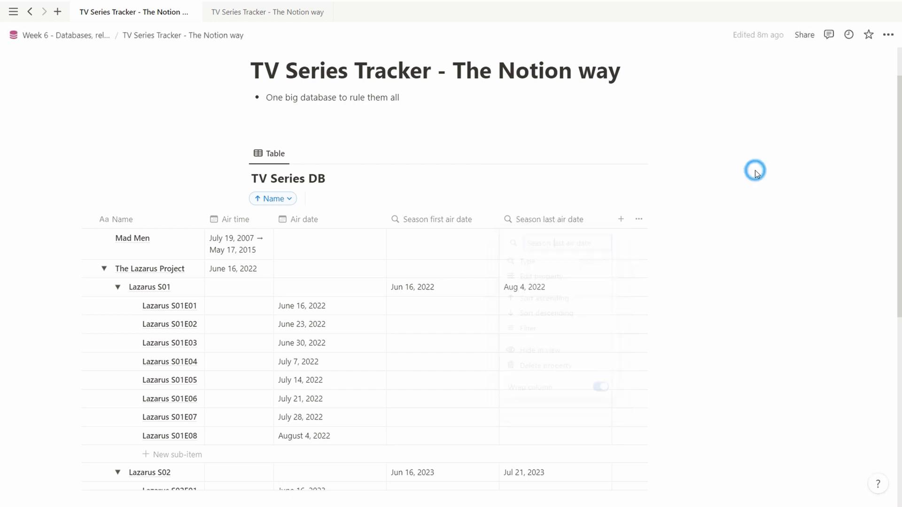
Add a formula property named First air date to TV Series DB
click(620, 218)
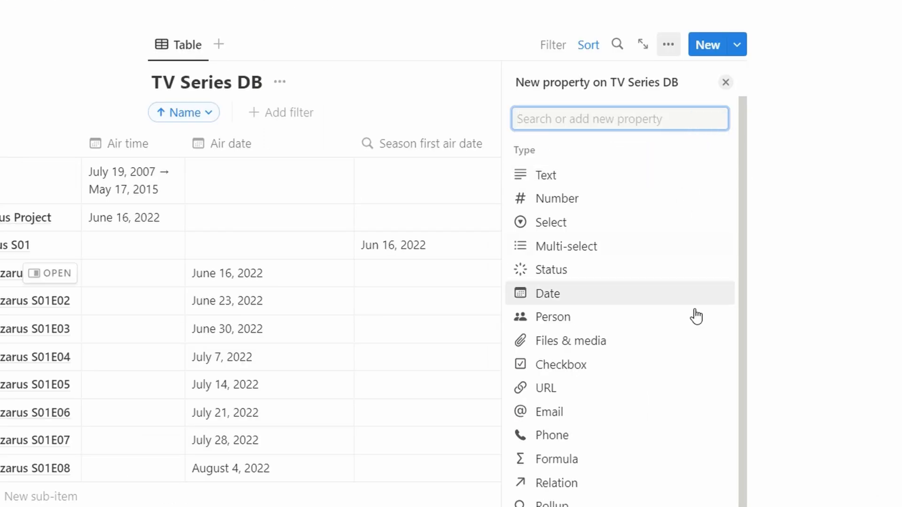
click(629, 456)
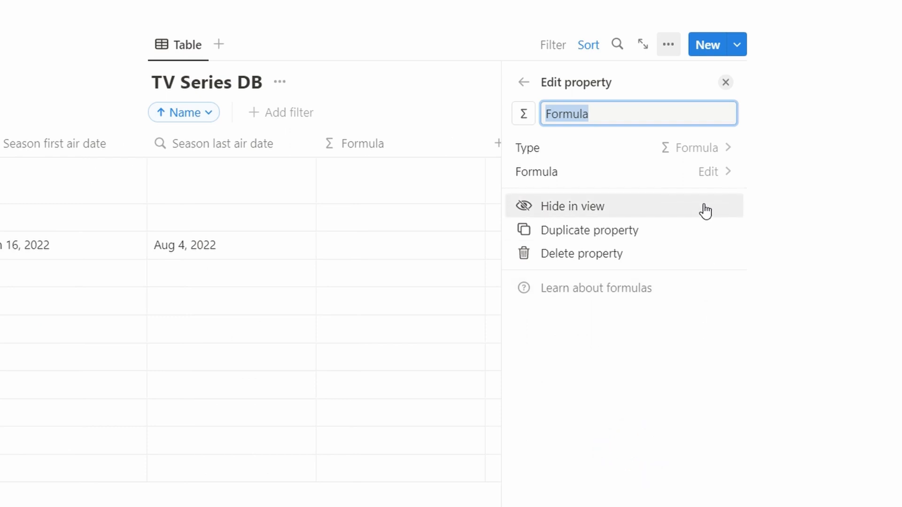
text(First air date)
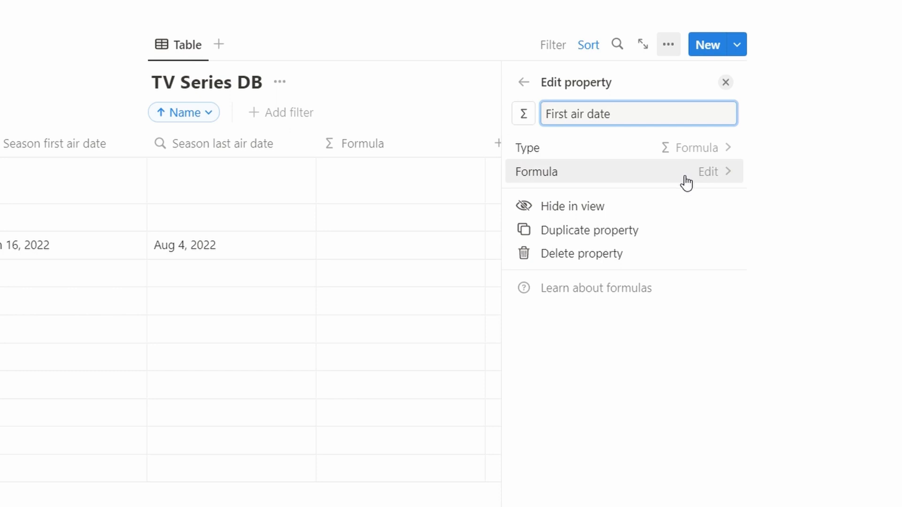
Try to insert the Season first air date property into the First air date formula
click(726, 174)
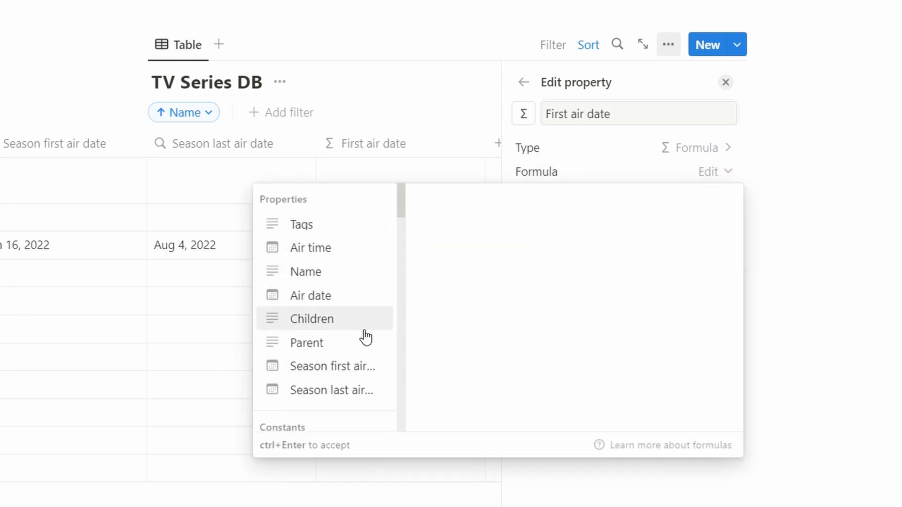
click(359, 371)
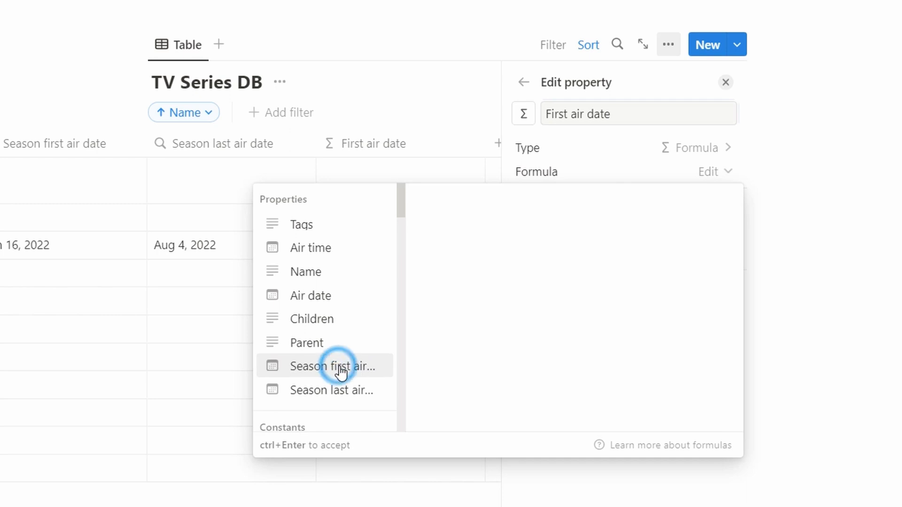
click(709, 172)
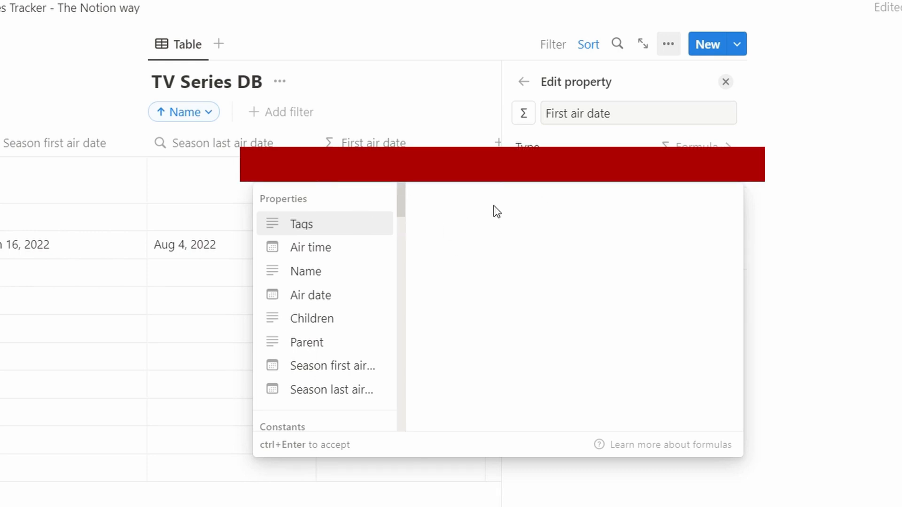
click(825, 227)
click(707, 286)
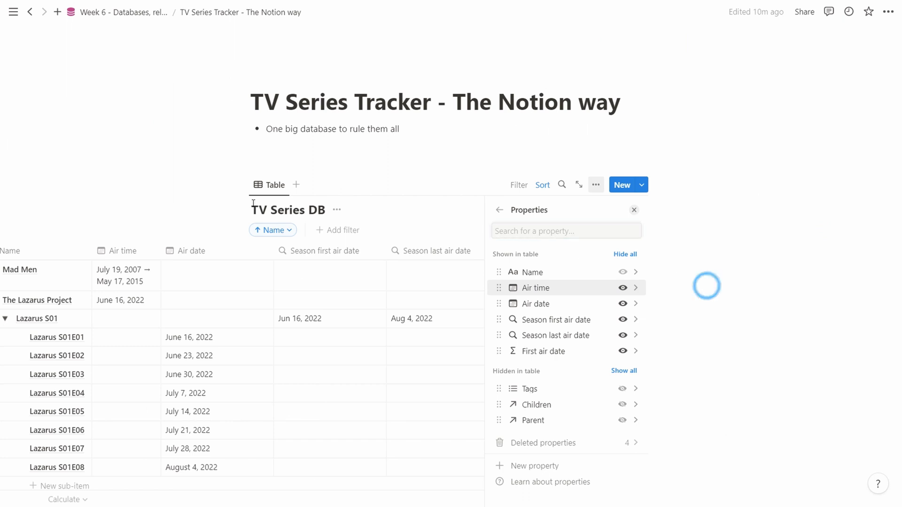
Open the TV Series DB database as its own full page
click(337, 209)
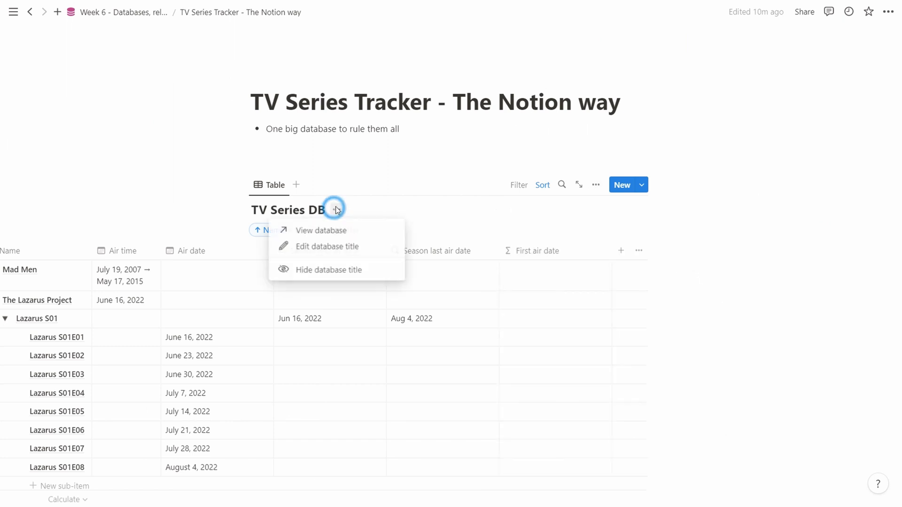
click(340, 230)
Try to edit the First air date formula from the full-page database
click(612, 105)
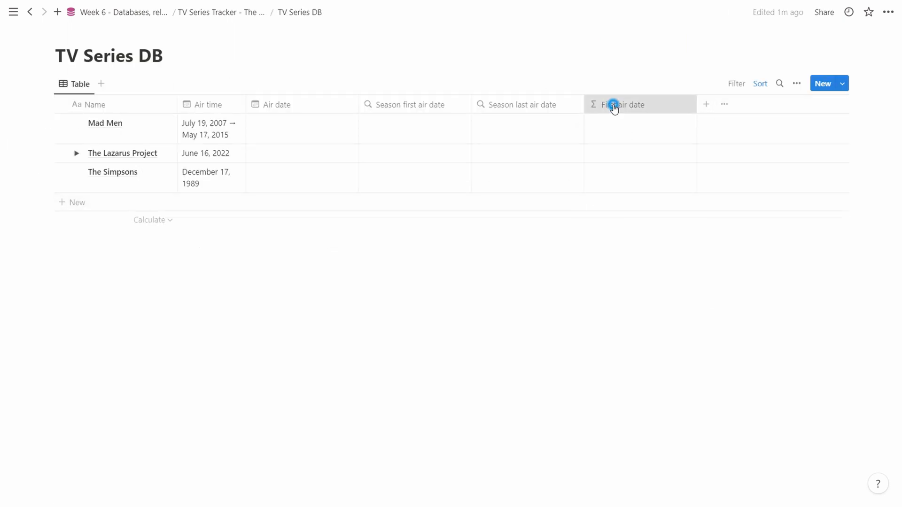
click(640, 163)
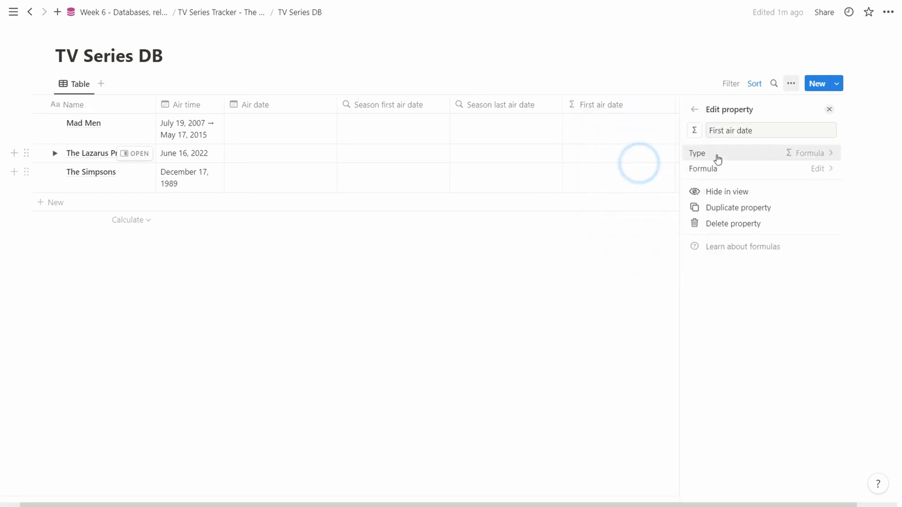
click(762, 169)
scroll(575, 221, down, 15)
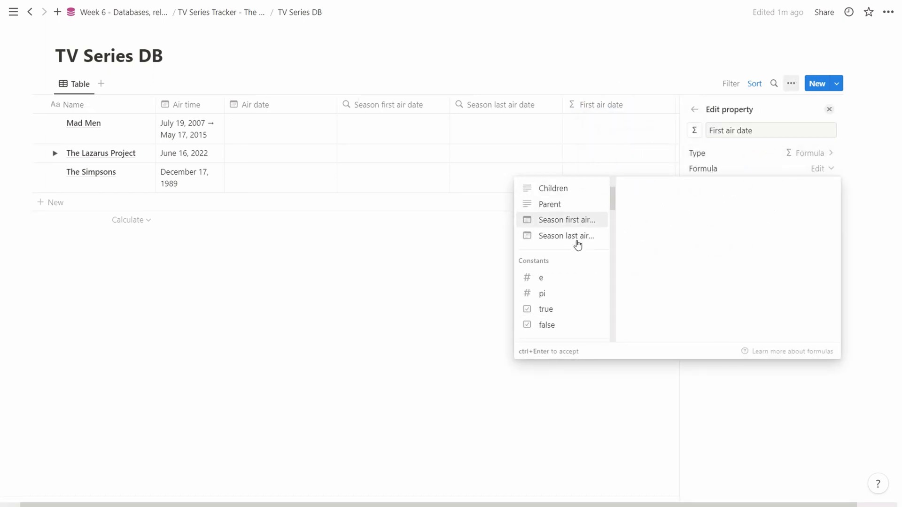
drag(610, 326, 624, 167)
click(435, 328)
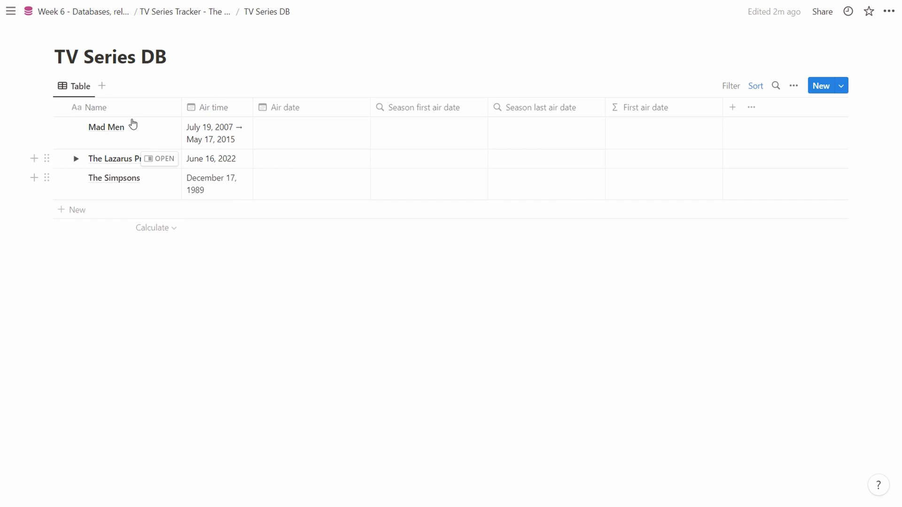
Sort the full-page TV Series DB table by Name in ascending order
click(105, 113)
click(136, 190)
click(224, 328)
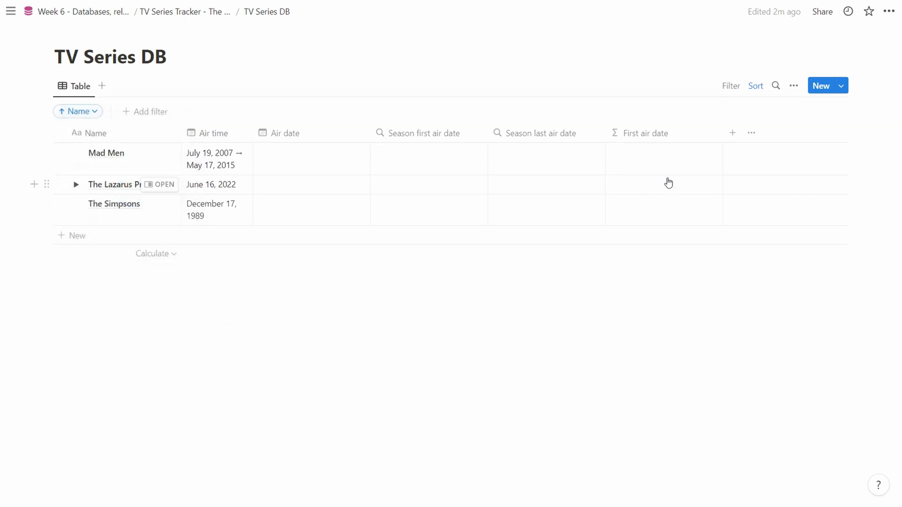
Set the First air date formula to prop("Season first air date")
click(662, 143)
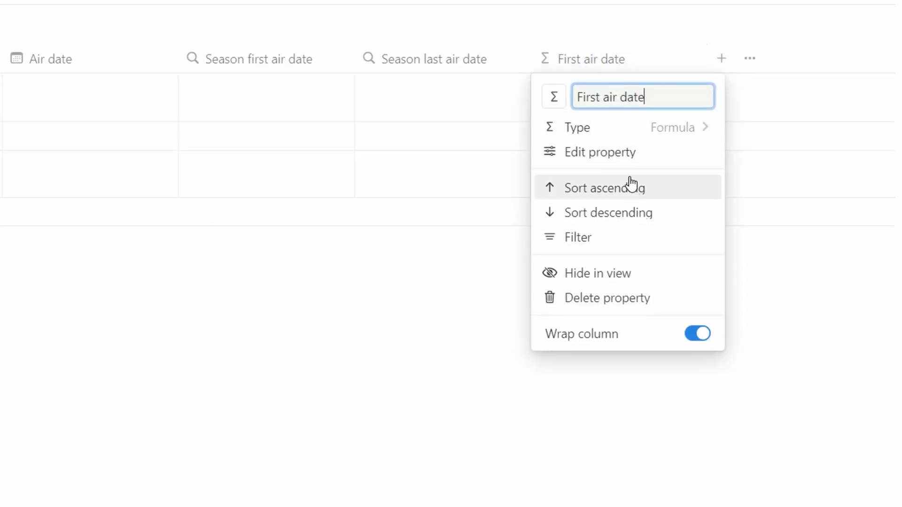
click(635, 155)
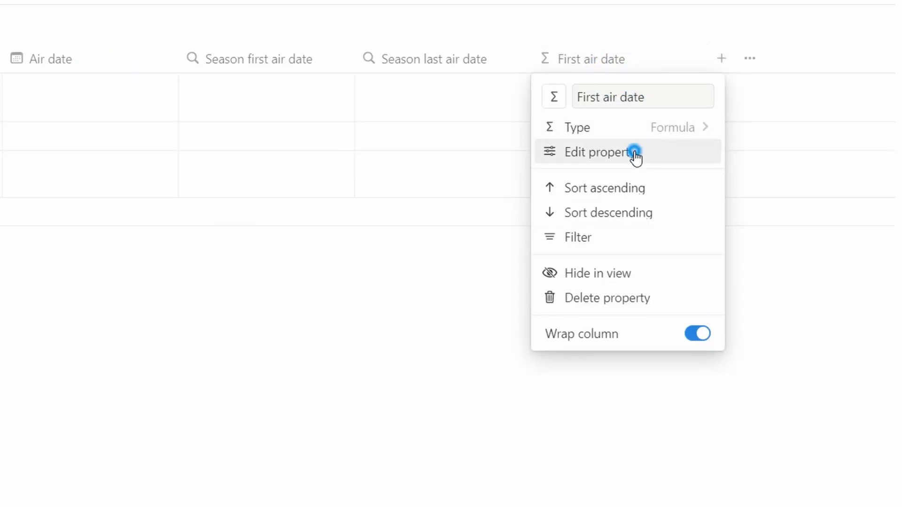
click(725, 126)
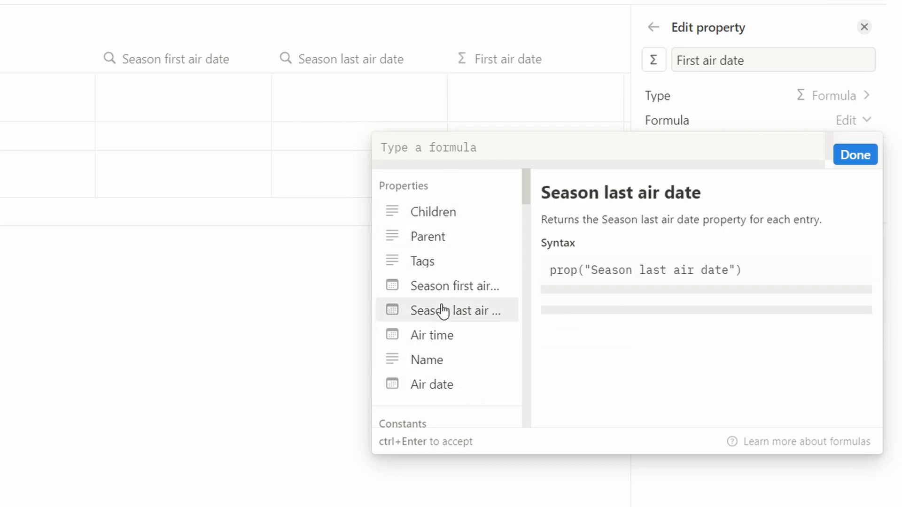
click(442, 290)
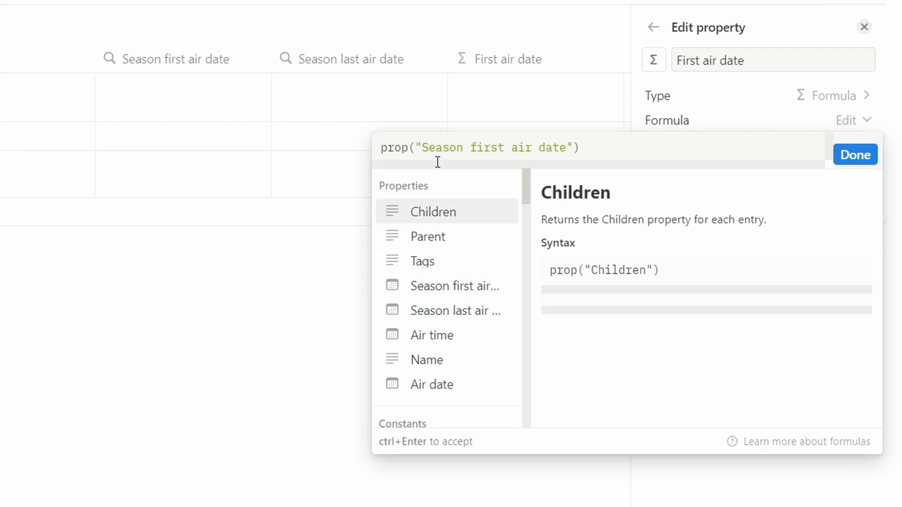
click(843, 160)
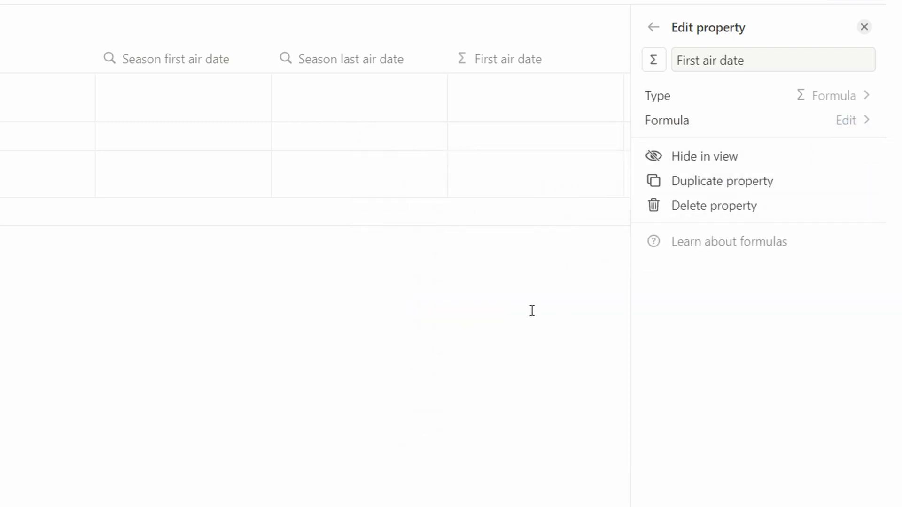
Duplicate the First air date formula property and rename the copy Last air date
click(697, 190)
click(681, 61)
click(701, 62)
key(BackSpace)
key(BackSpace)
key(BackSpace)
key(BackSpace)
key(BackSpace)
text(Last)
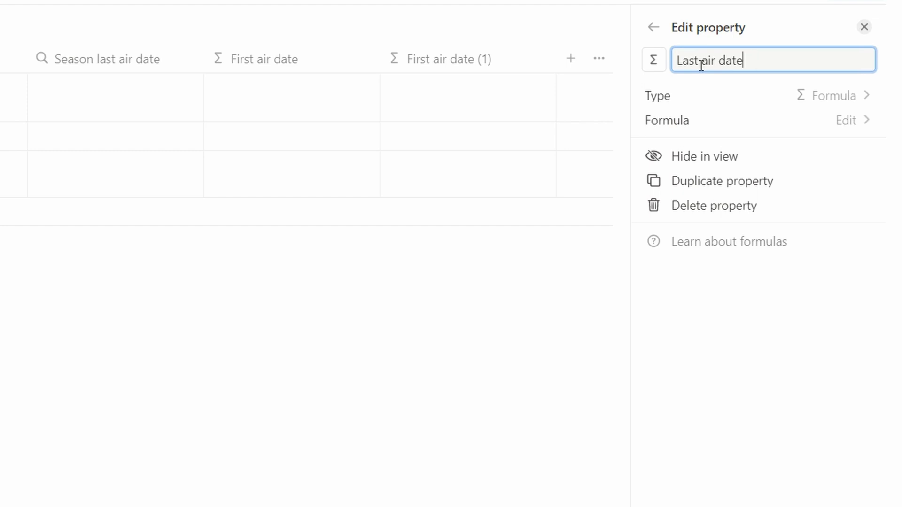
Set the Last air date formula to prop("Season last air date") and expand The Lazarus Project in the table
click(836, 121)
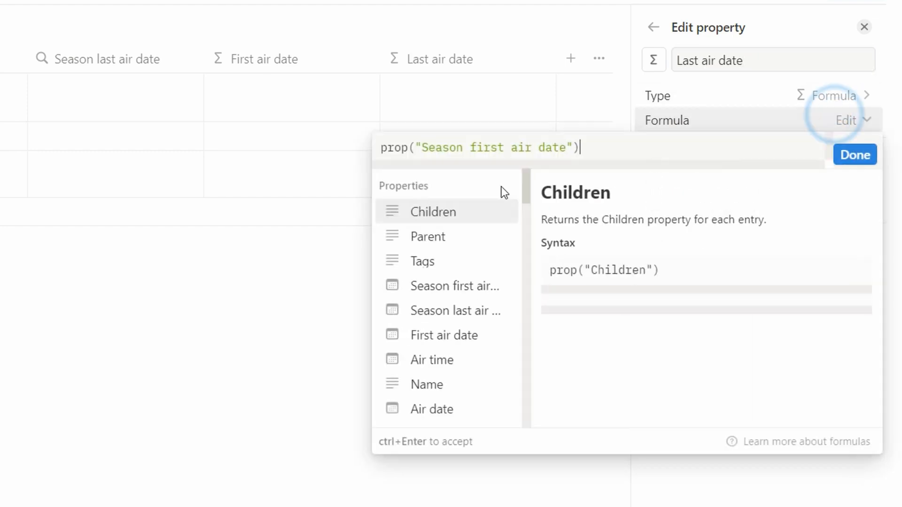
click(604, 141)
double_click(492, 148)
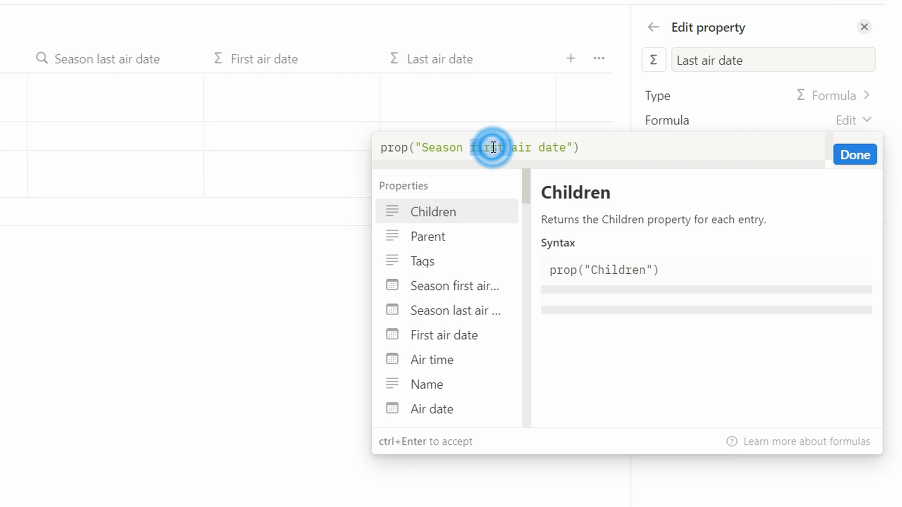
text(last)
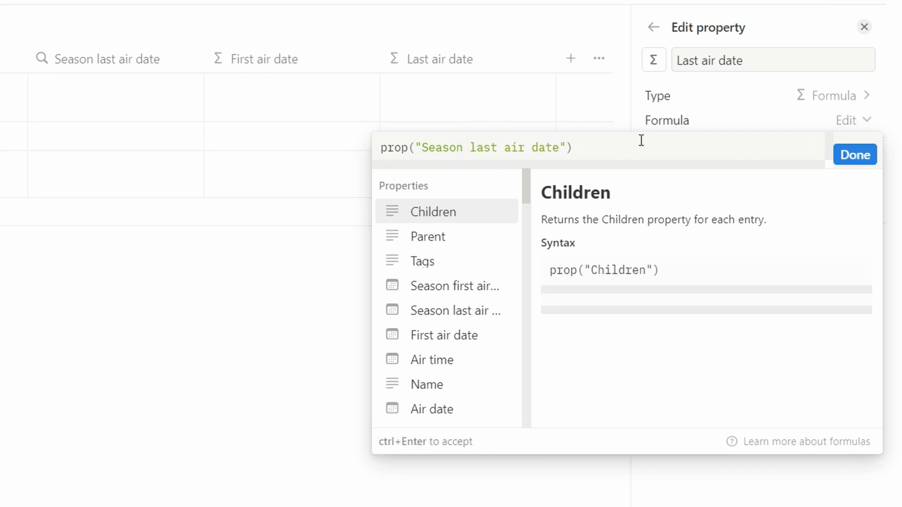
click(845, 159)
click(661, 26)
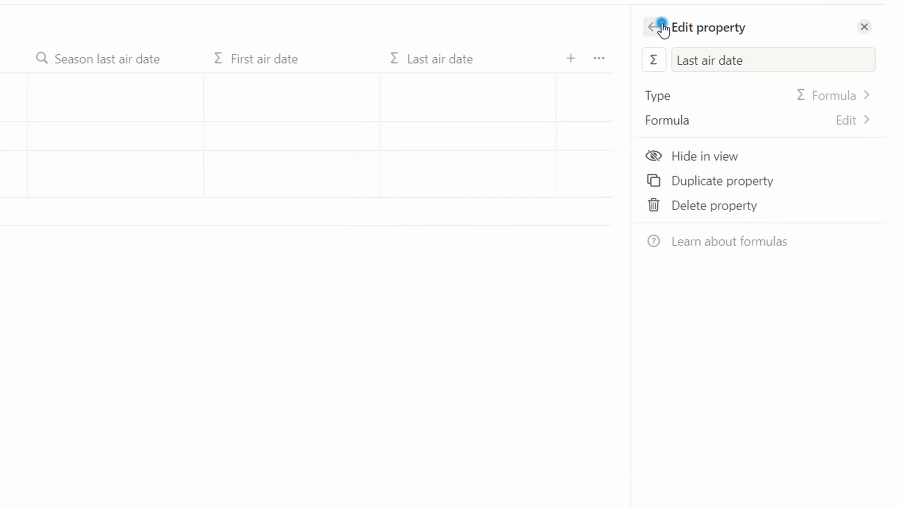
click(863, 26)
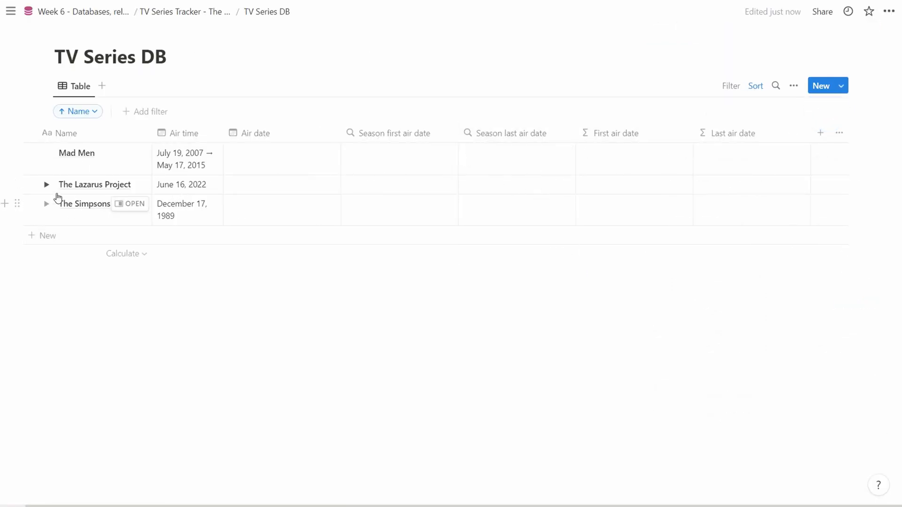
click(47, 184)
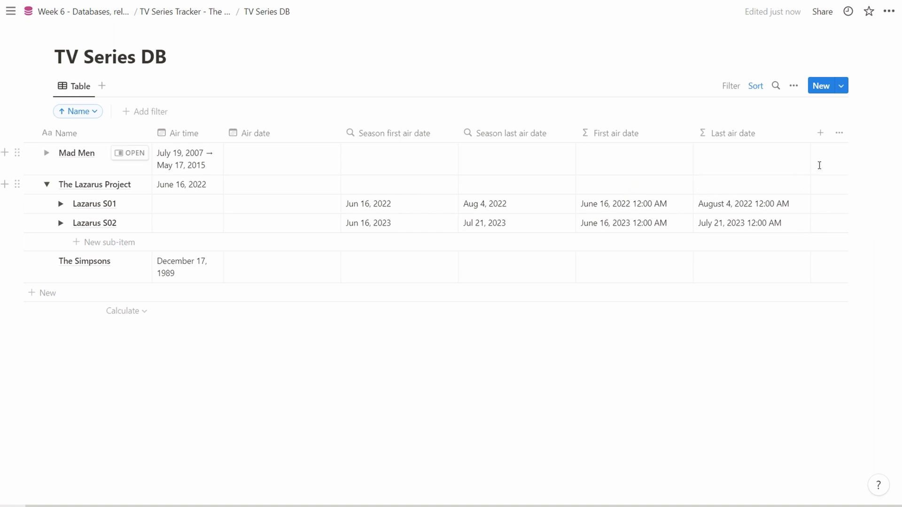
Add a rollup property to TV Series DB based on the Children relation
click(820, 133)
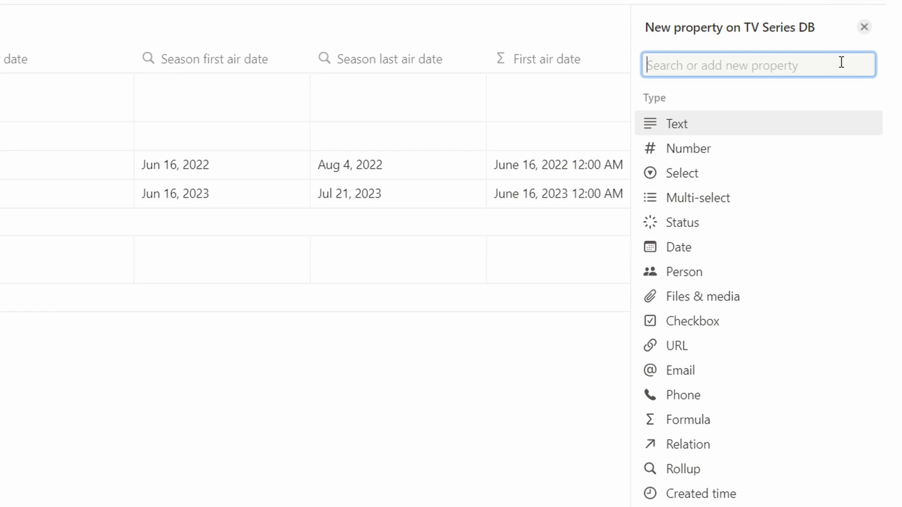
text(roll)
click(780, 130)
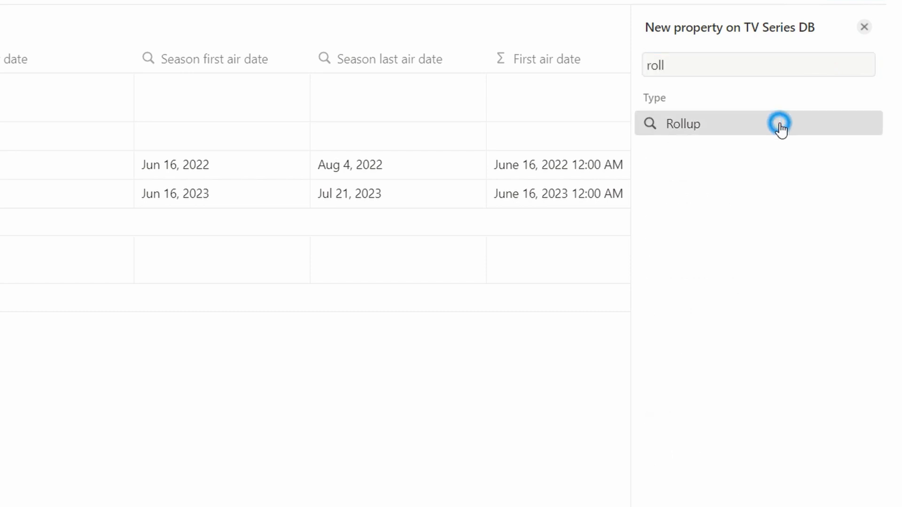
click(827, 123)
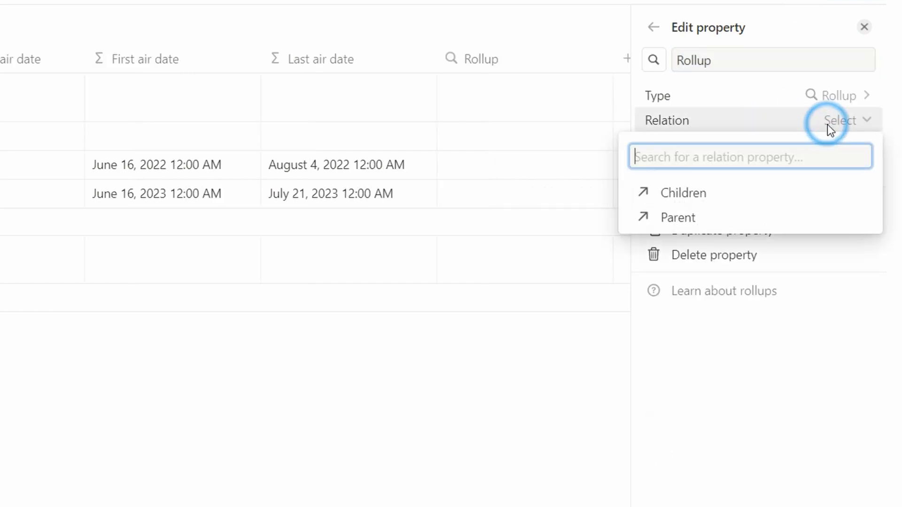
click(724, 191)
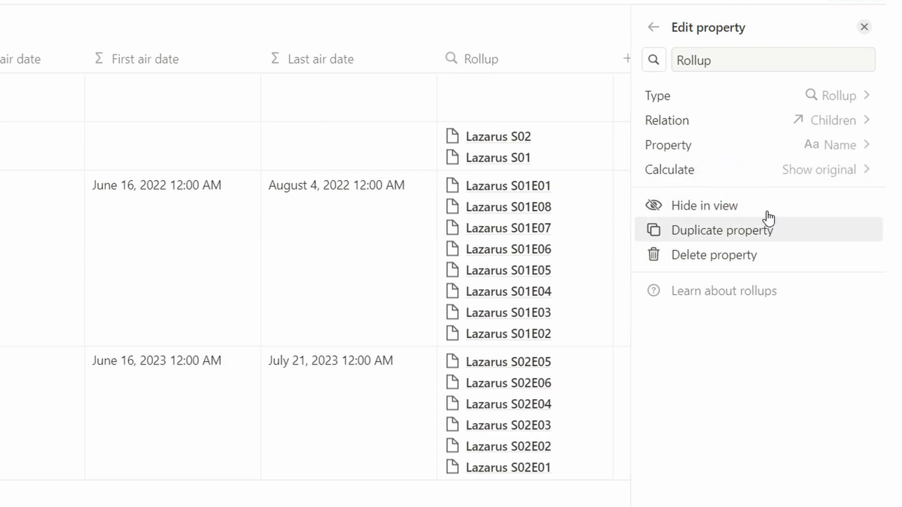
Make the new rollup use the First air date property and calculate the Earliest date
click(834, 148)
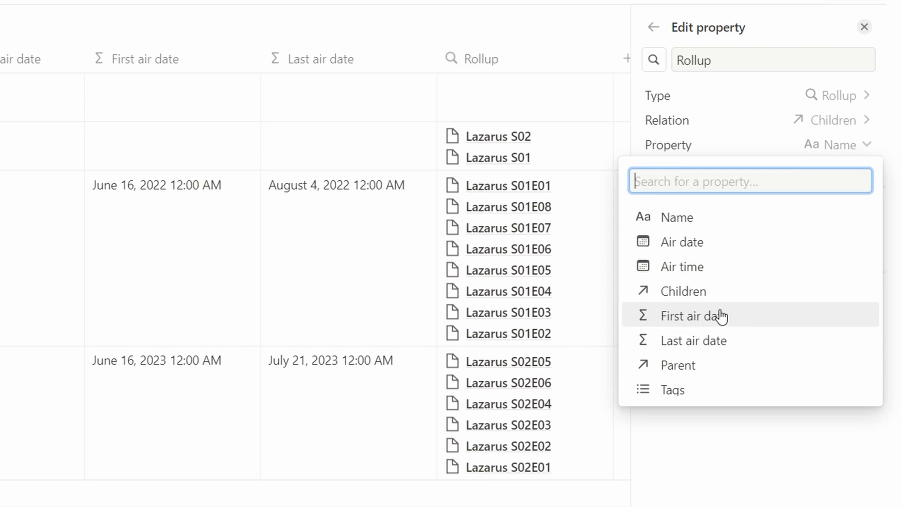
click(688, 316)
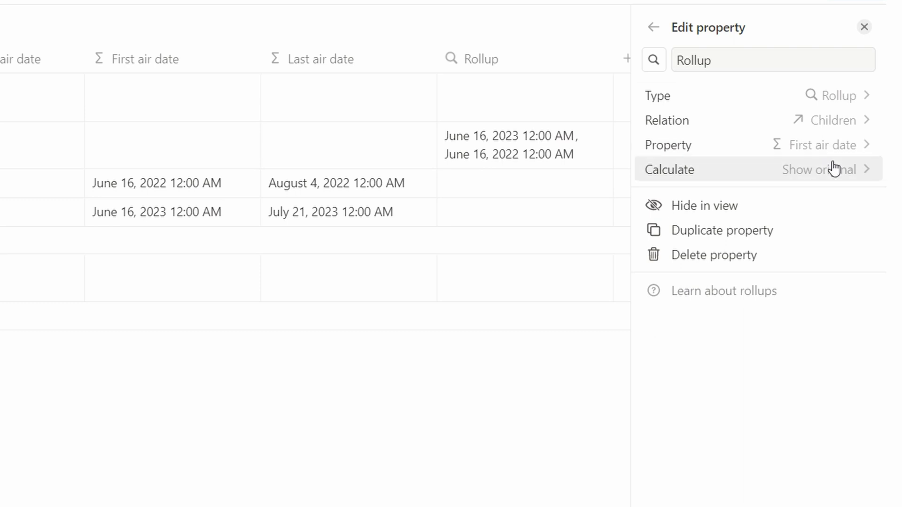
click(837, 174)
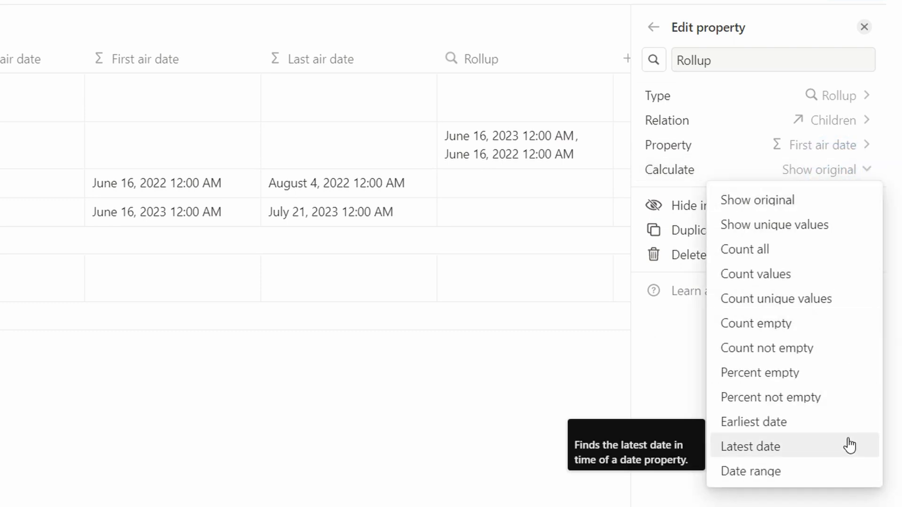
click(813, 423)
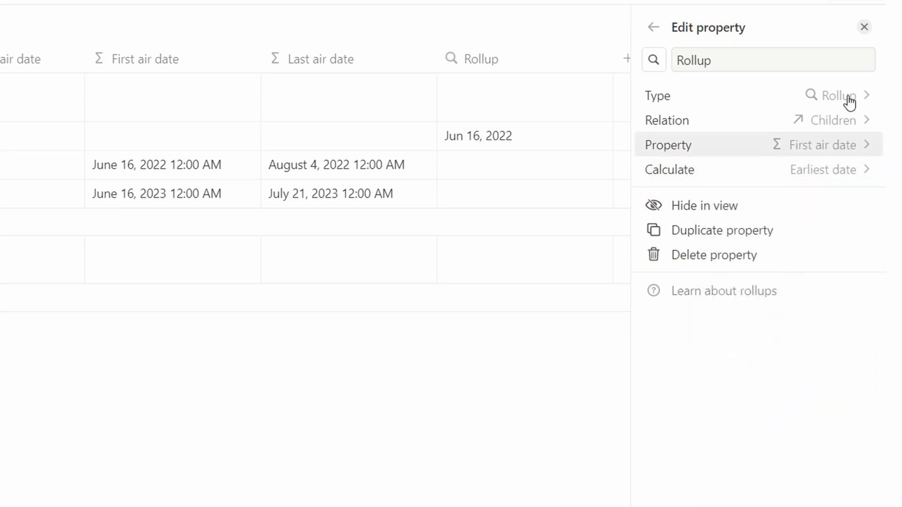
click(862, 28)
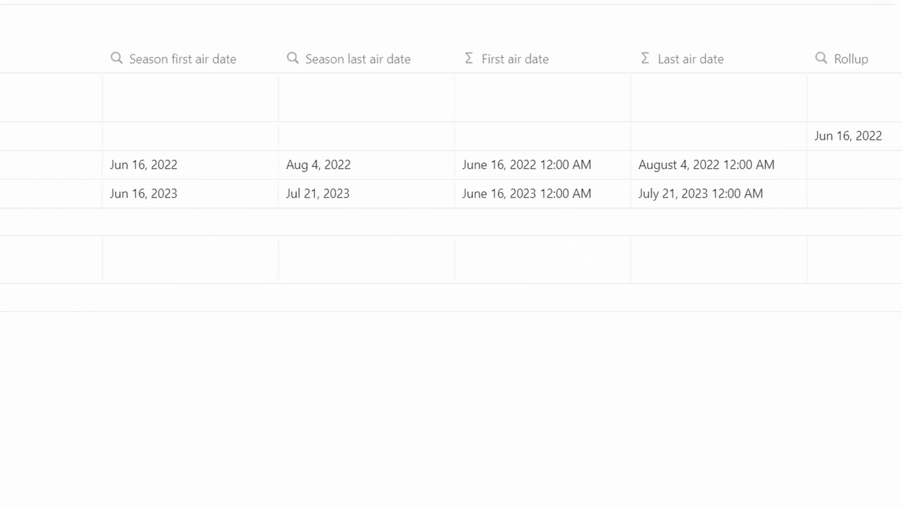
Expand Lazarus S01 to compare its episodes with the series-level rollup
drag(102, 52, 14, 52)
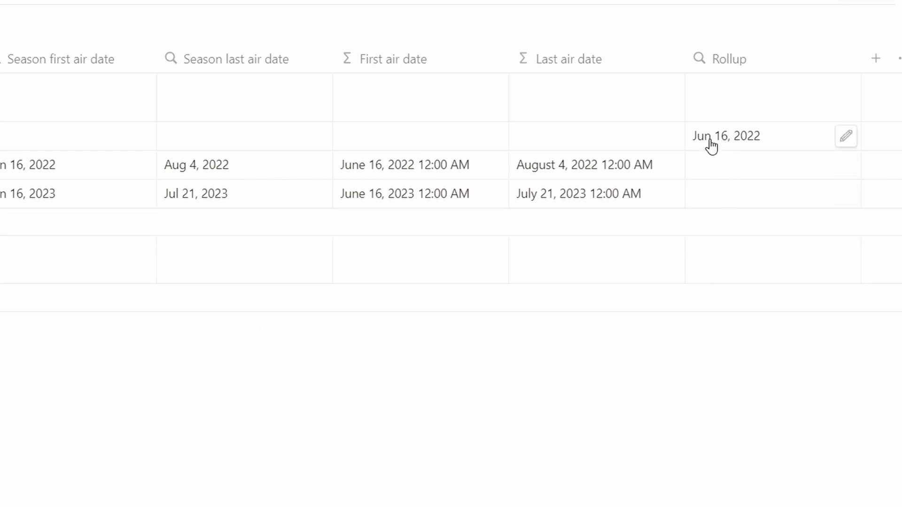
click(17, 207)
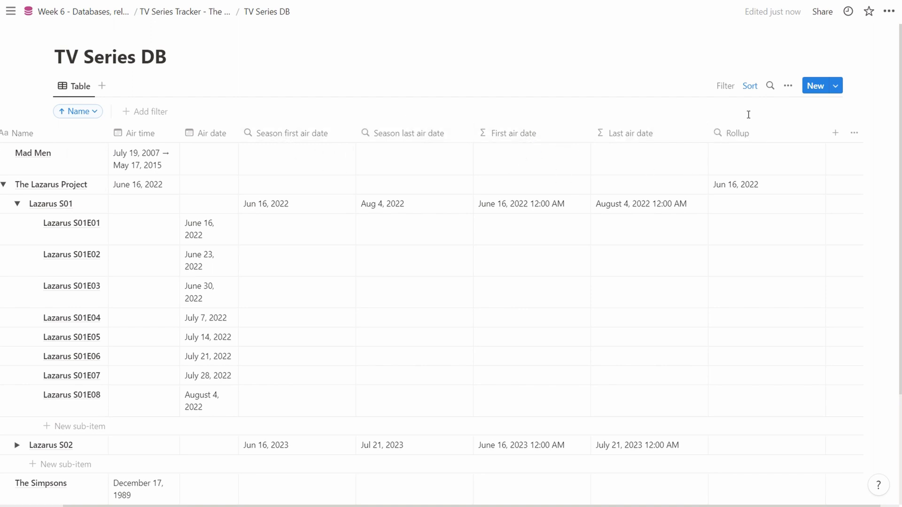
Delete the Rollup property from TV Series DB
click(765, 136)
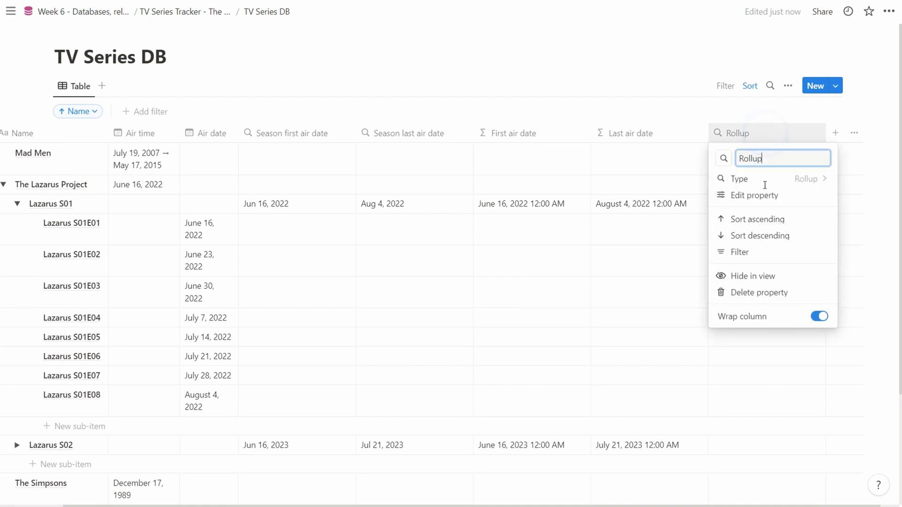
click(772, 290)
click(491, 265)
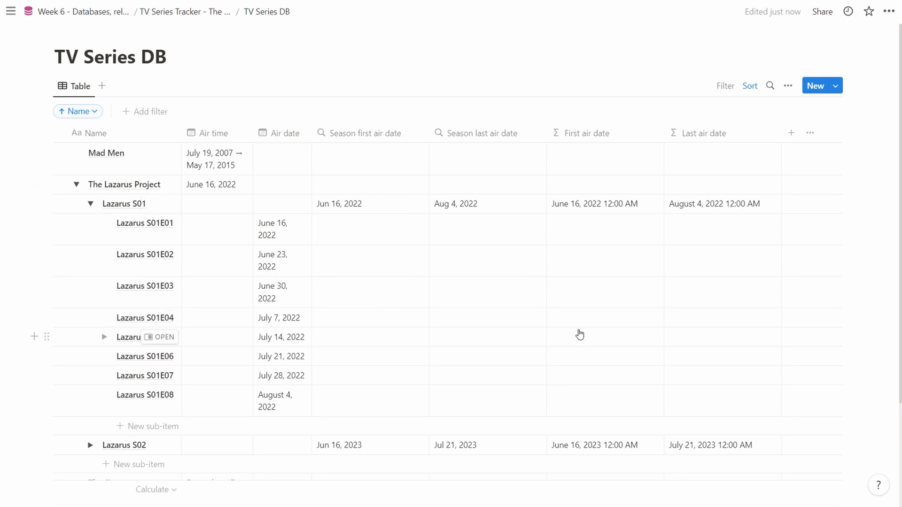
Begin the First air date formula with the condition if(not(empty(prop("Air date"))) ahead of the existing Season first air date reference
scroll(580, 338, down, 1)
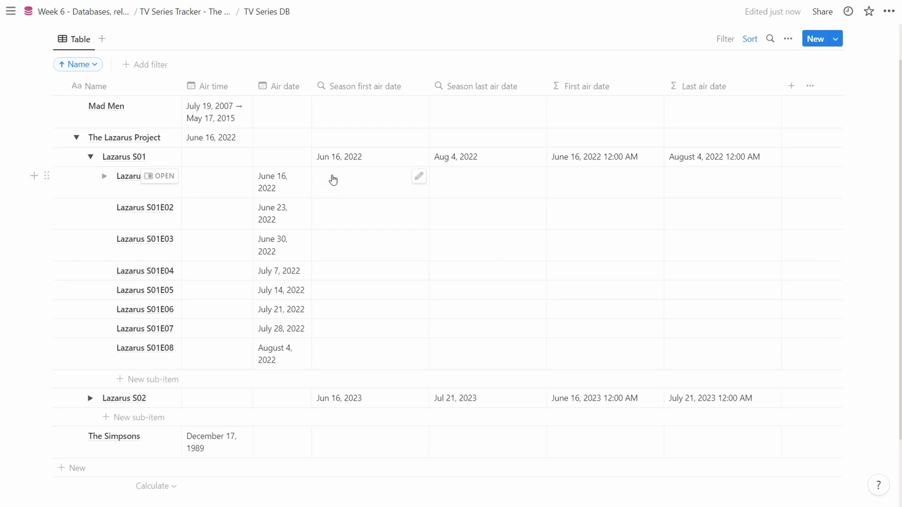
click(569, 157)
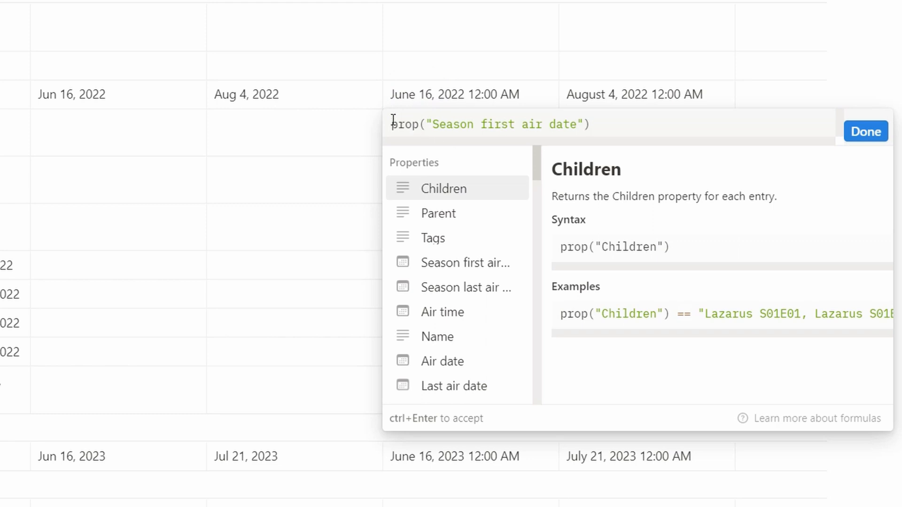
click(388, 123)
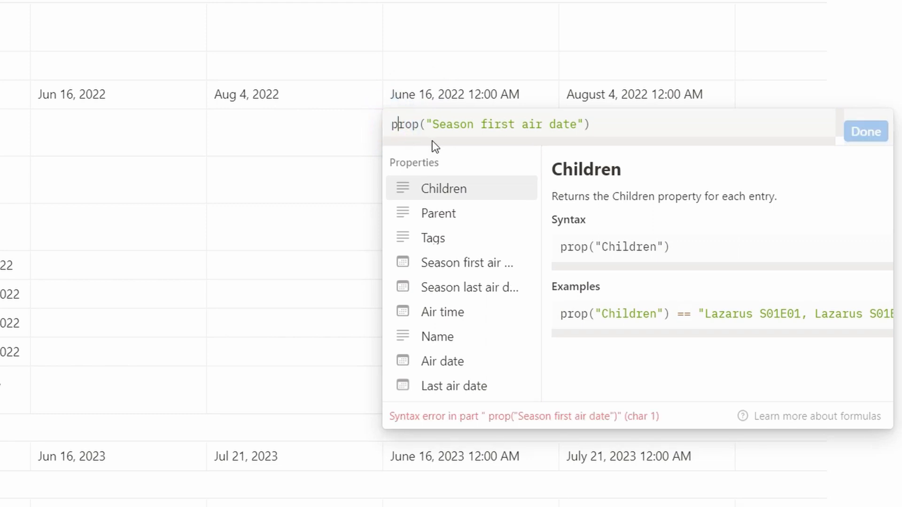
text(if( )
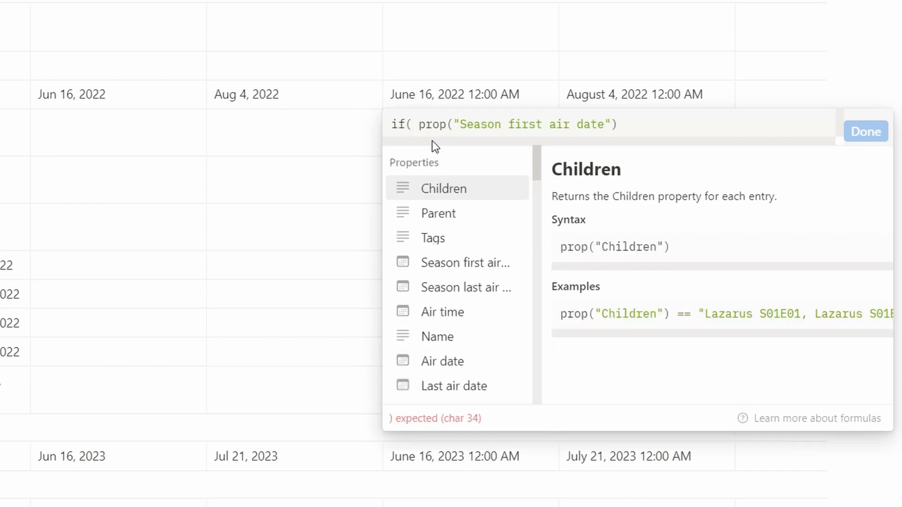
text(not(emp)
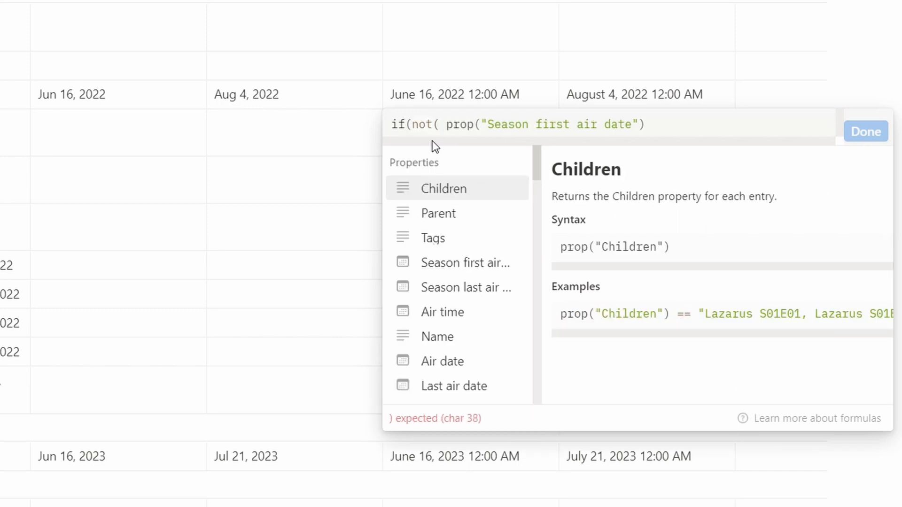
text(ty()
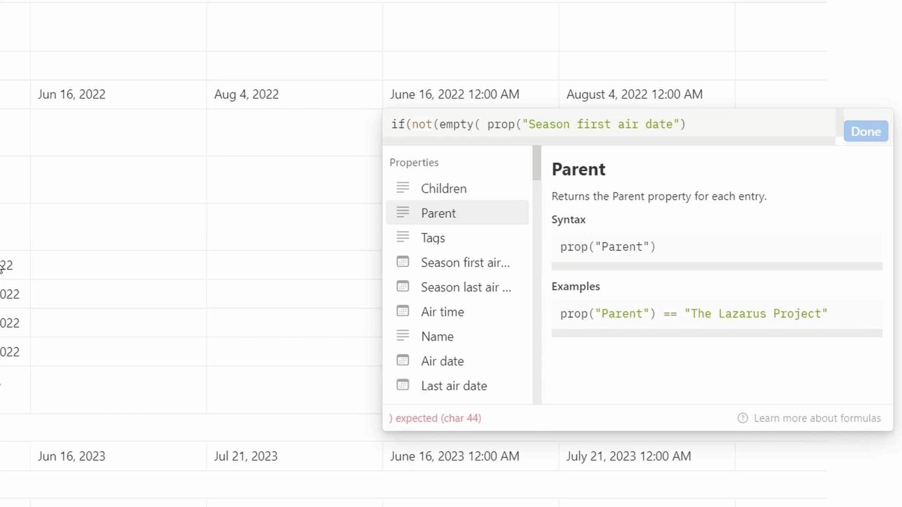
click(466, 363)
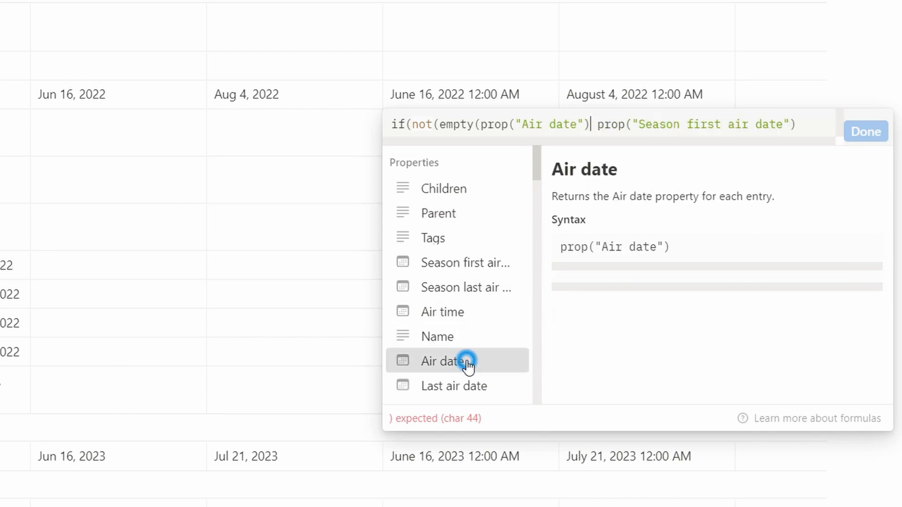
text()))
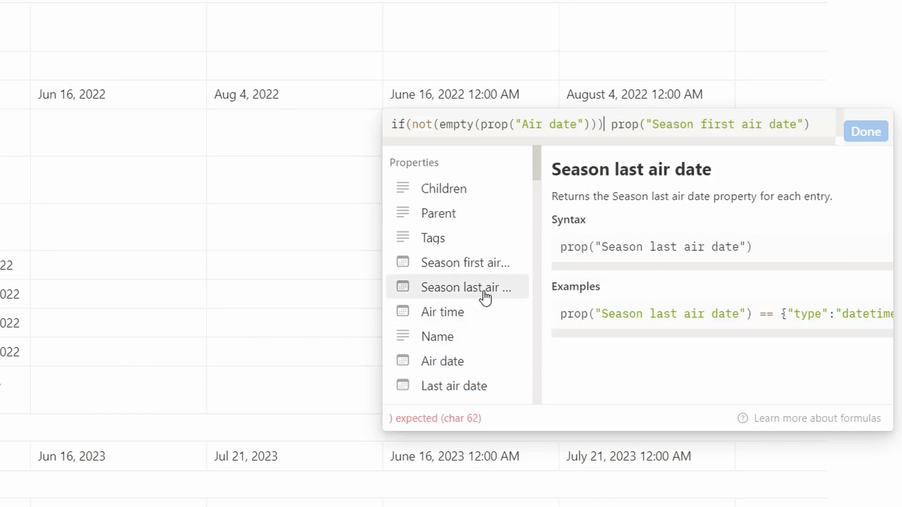
Complete the First air date formula so it returns prop("Air date") when filled and otherwise prop("Season first air date"), and save it
text(,)
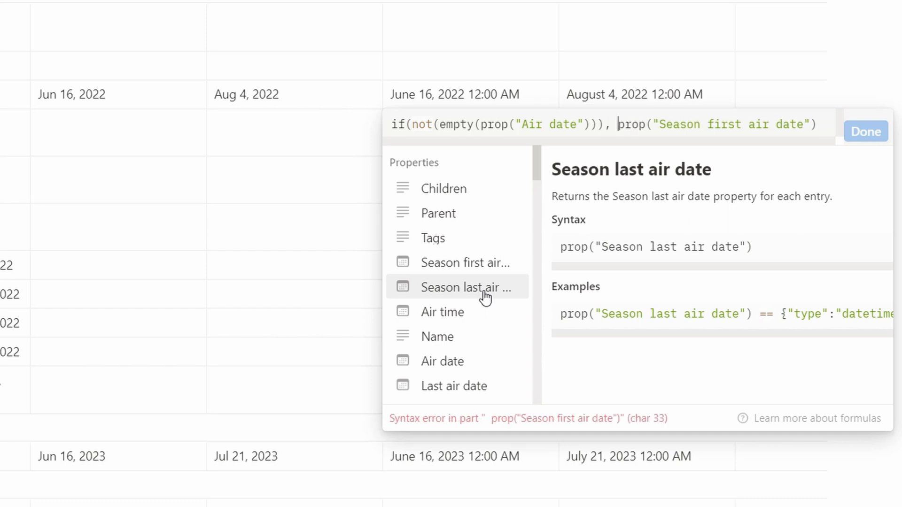
click(480, 353)
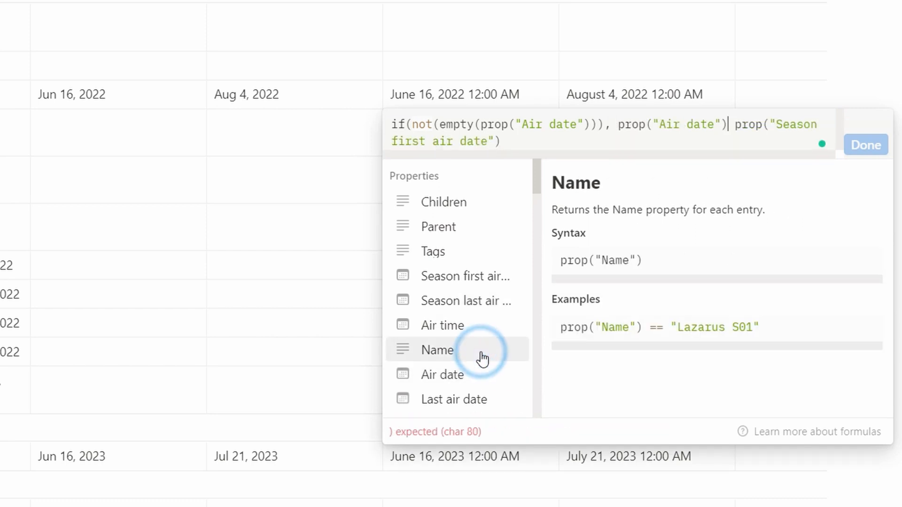
text(,)
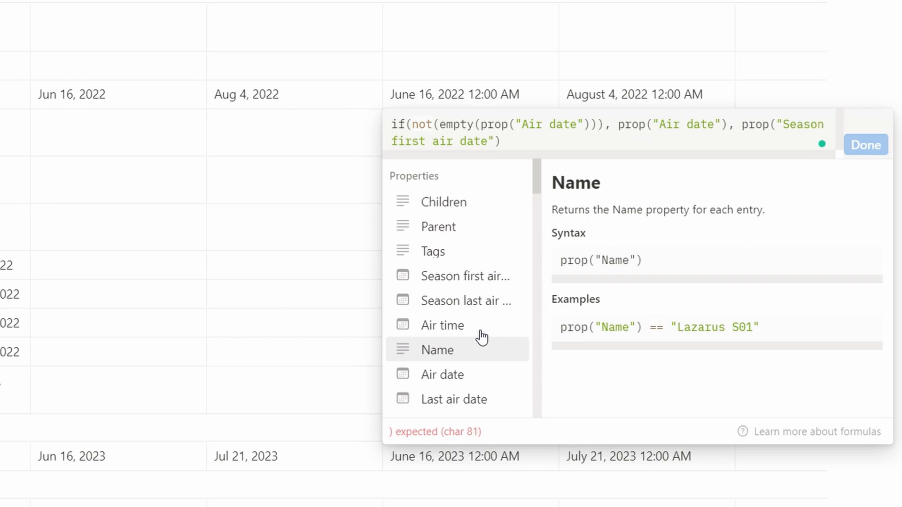
click(537, 131)
click(541, 137)
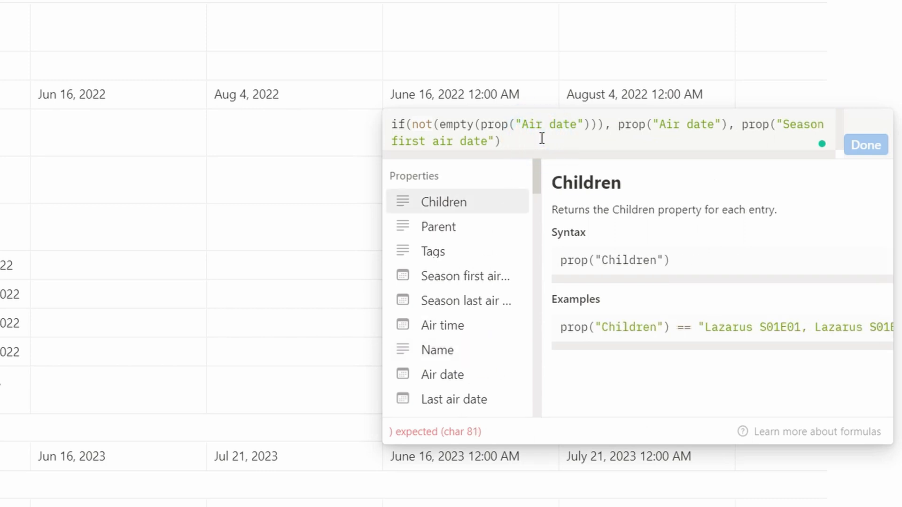
text())
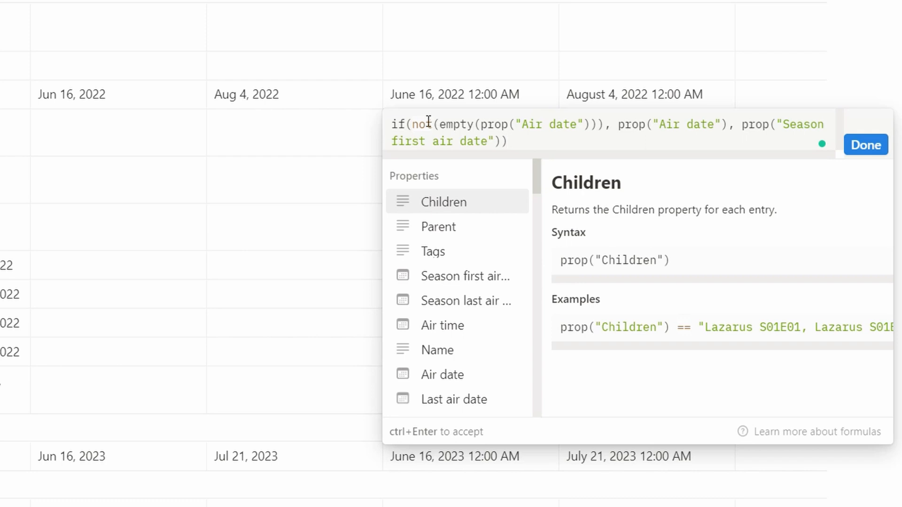
drag(433, 124, 590, 125)
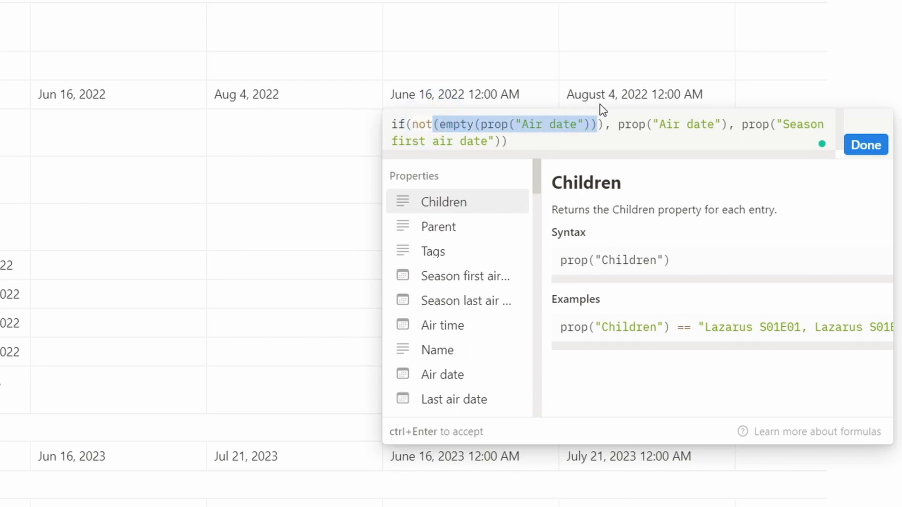
drag(439, 127, 437, 125)
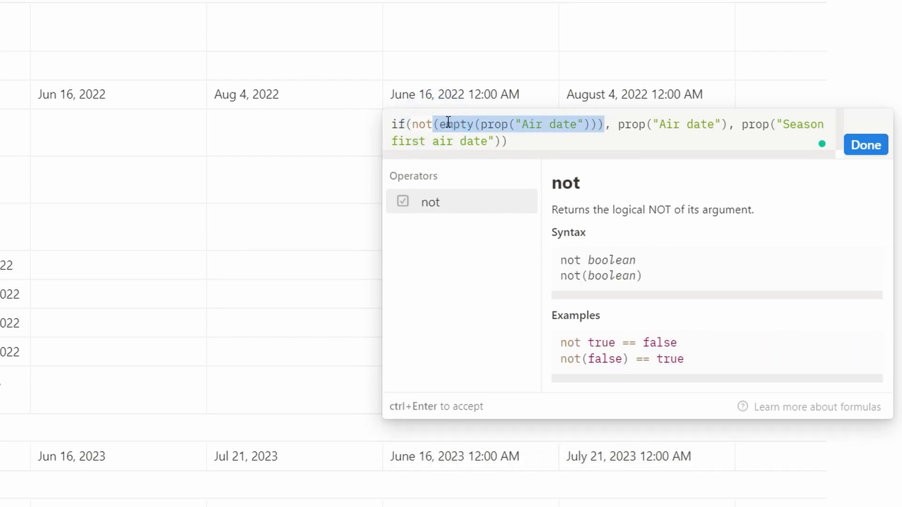
click(433, 124)
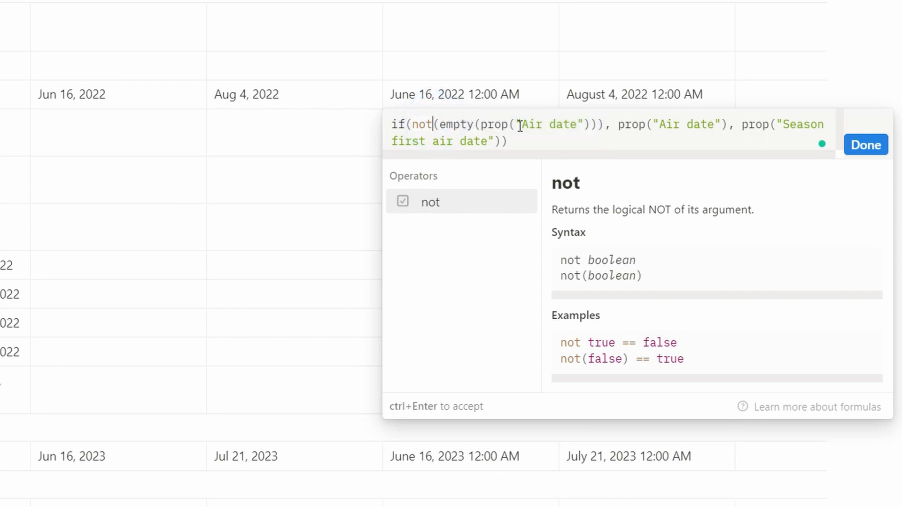
click(601, 124)
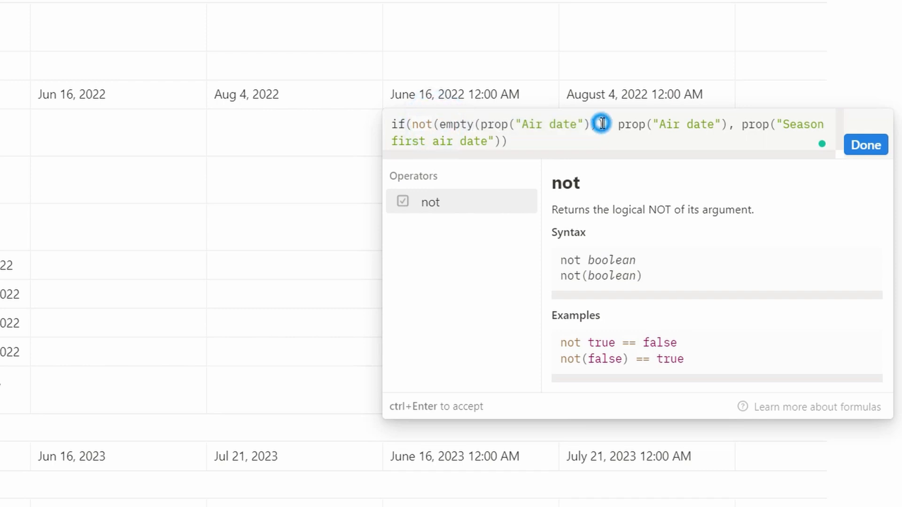
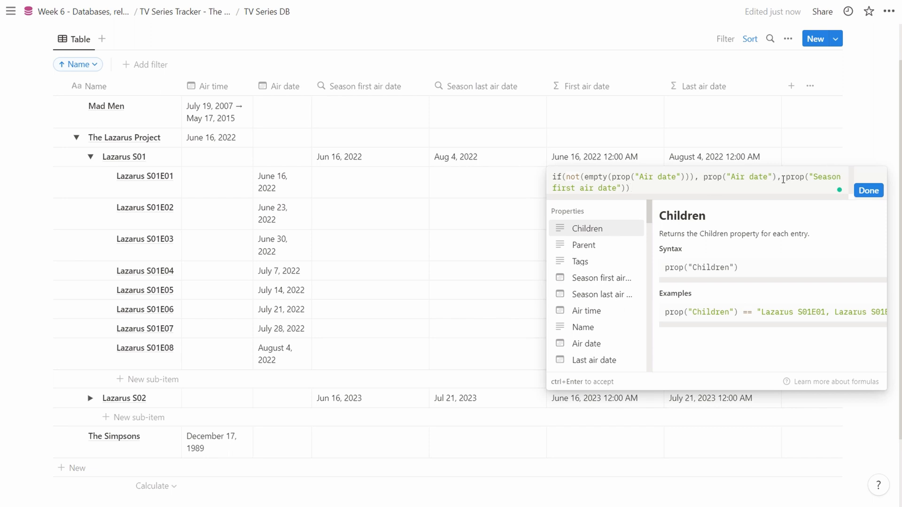
click(870, 190)
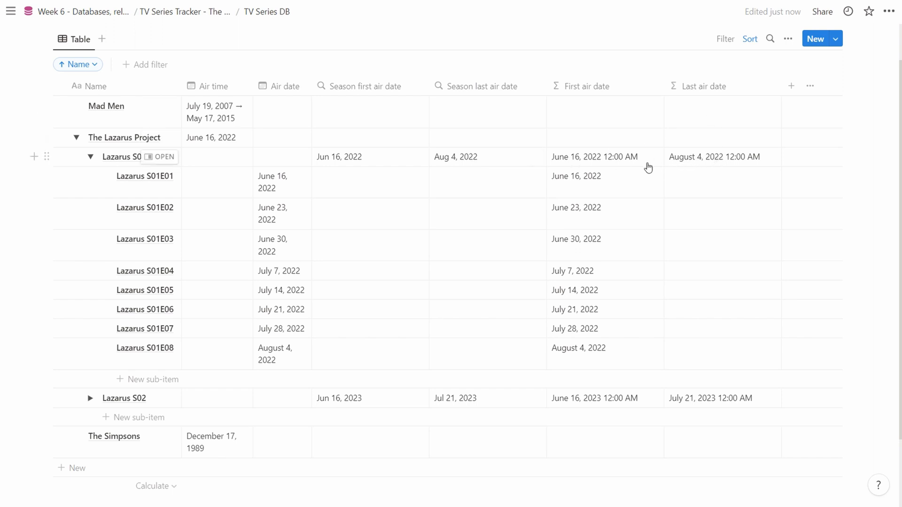
Replace the Last air date formula with if(not(empty(prop("Air date"))),prop("Air date"),prop("Season last air date"))
click(708, 162)
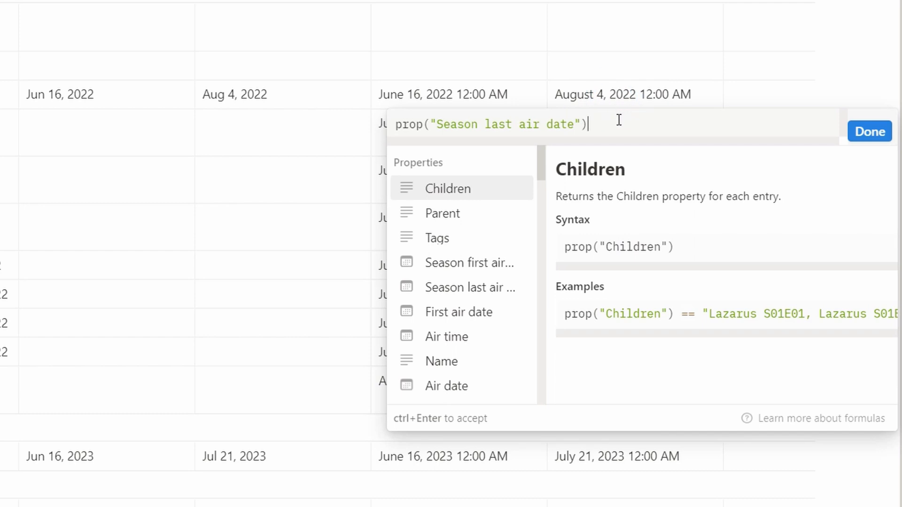
key(ctrl+a)
key(BackSpace)
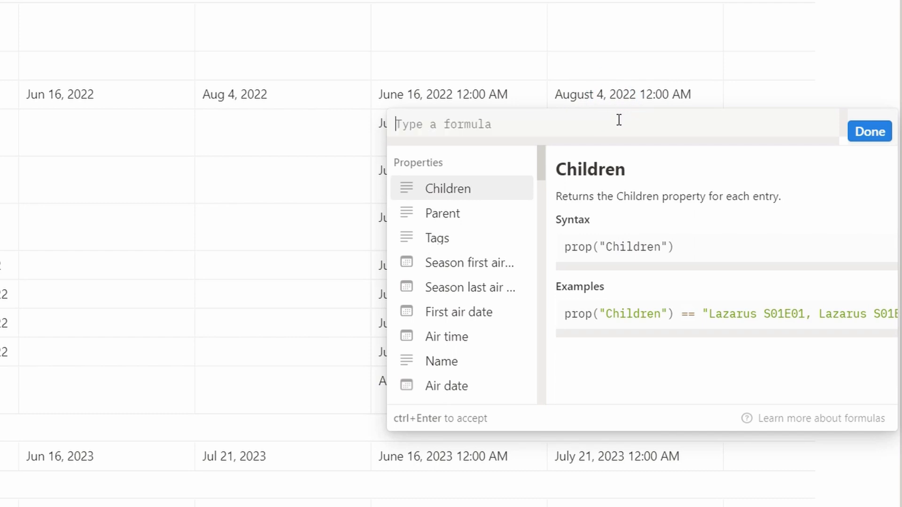
text(if()
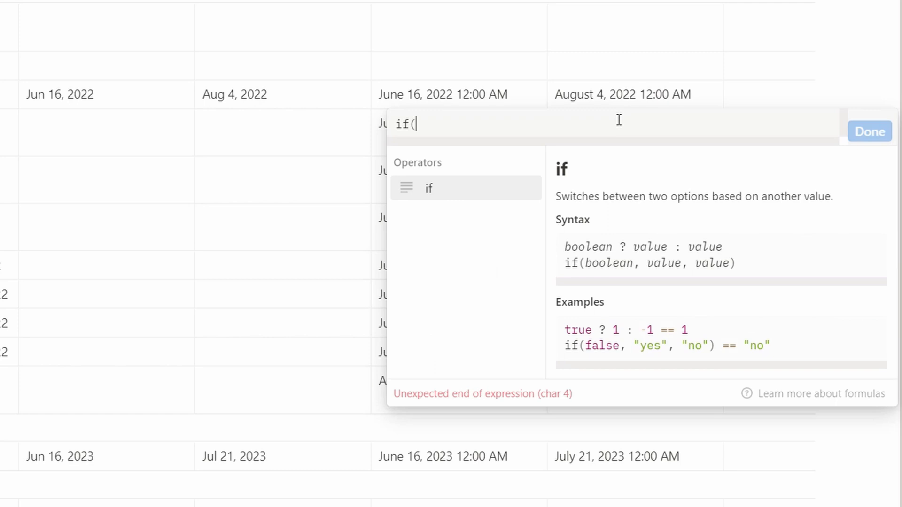
text(not(empty()
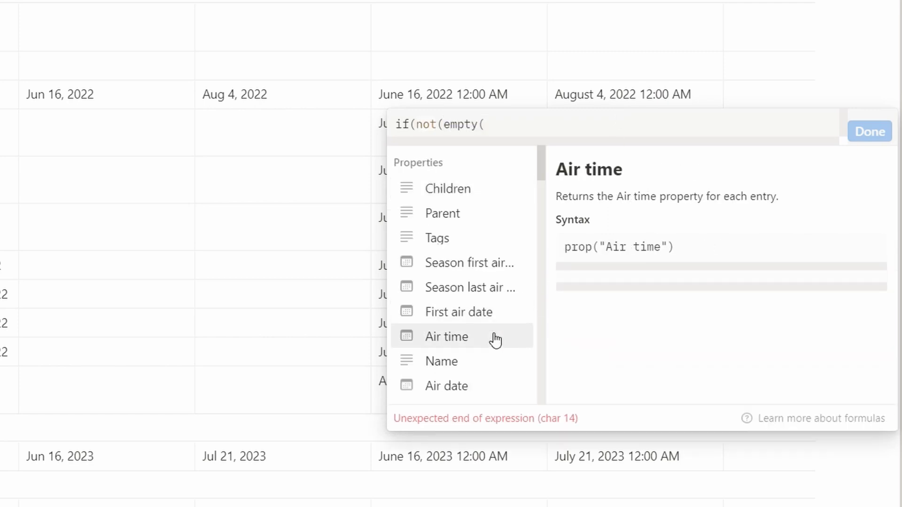
click(481, 389)
text()),)
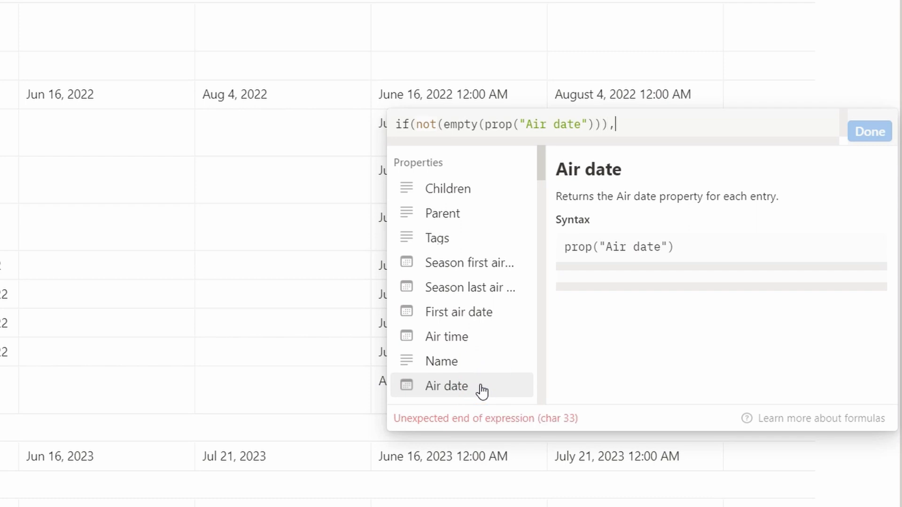
click(482, 391)
text(,prop("Season last air date)
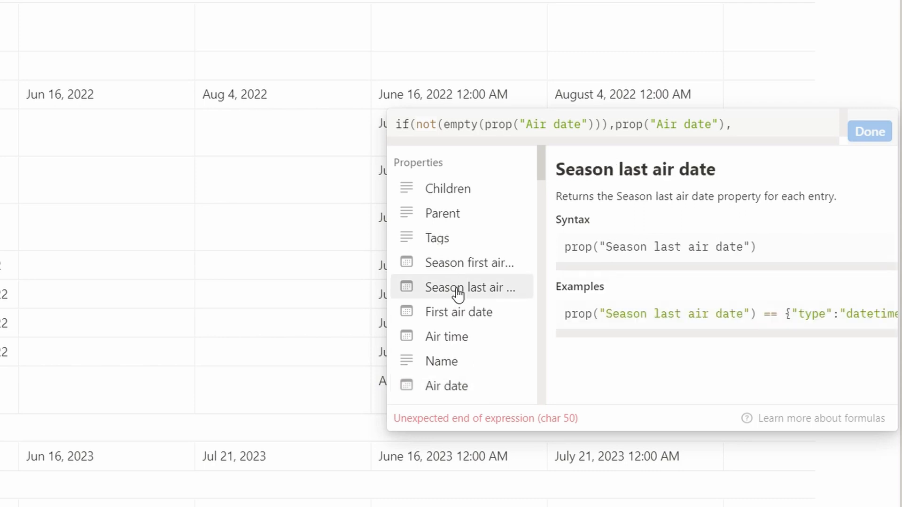
click(456, 289)
text())
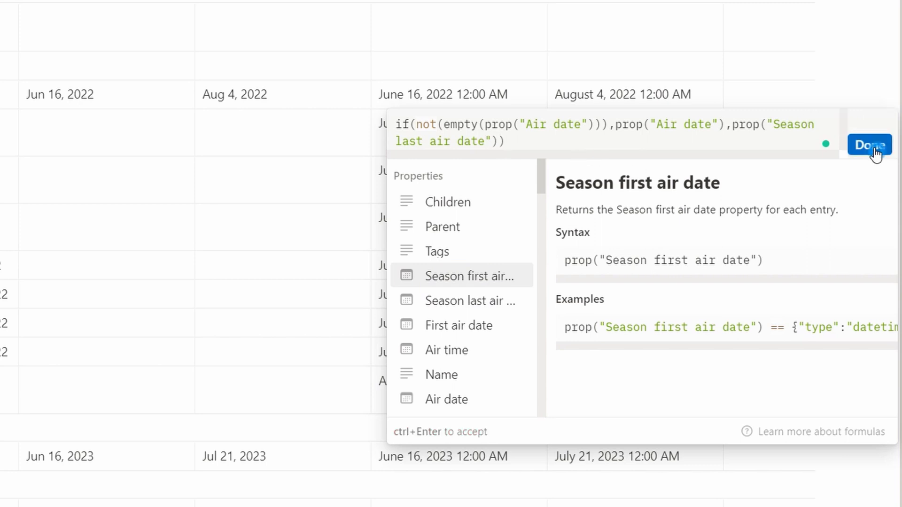
click(873, 149)
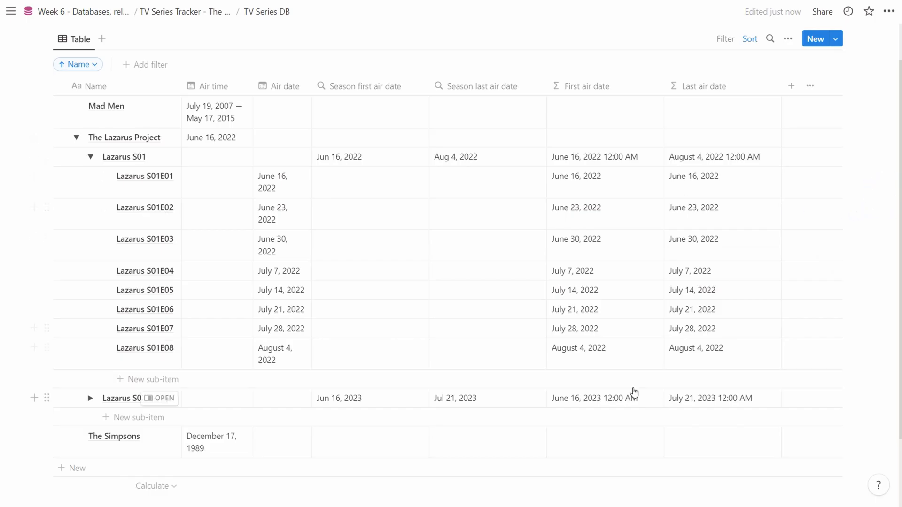
Reorder the table columns so First air date and Last air date come directly after Air date
scroll(580, 328, up, 1)
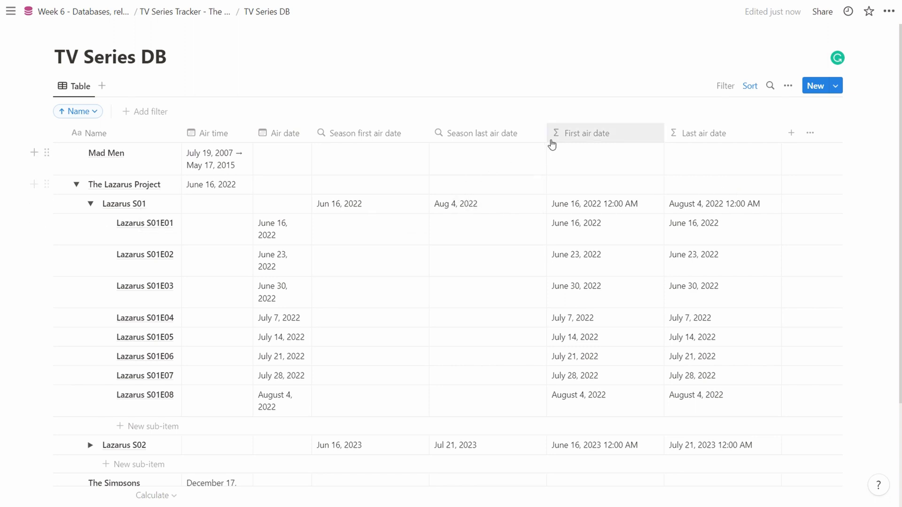
drag(572, 136, 336, 141)
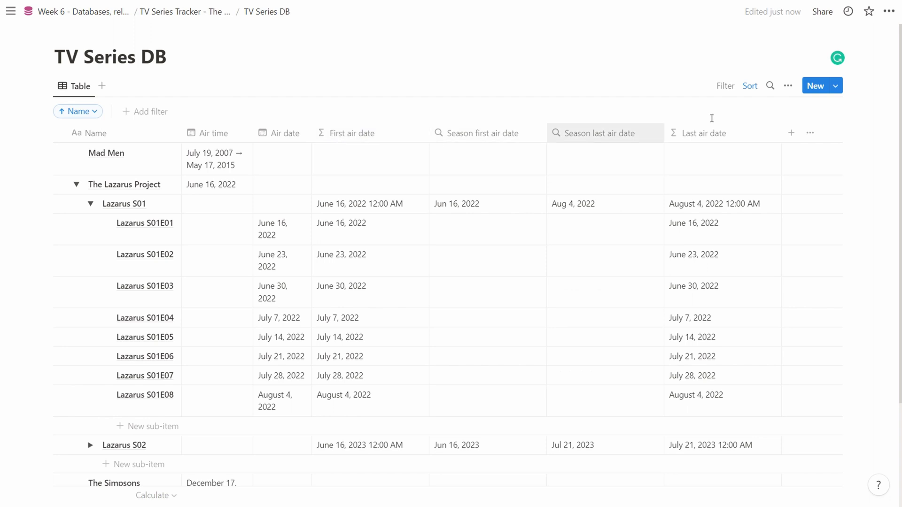
drag(720, 134, 376, 134)
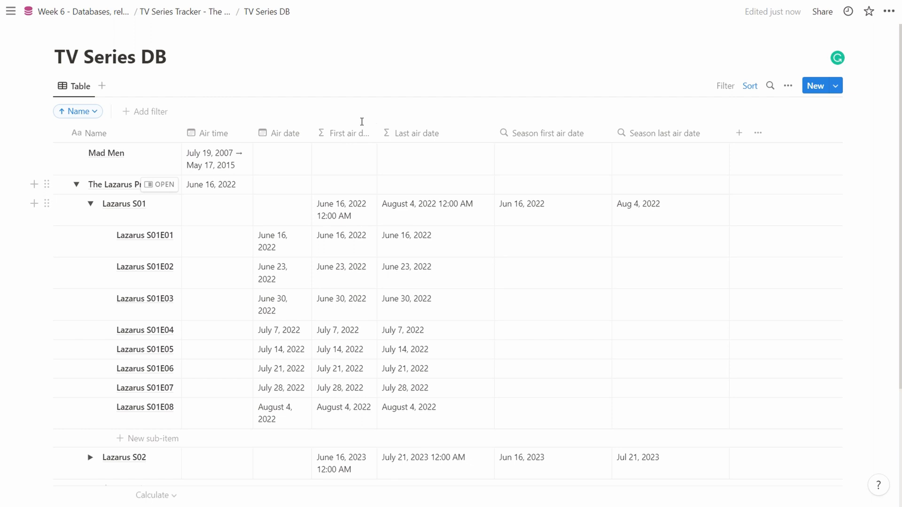
Turn off wrapping for all columns in the table view's layout options
click(353, 134)
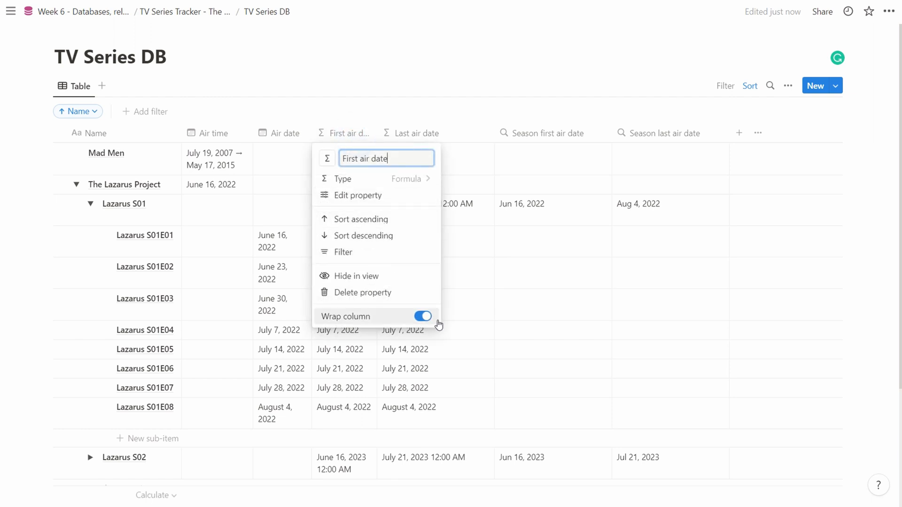
click(418, 95)
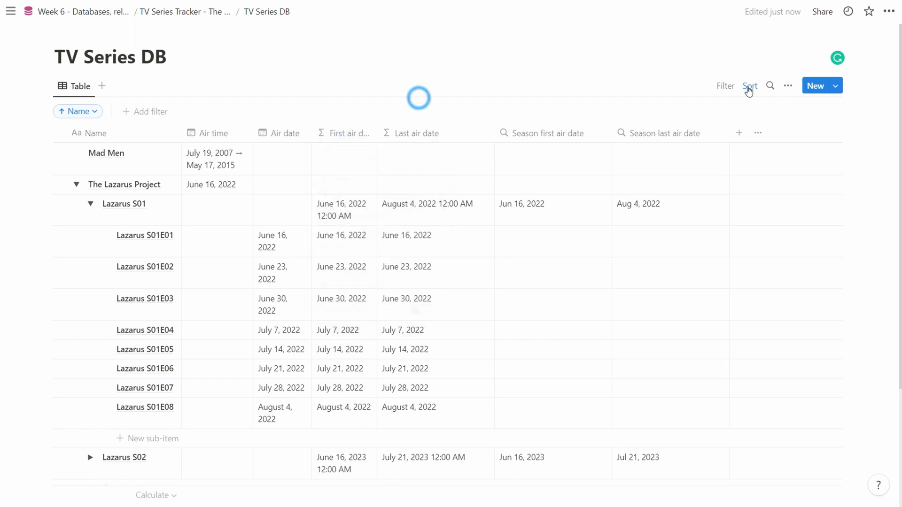
click(783, 87)
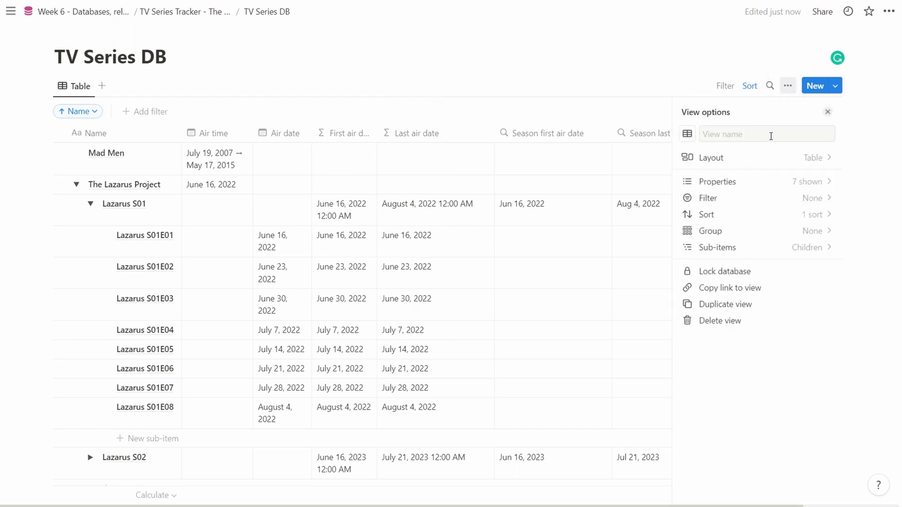
click(770, 159)
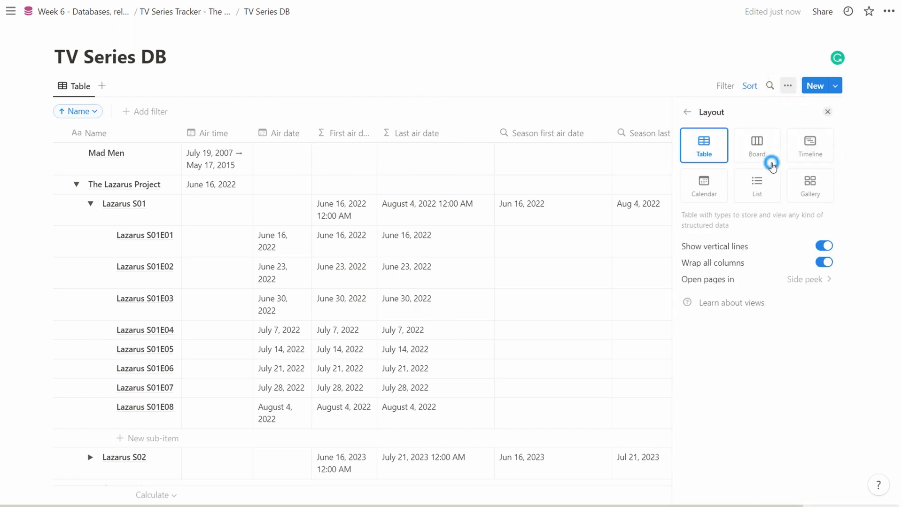
click(824, 263)
click(576, 71)
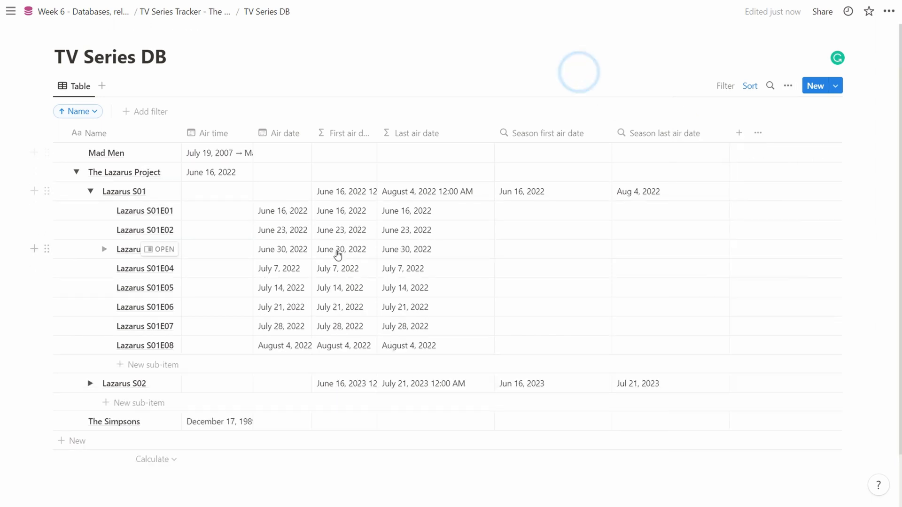
Narrow the Last air date column and slightly widen First air date so its full heading fits
drag(494, 131, 449, 133)
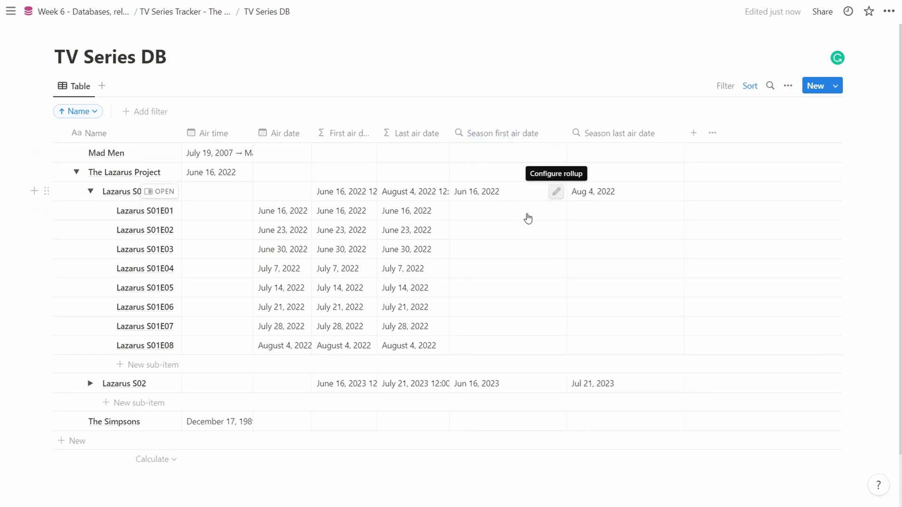
drag(446, 127, 445, 126)
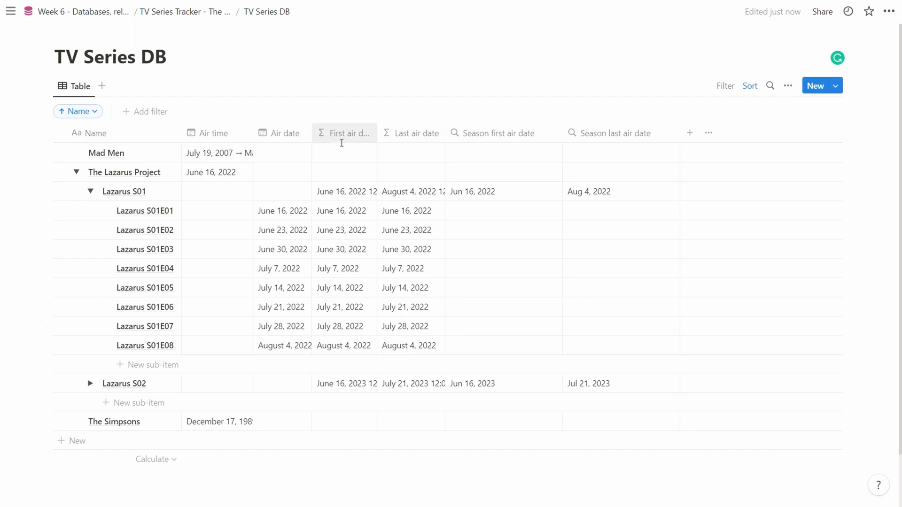
drag(376, 133, 382, 132)
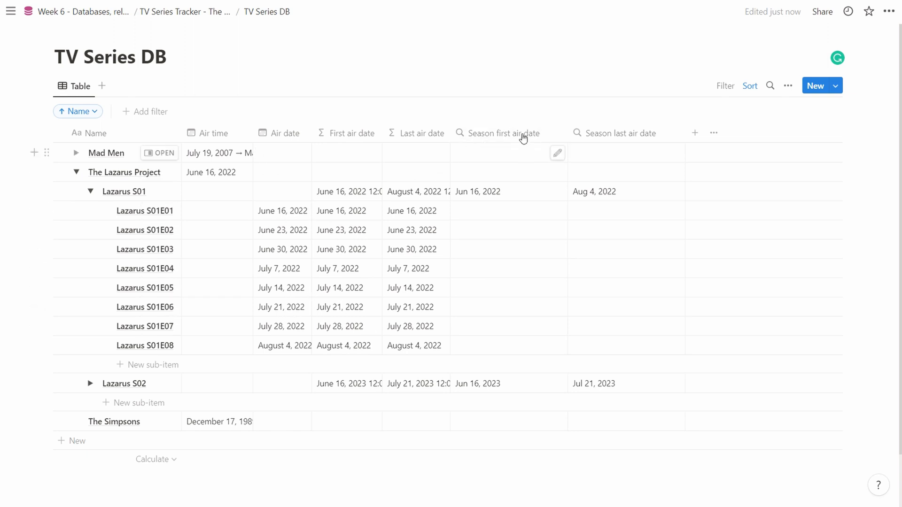
Rename the Season first air date rollup property to "Children first air date"
click(493, 137)
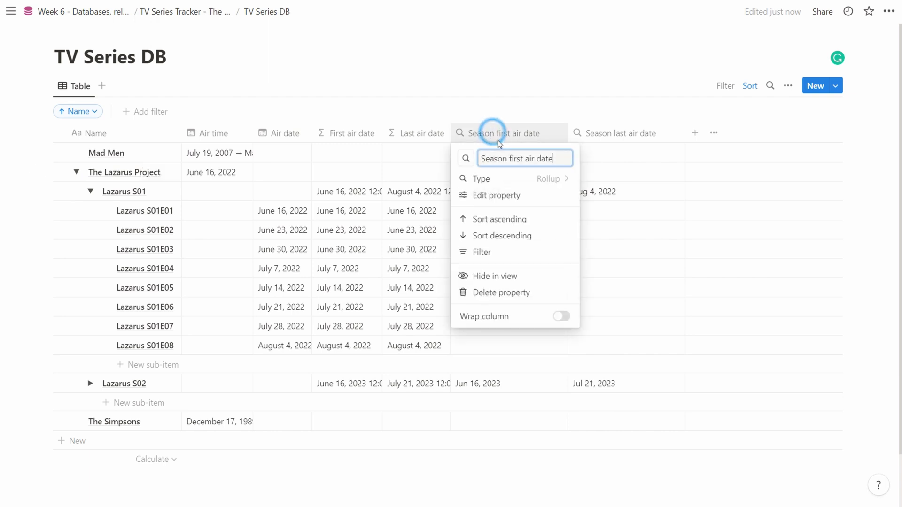
click(528, 159)
key(Home)
key(ctrl+shift+Right)
text(Ch)
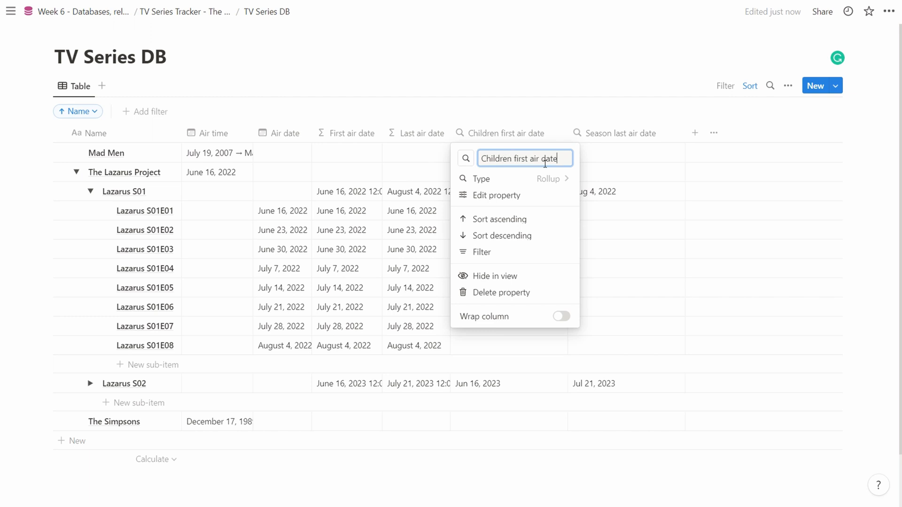
Rename the Season last air date rollup property to "Children last air date"
click(607, 134)
click(608, 135)
key(Home)
text(Children)
key(ctrl+shift+Right)
key(BackSpace)
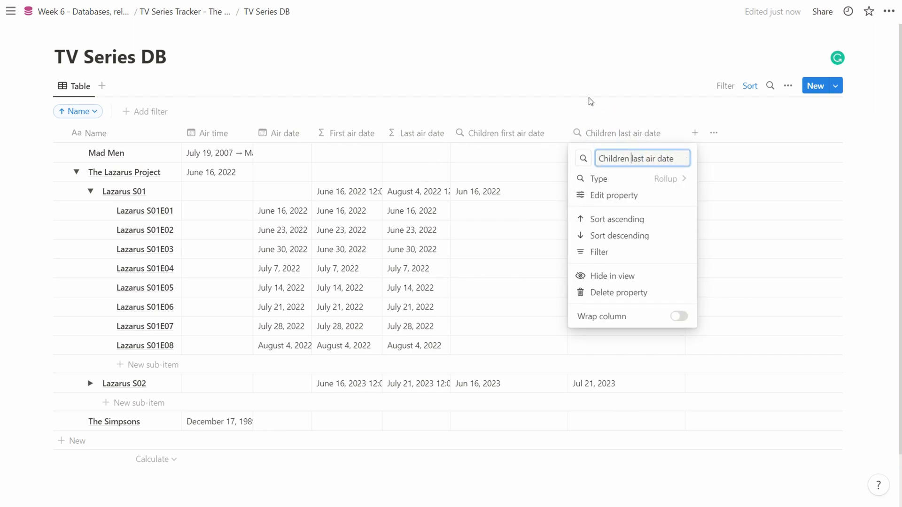
click(591, 101)
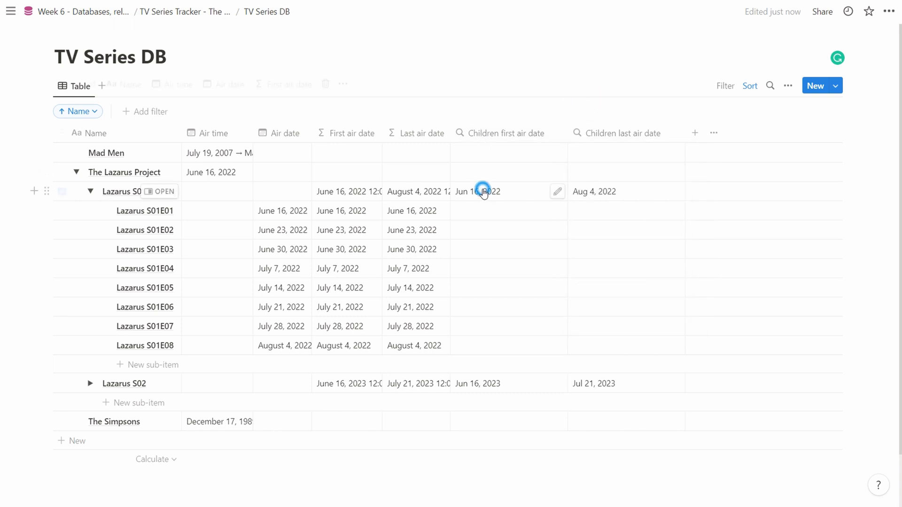
Set the Children first air date rollup to calculate the earliest date of the First air date property
click(563, 196)
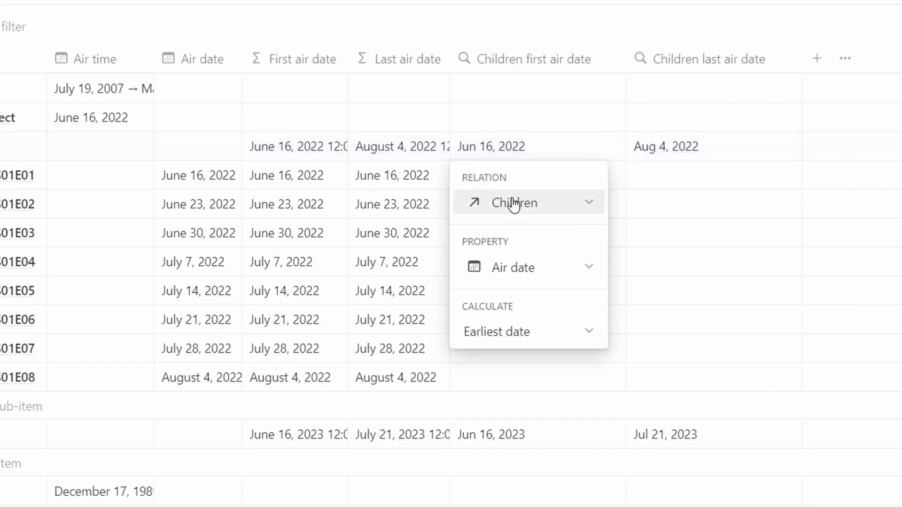
click(506, 267)
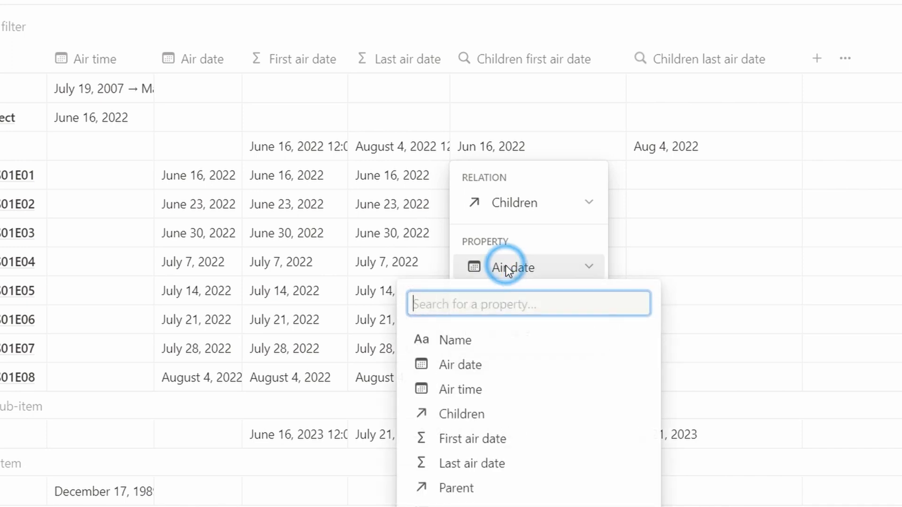
click(525, 438)
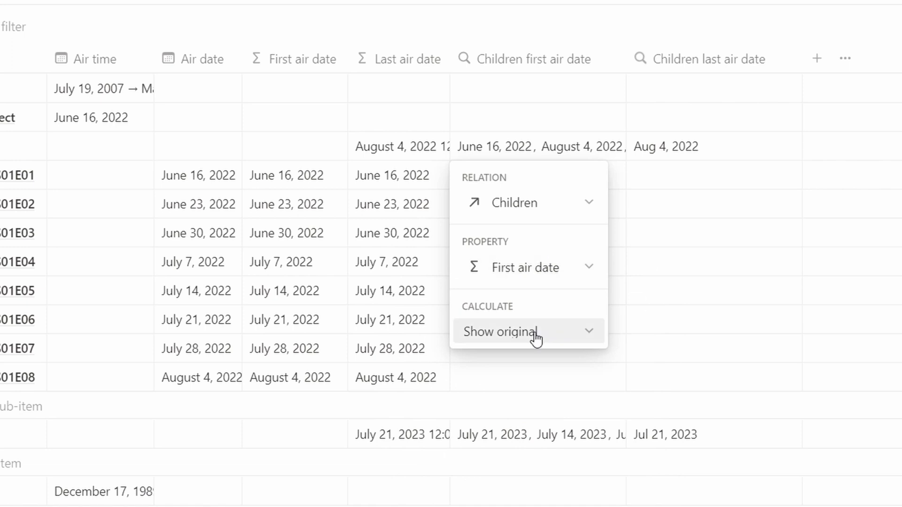
click(536, 334)
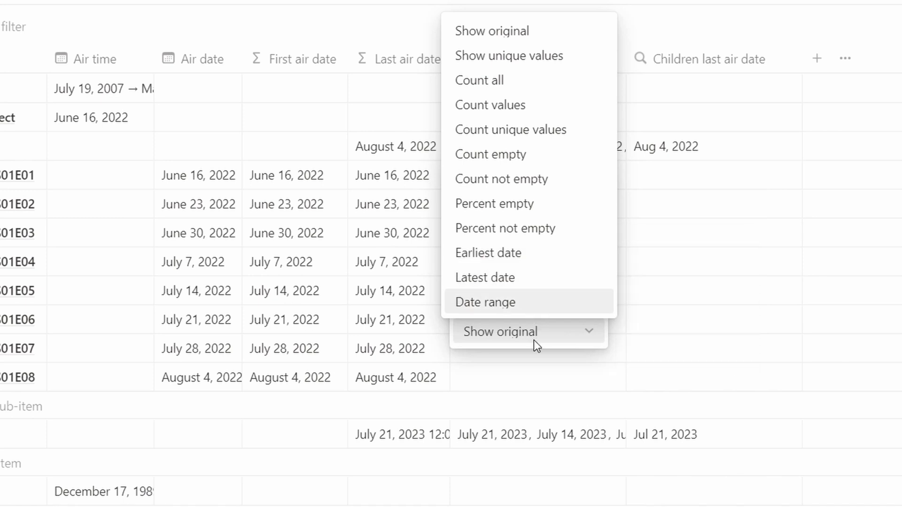
click(517, 254)
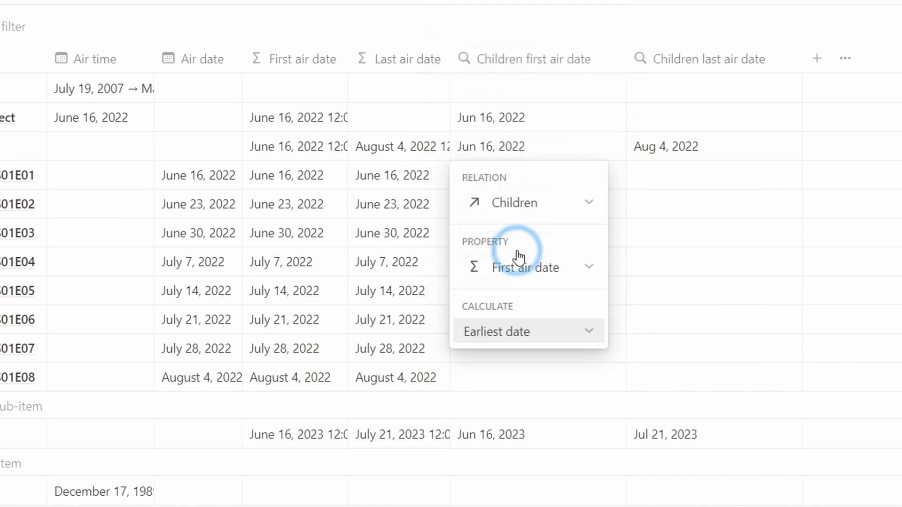
Set the Children last air date rollup to calculate the latest date of the Last air date property
click(659, 150)
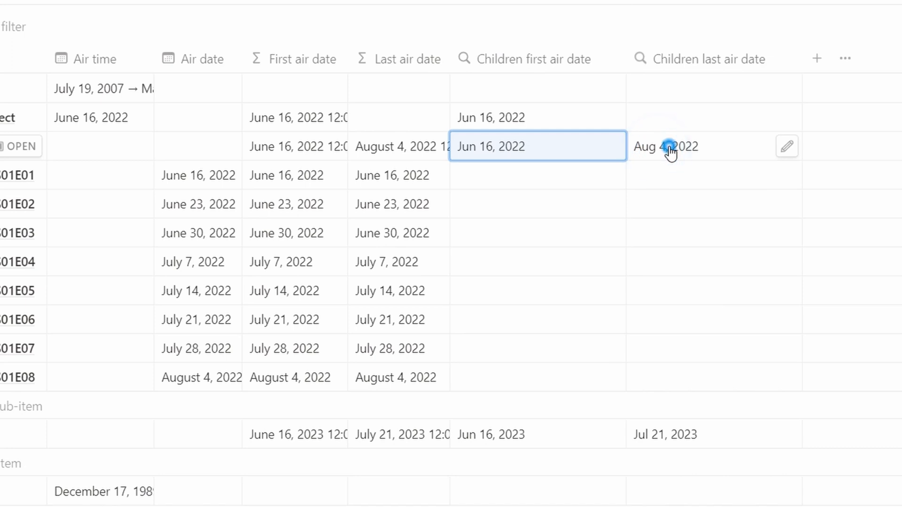
click(781, 147)
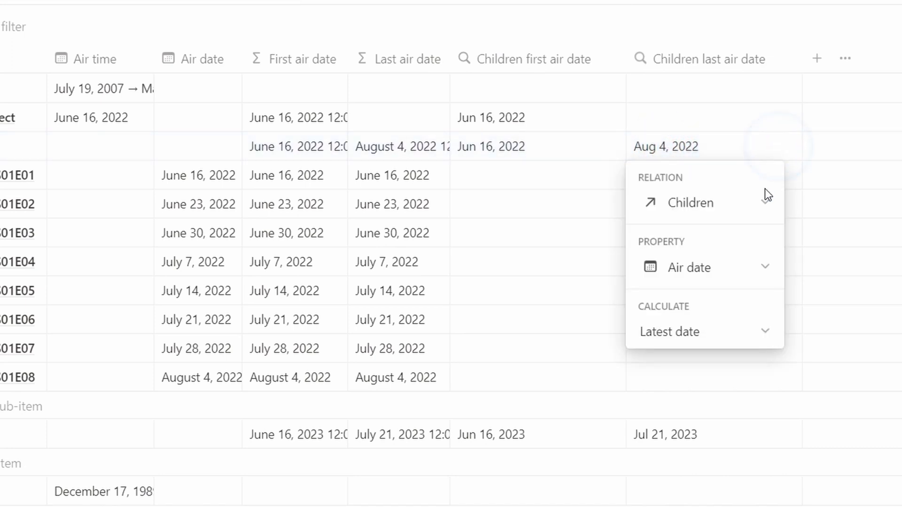
click(736, 275)
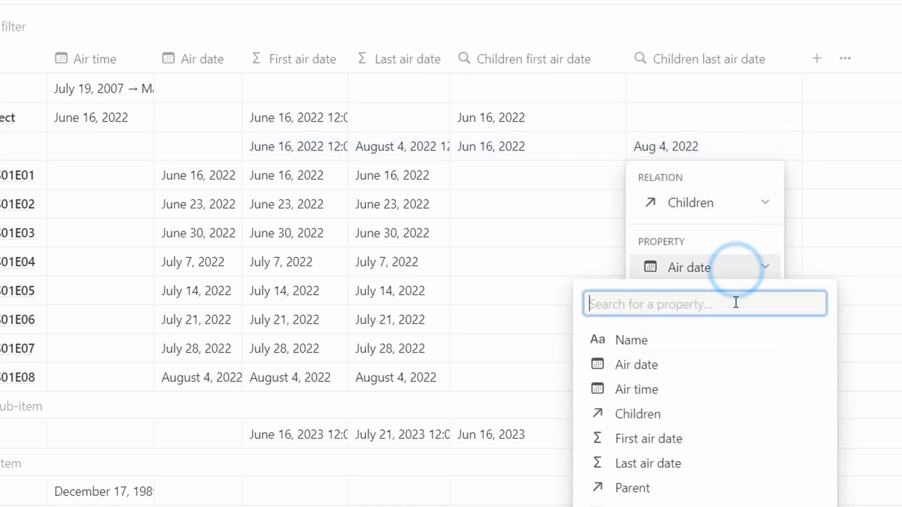
click(676, 465)
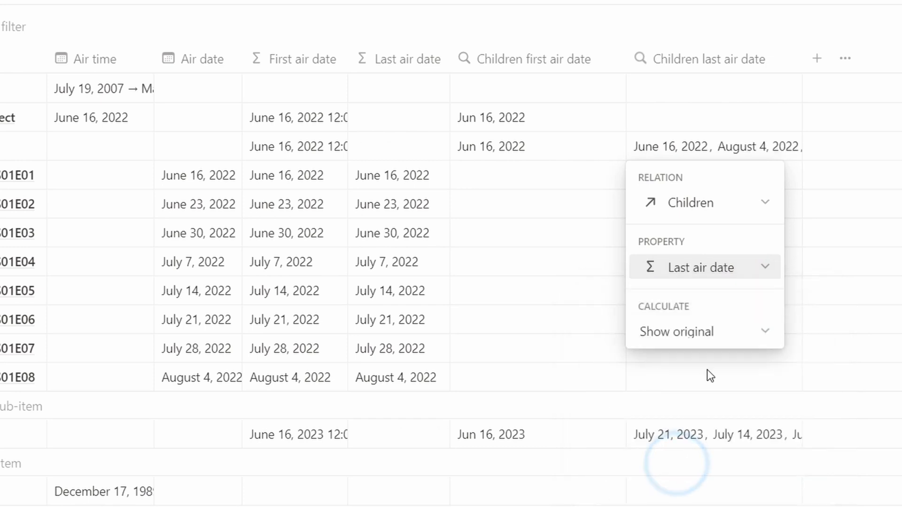
click(696, 333)
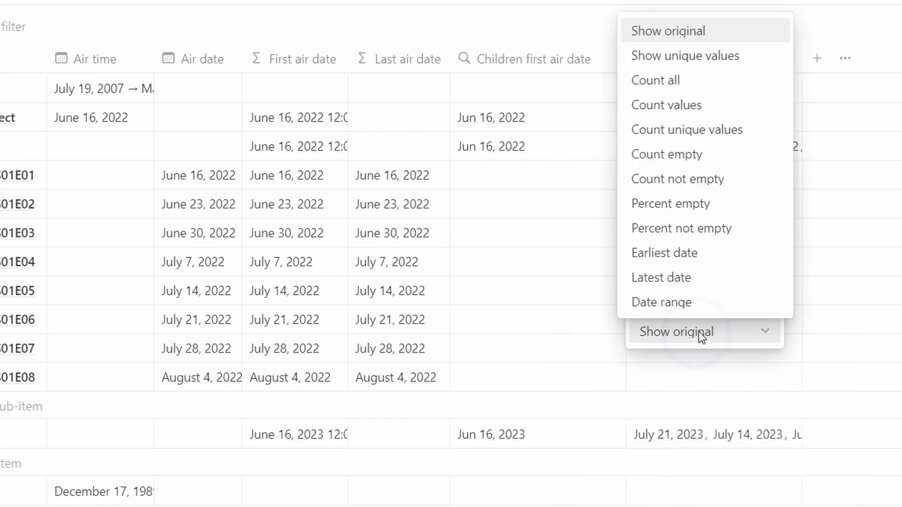
click(697, 281)
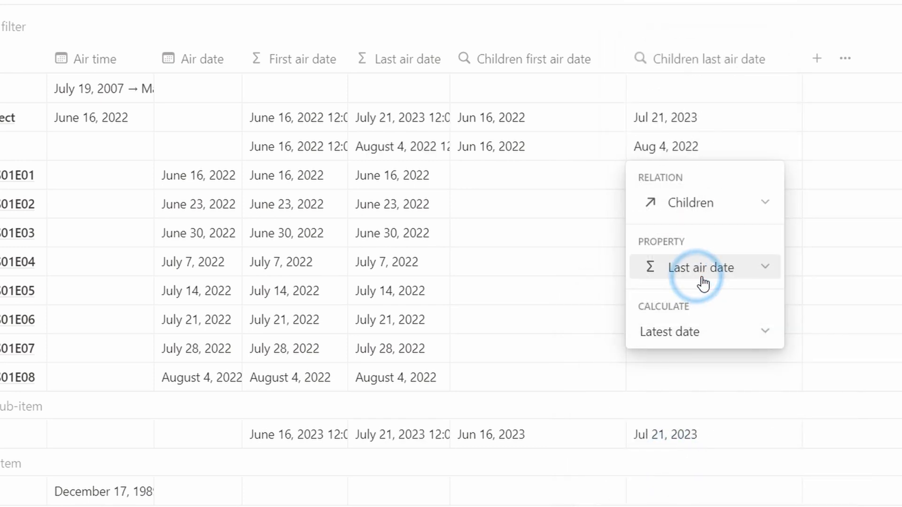
click(852, 135)
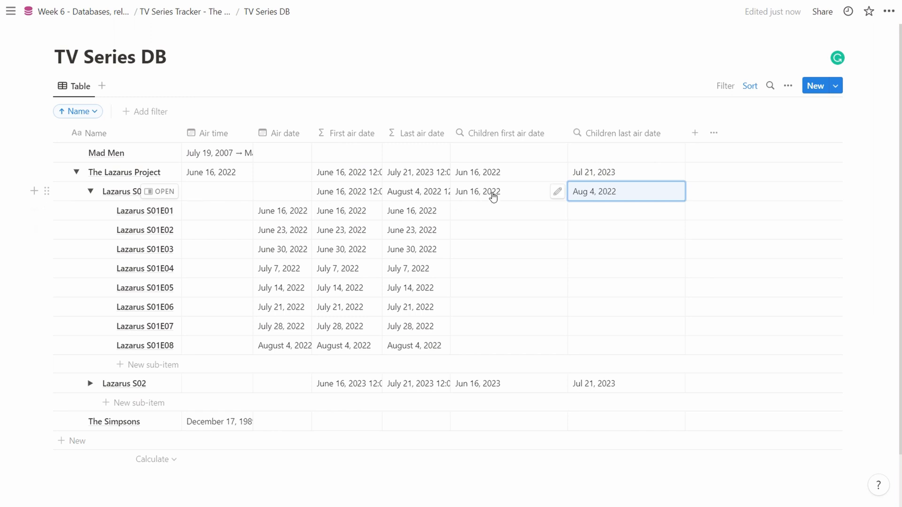
Collapse the Lazarus S01 season and go back to the "TV Series Tracker - The Notion way" page
click(765, 216)
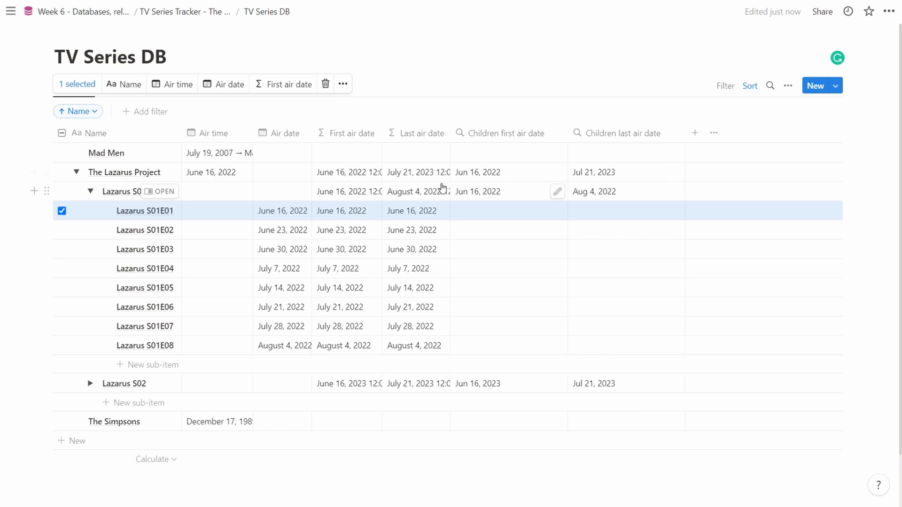
click(89, 192)
click(464, 368)
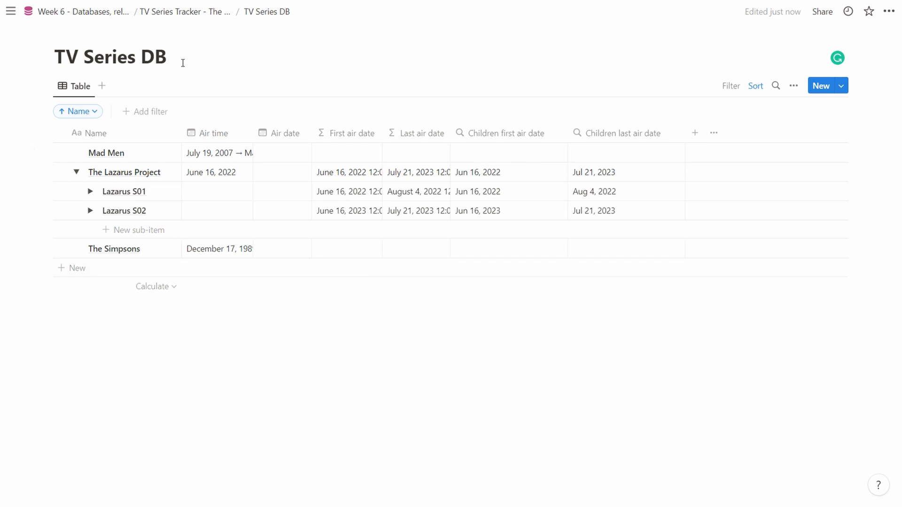
click(122, 311)
click(225, 13)
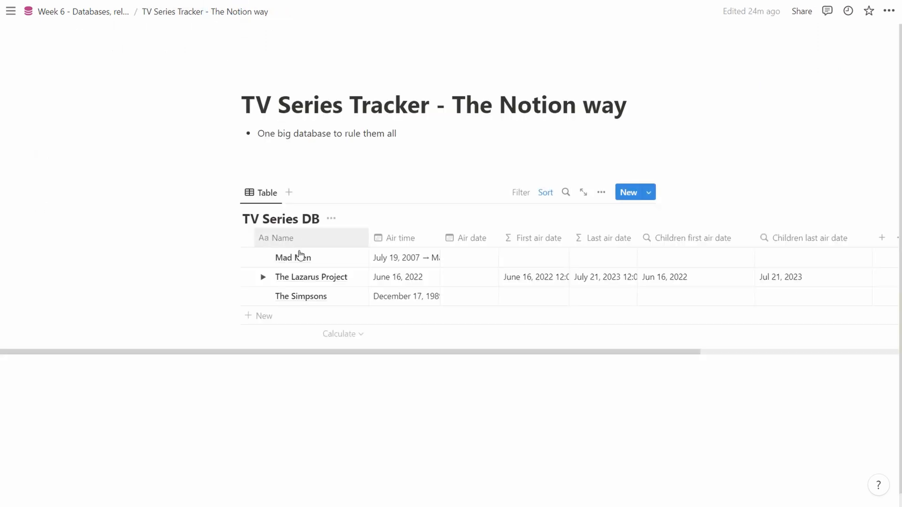
Insert a timeline view above the table, using TV Series DB as its source and a new empty view
click(281, 164)
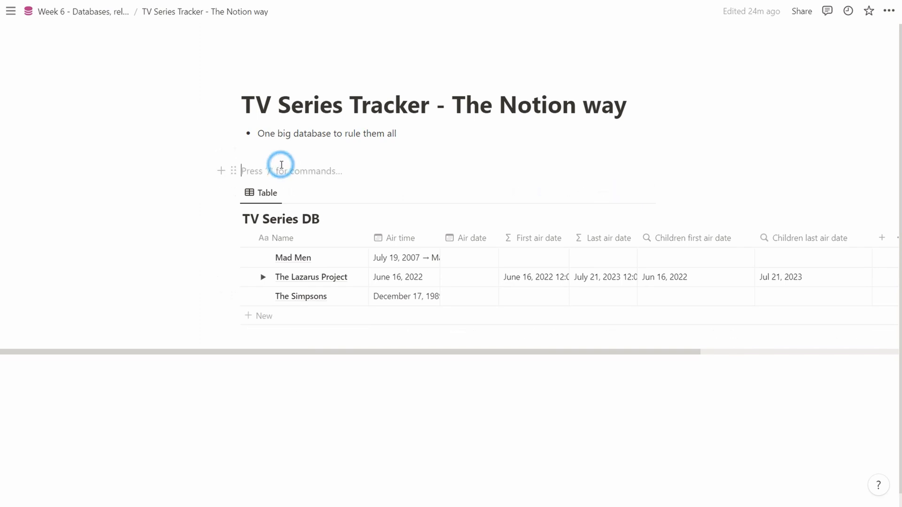
key(Return)
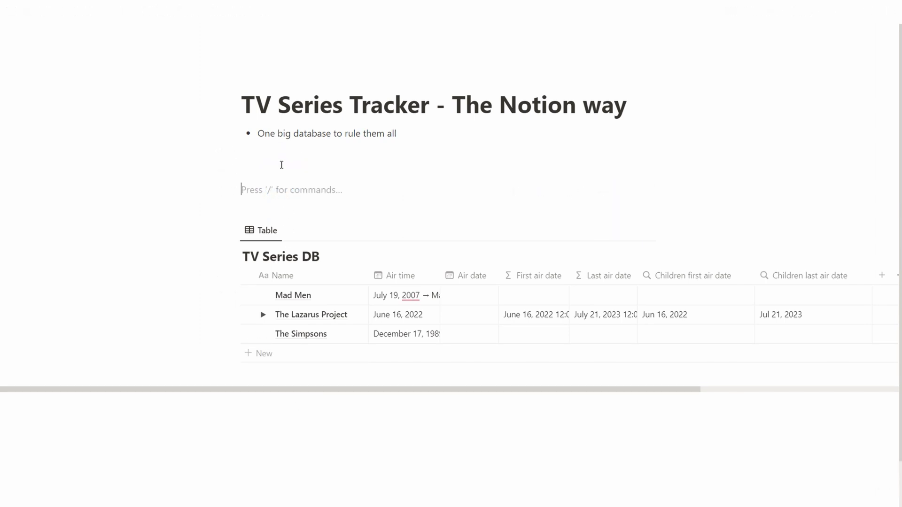
text(/view)
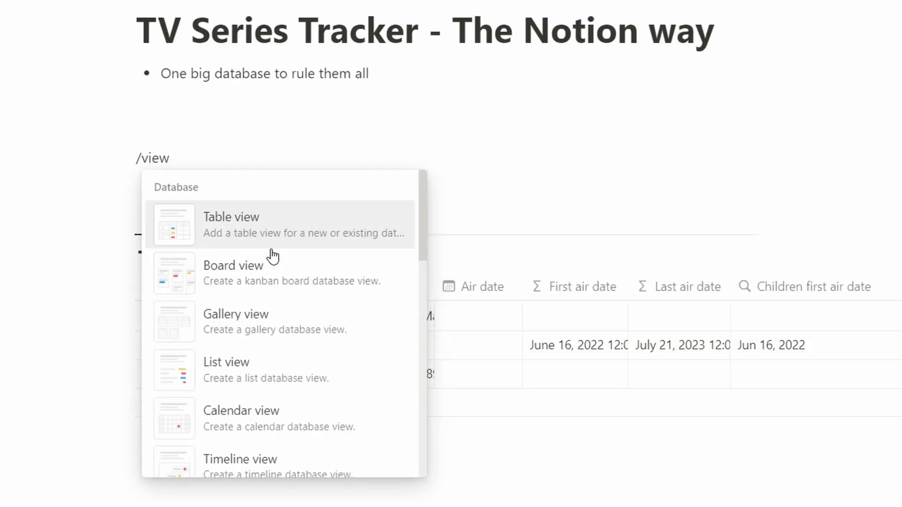
scroll(272, 256, down, 3)
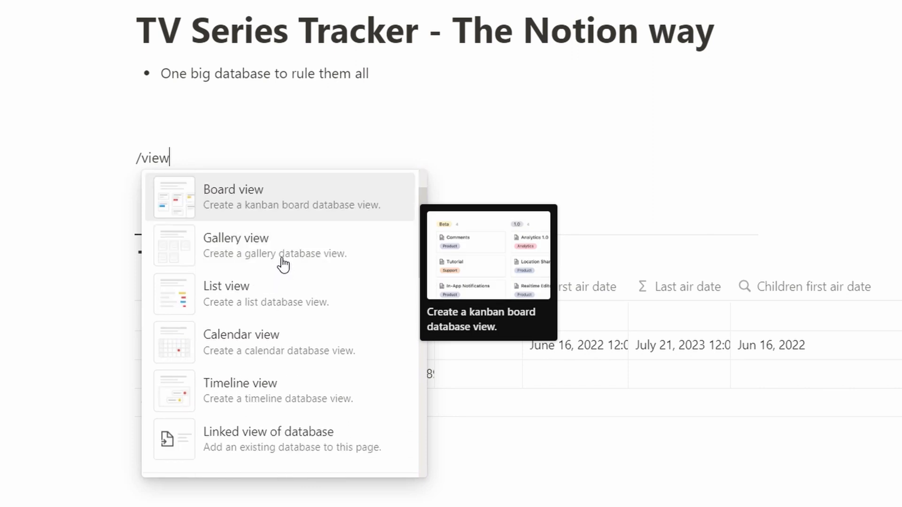
click(286, 324)
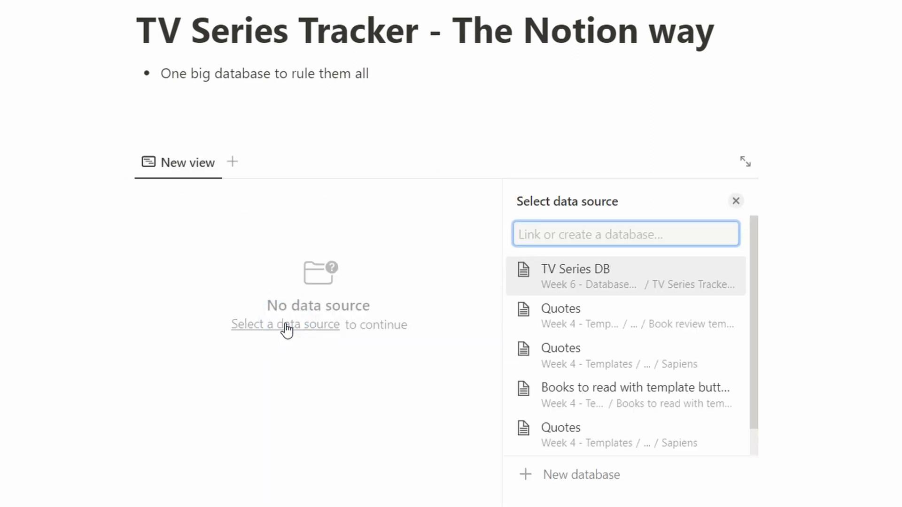
click(587, 285)
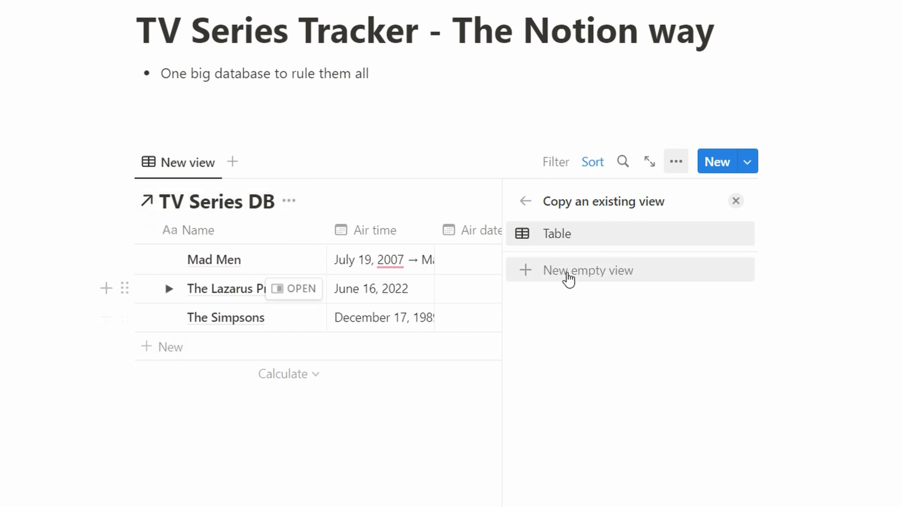
click(568, 271)
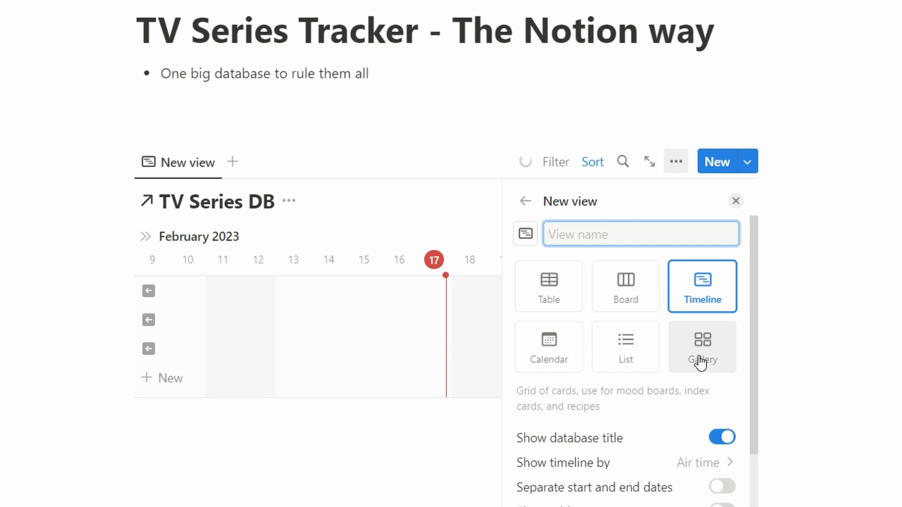
Hide the timeline's database title and enable separate dates, with First air date as start and Last air date as end
scroll(699, 362, down, 2)
click(730, 371)
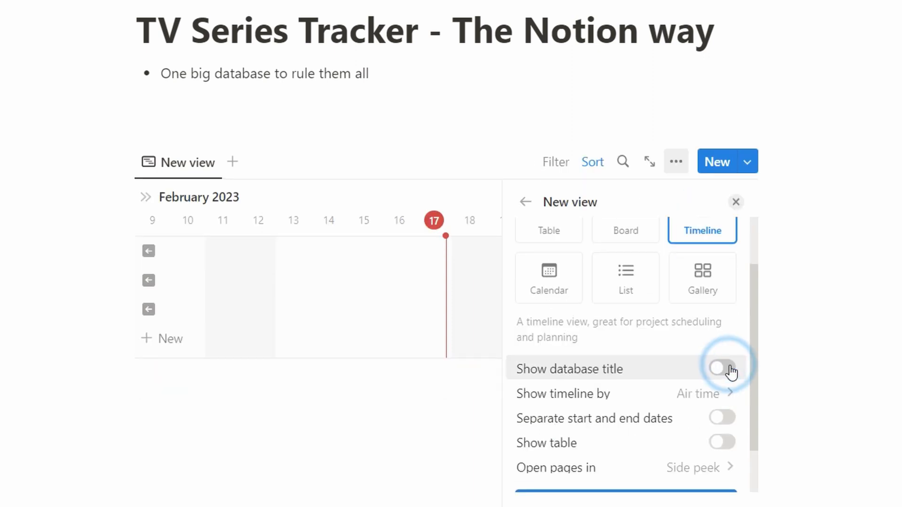
scroll(684, 395, down, 2)
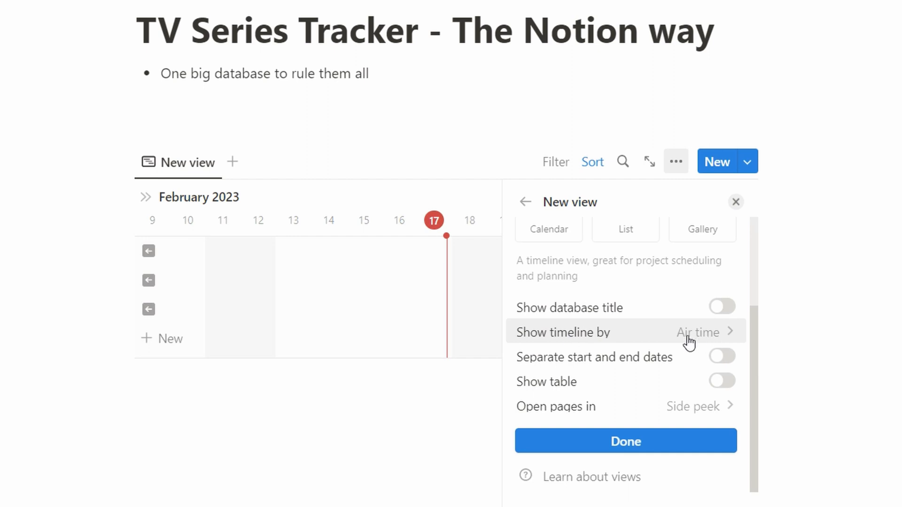
click(707, 333)
click(620, 338)
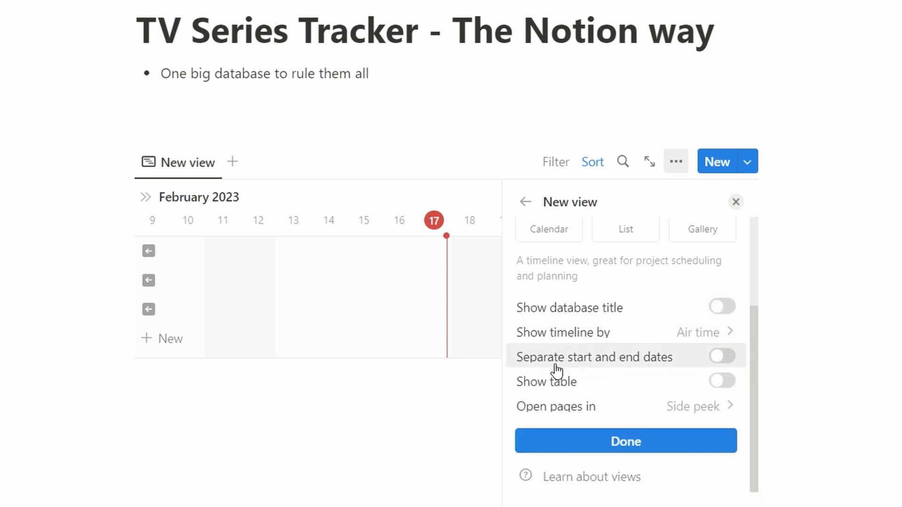
click(723, 358)
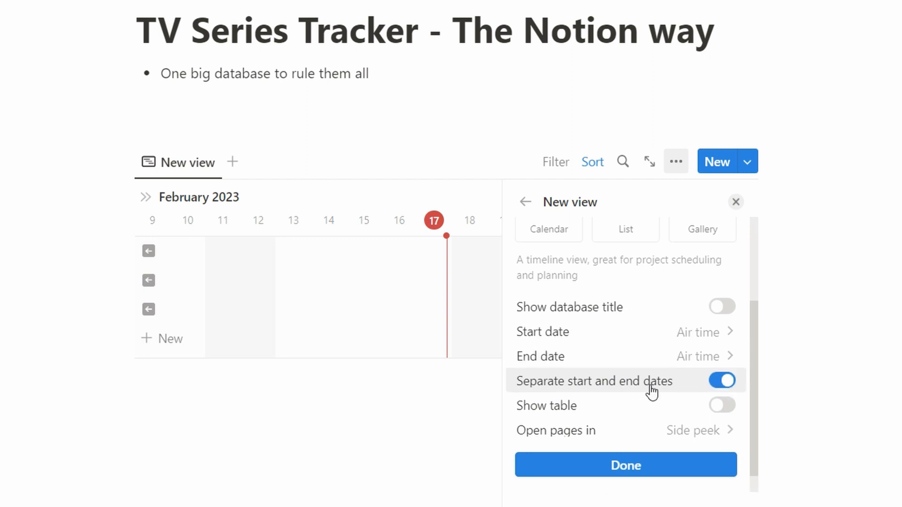
click(698, 335)
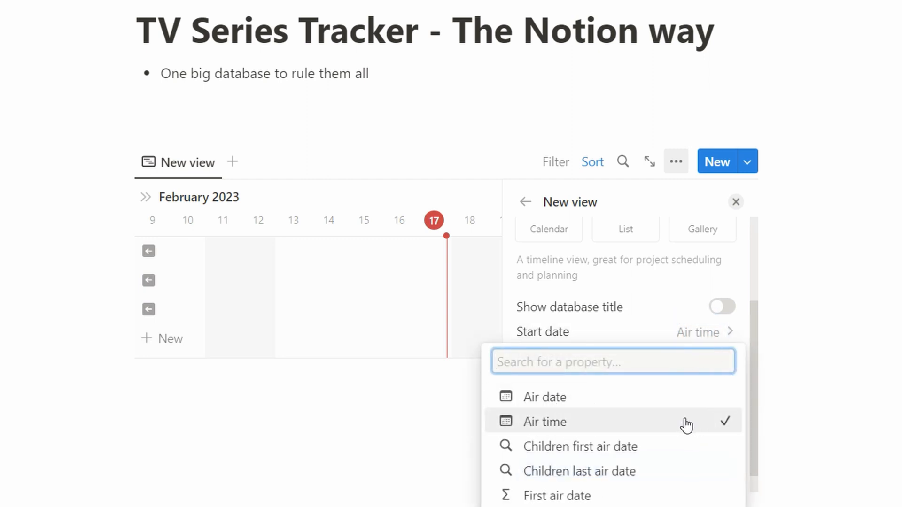
click(527, 498)
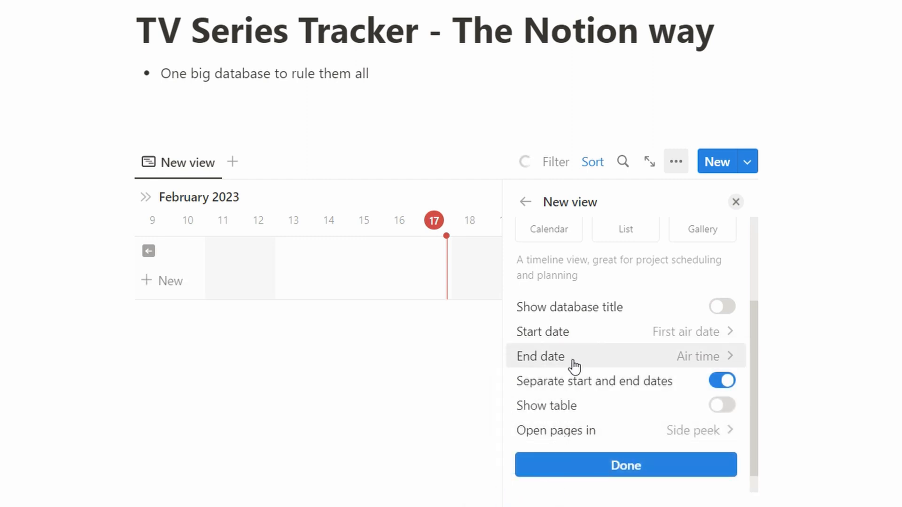
click(715, 357)
click(606, 506)
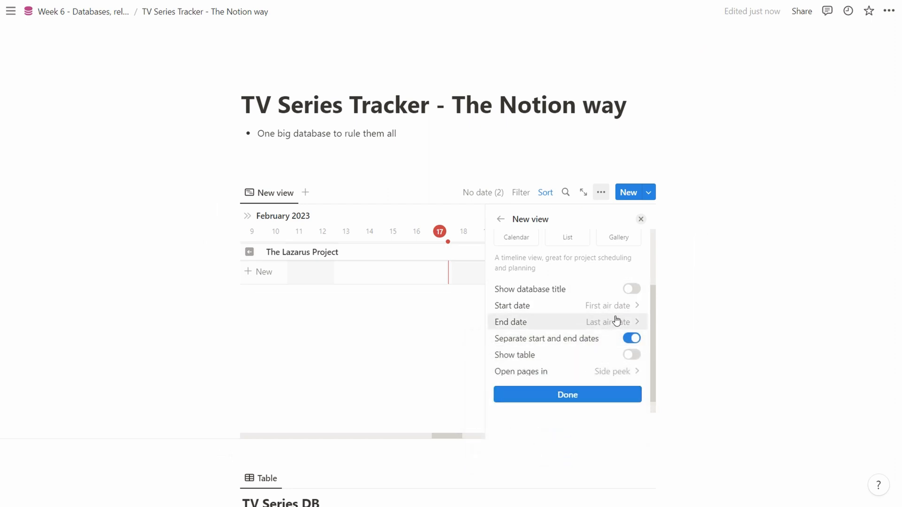
Show the table beside the timeline, make pages open in Center peek, and finish the view setup
scroll(592, 312, down, 1)
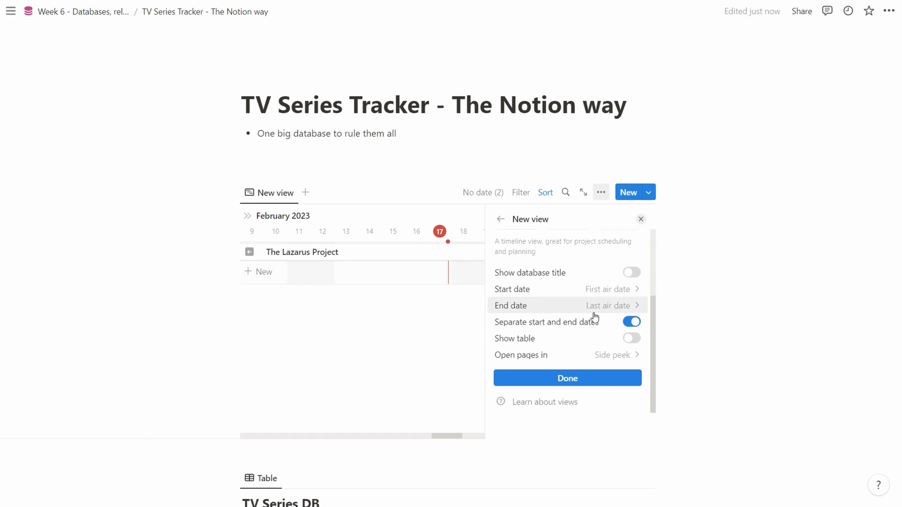
click(625, 340)
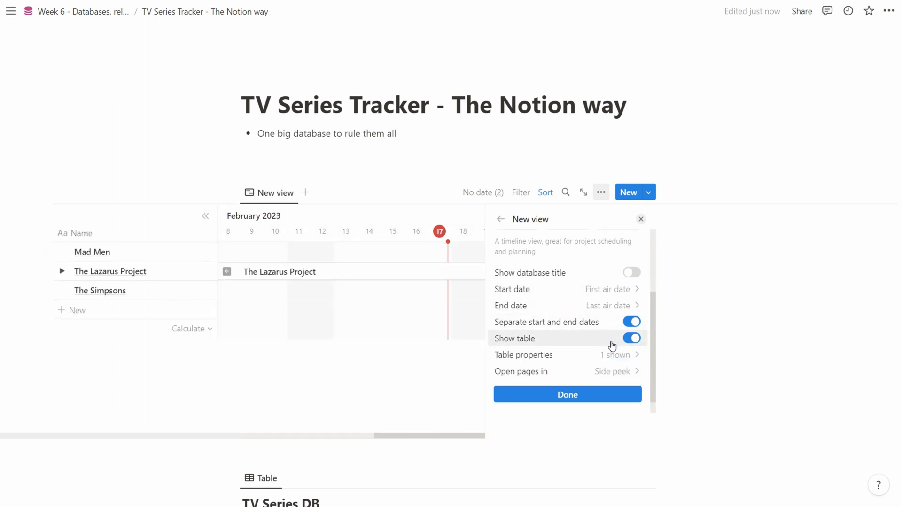
scroll(611, 346, down, 1)
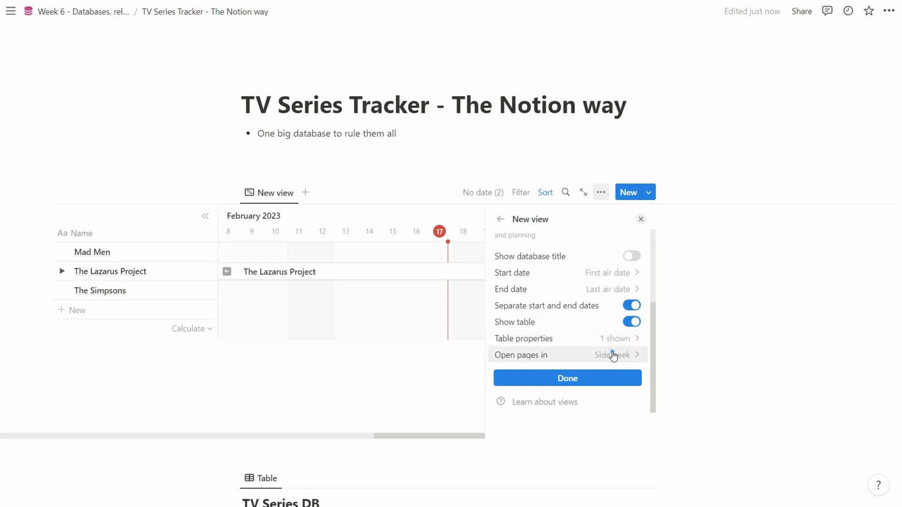
click(613, 356)
click(606, 439)
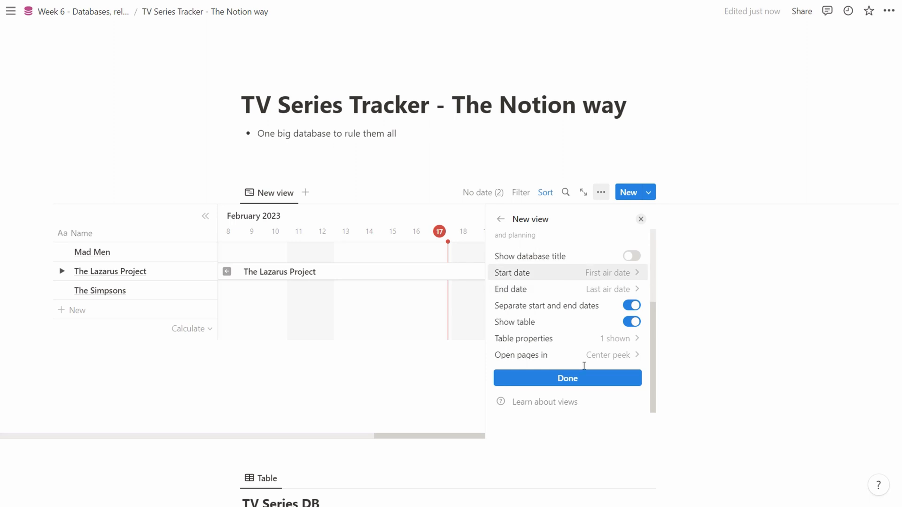
click(588, 378)
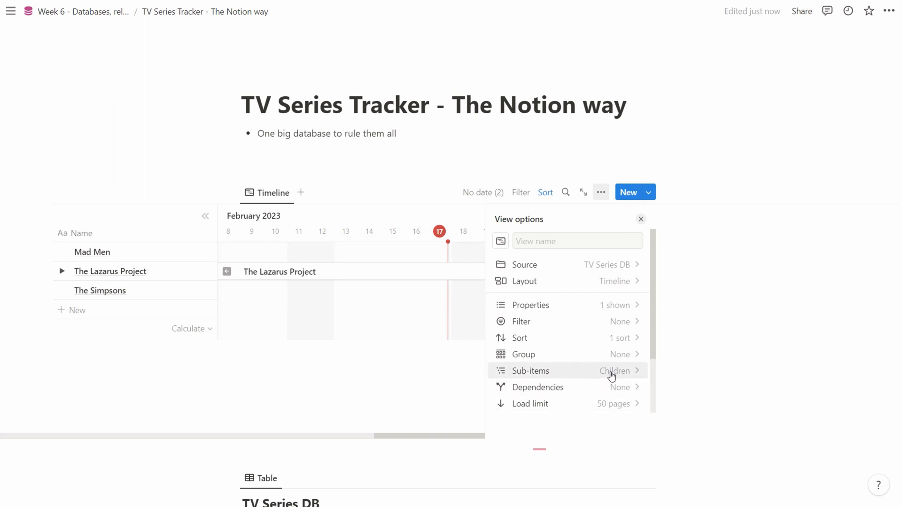
click(640, 219)
scroll(554, 314, down, 3)
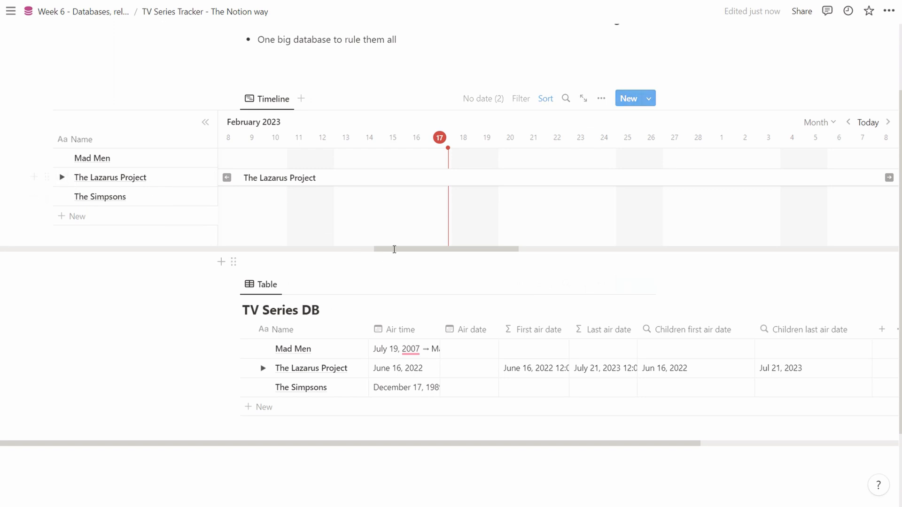
Set the timeline scale to Year and examine where The Lazarus Project's bar starts and ends
drag(393, 248, 435, 254)
click(820, 122)
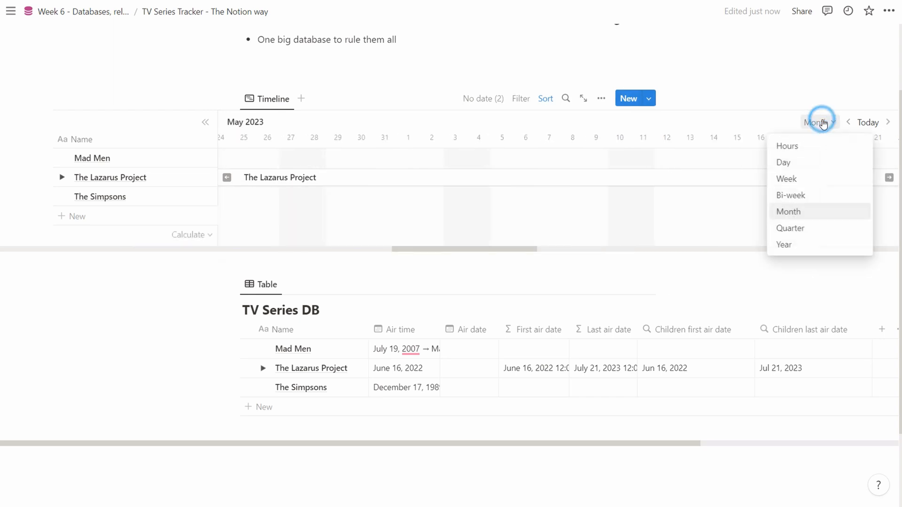
click(811, 244)
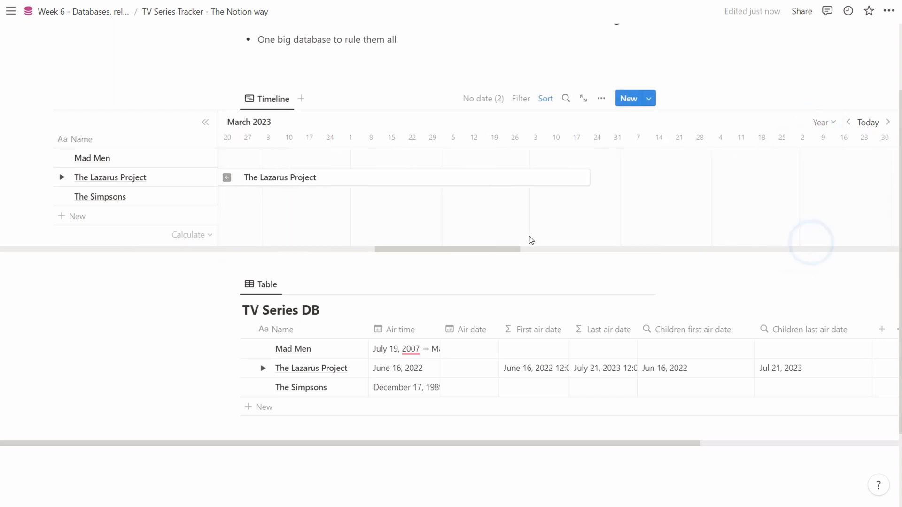
drag(430, 249, 308, 251)
drag(287, 248, 283, 249)
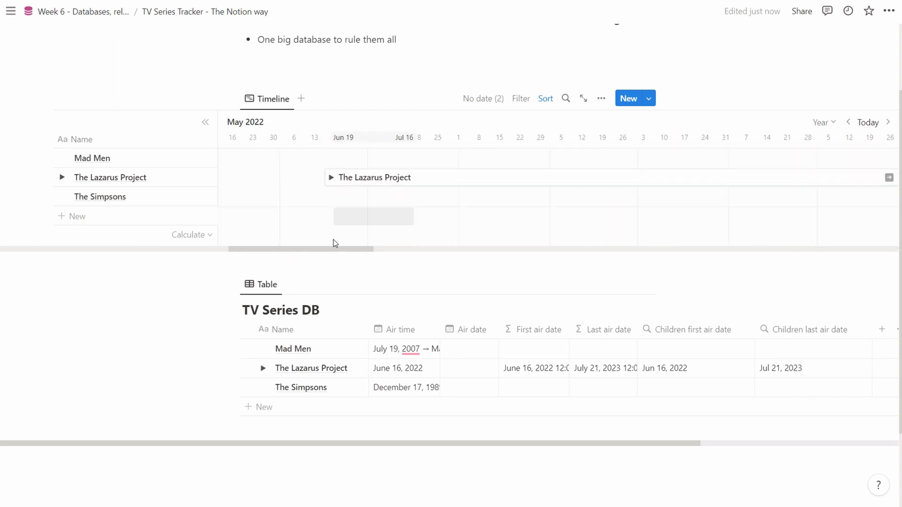
drag(336, 249, 473, 252)
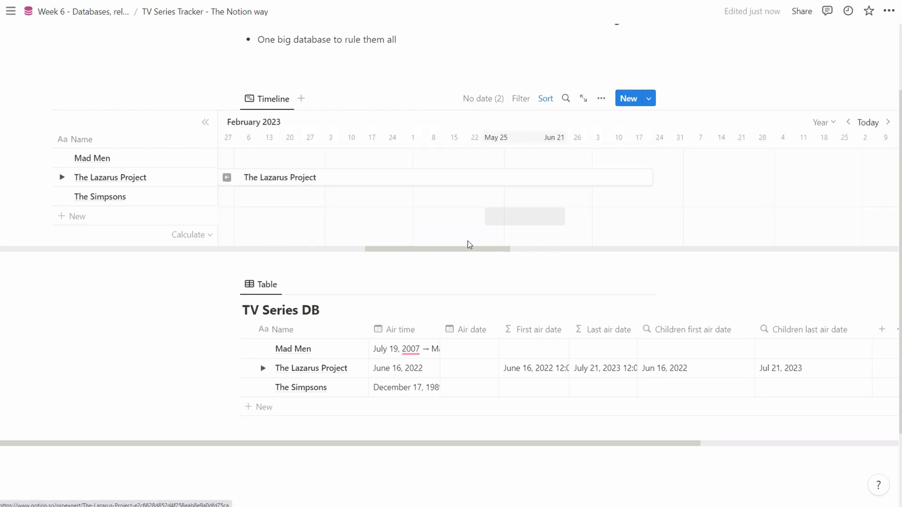
drag(469, 248, 338, 256)
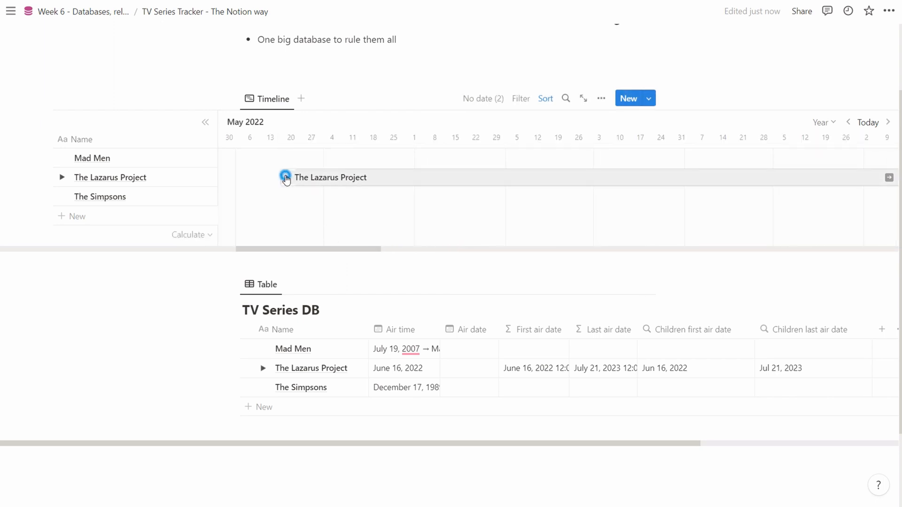
Expand The Lazarus Project and Lazarus S01 in the timeline to examine the first season's episodes, and collapse Lazarus S01 again
click(286, 178)
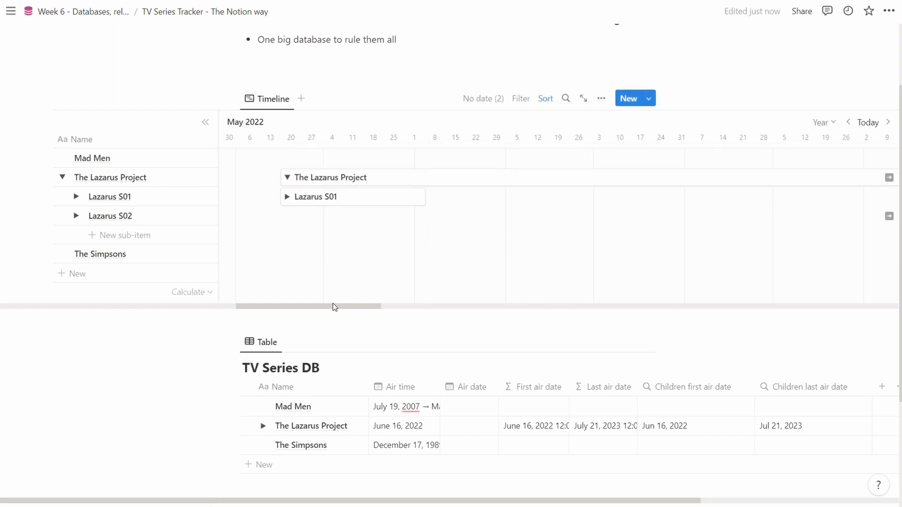
mouse_move(366, 308)
mouse_down()
mouse_move(495, 308)
mouse_move(343, 307)
mouse_up()
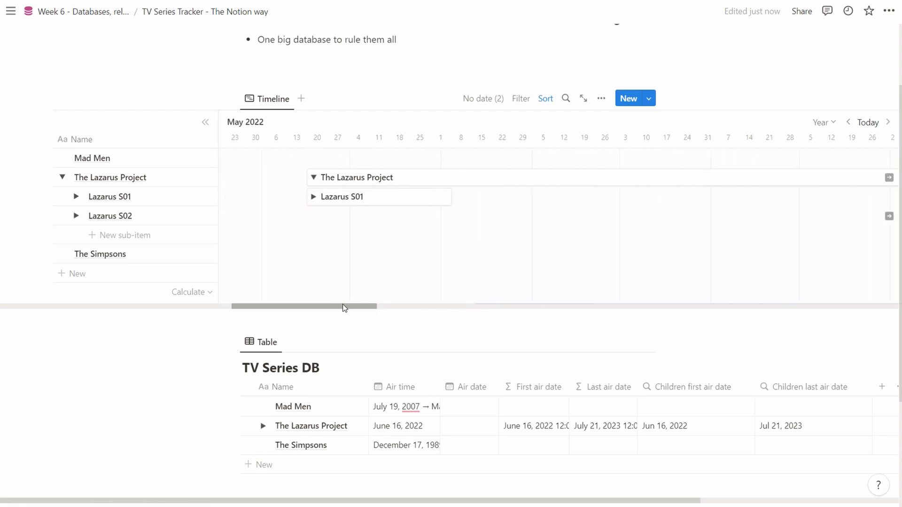
click(313, 197)
scroll(353, 230, down, 1)
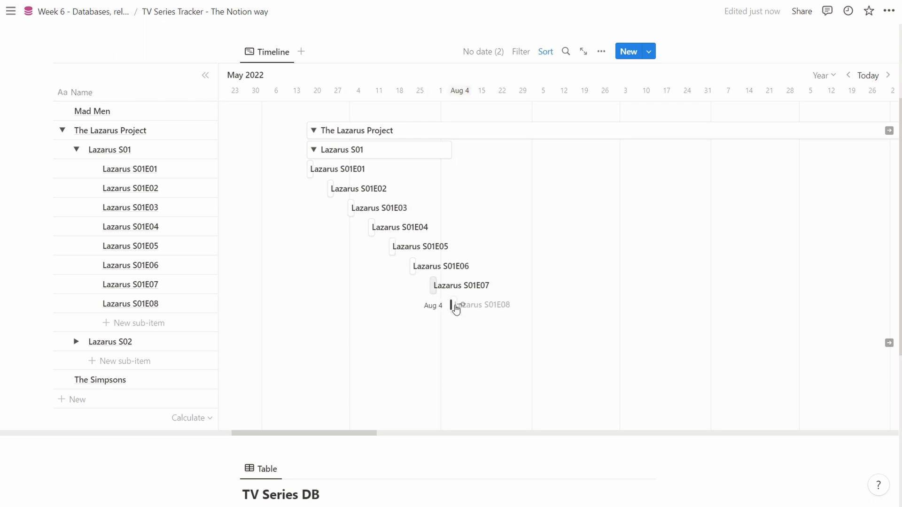
click(313, 152)
Locate Lazarus S02 on the timeline and expand it to examine the order of its episodes
drag(339, 260, 468, 260)
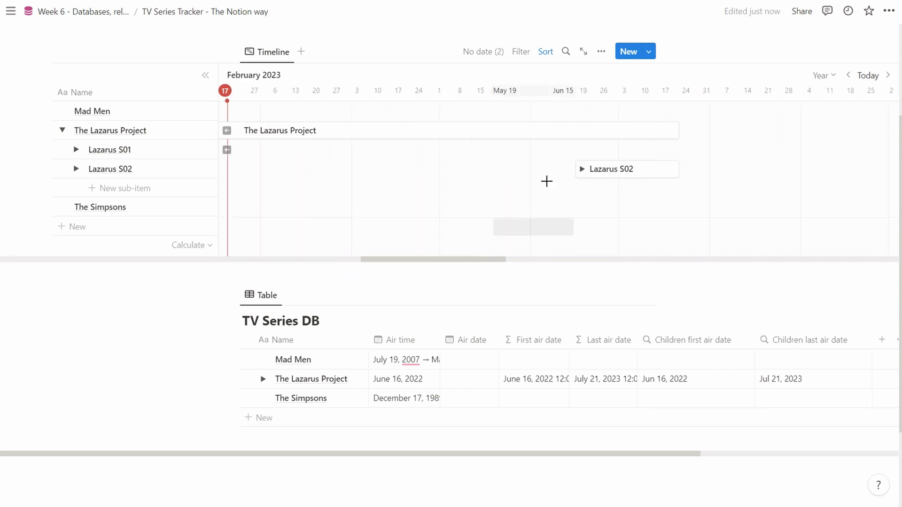
click(226, 151)
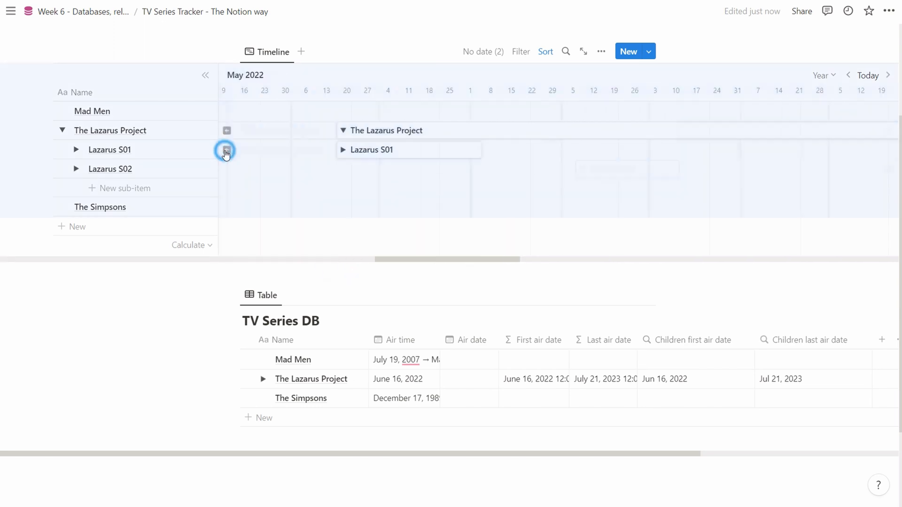
click(888, 170)
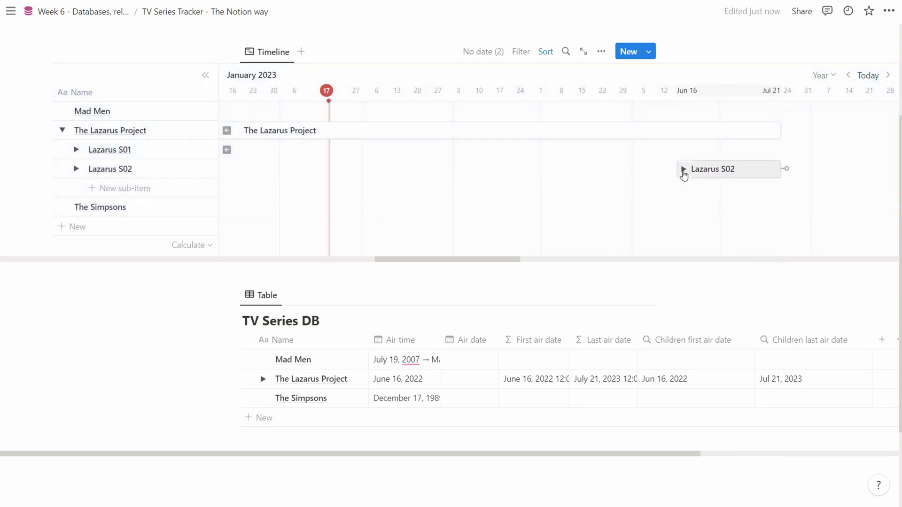
click(683, 169)
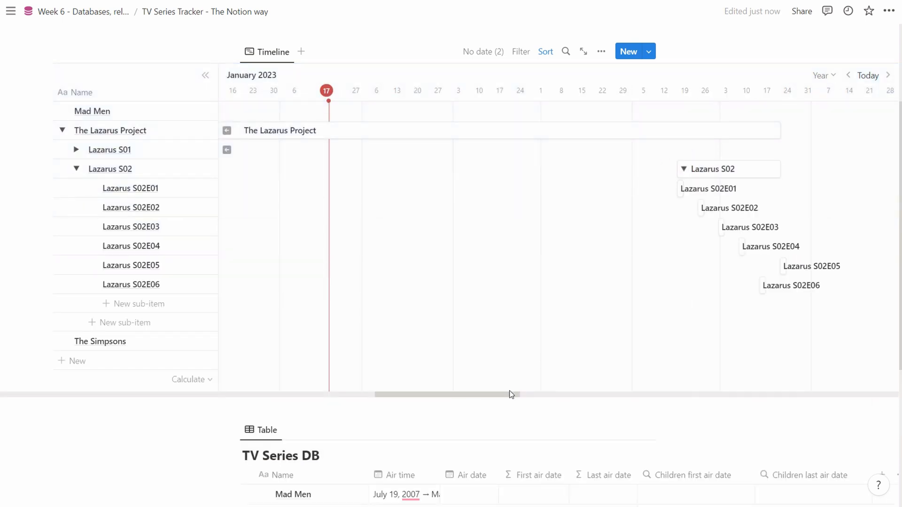
drag(511, 394, 520, 395)
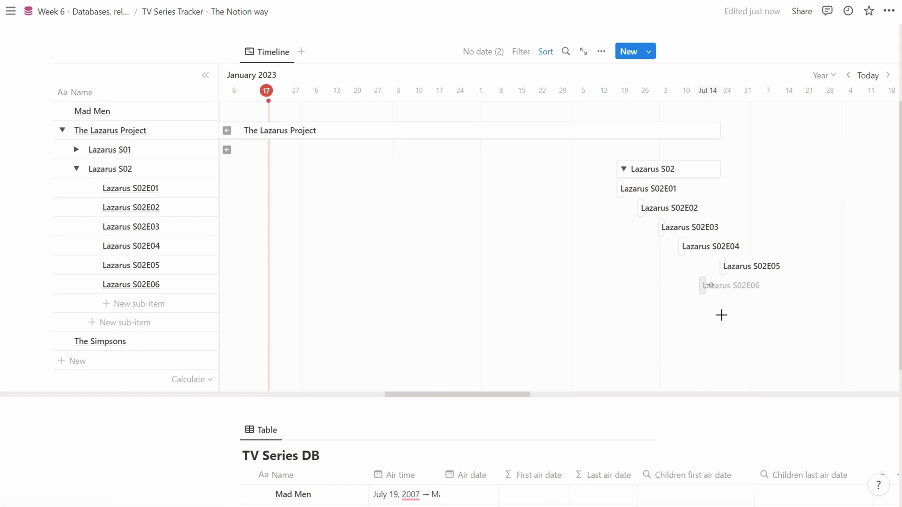
Open Lazarus S02E05 from the timeline and set its Air date to July 14, 2023
click(723, 267)
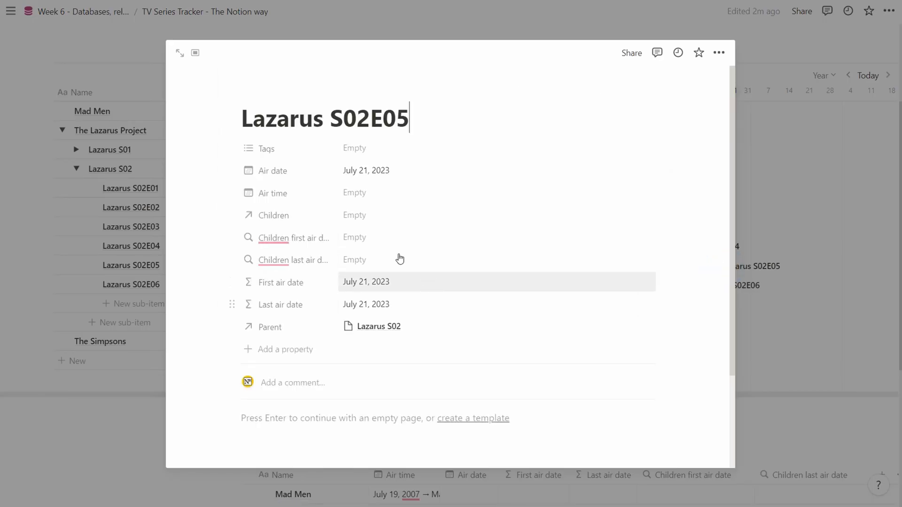
click(400, 173)
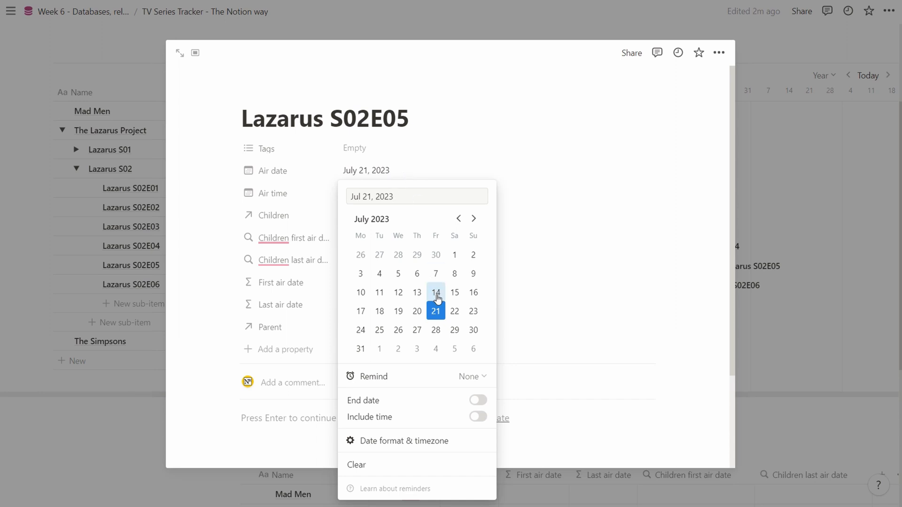
click(436, 331)
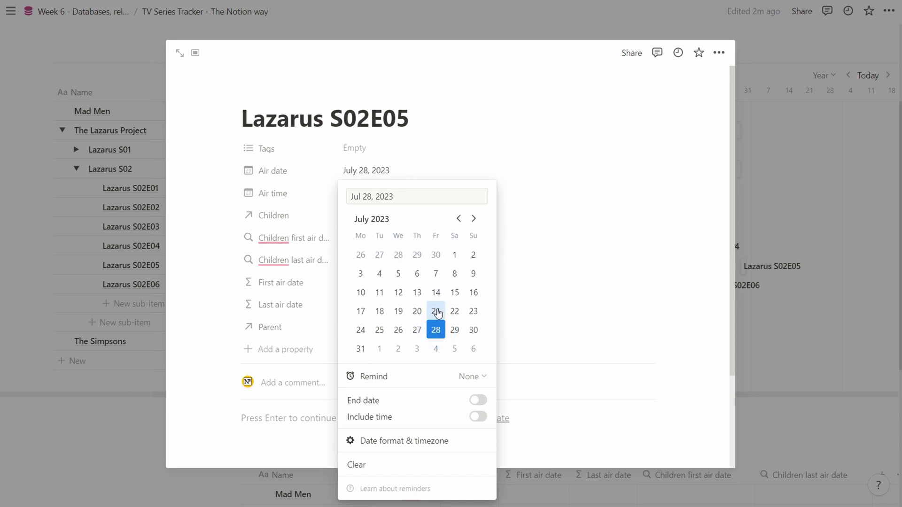
click(436, 311)
click(436, 294)
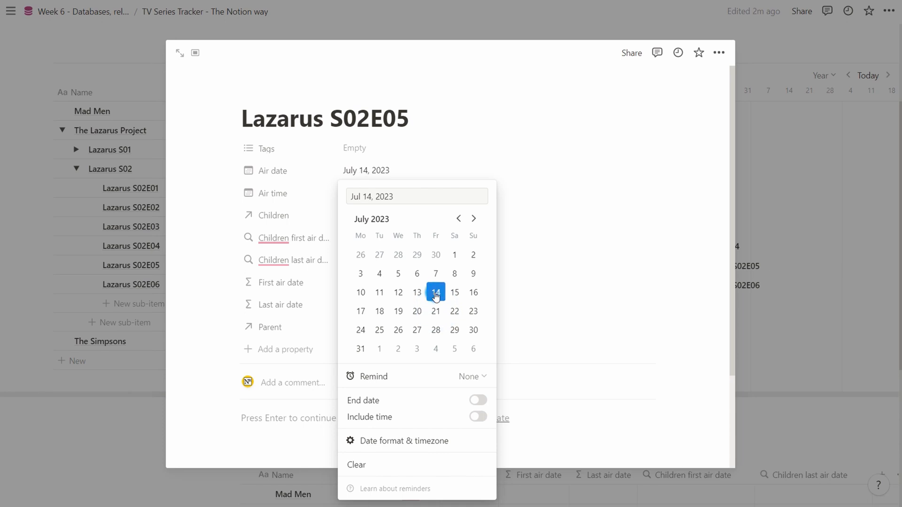
click(792, 194)
Set the Air date of Lazarus S02E06 to July 21, 2023 and close its page
click(788, 263)
click(703, 287)
click(346, 170)
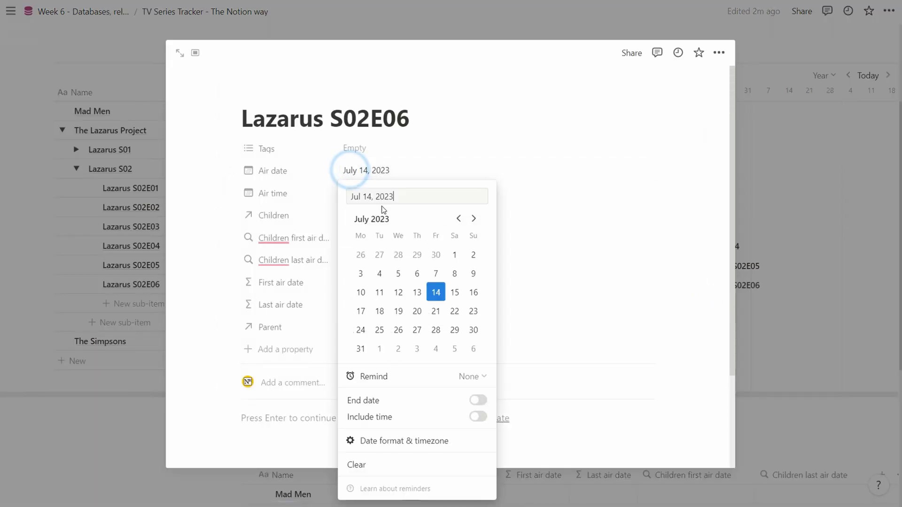
click(435, 311)
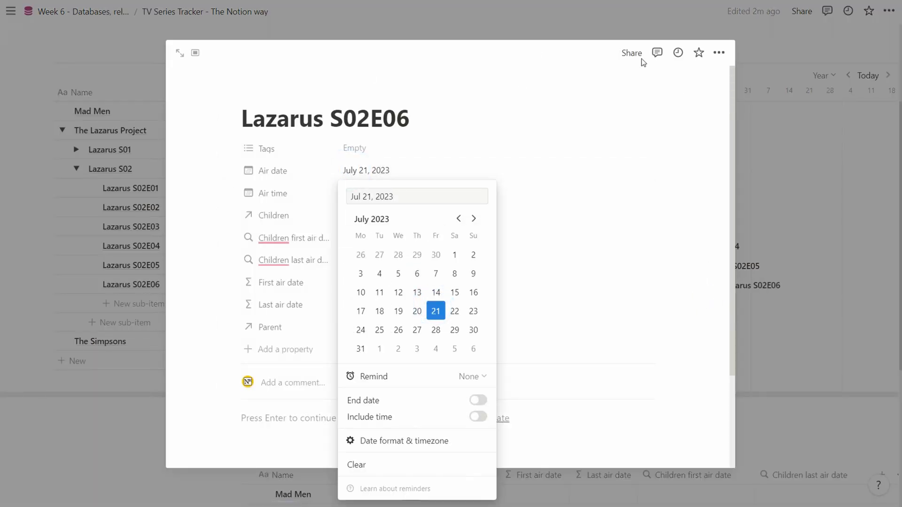
click(802, 216)
click(802, 216)
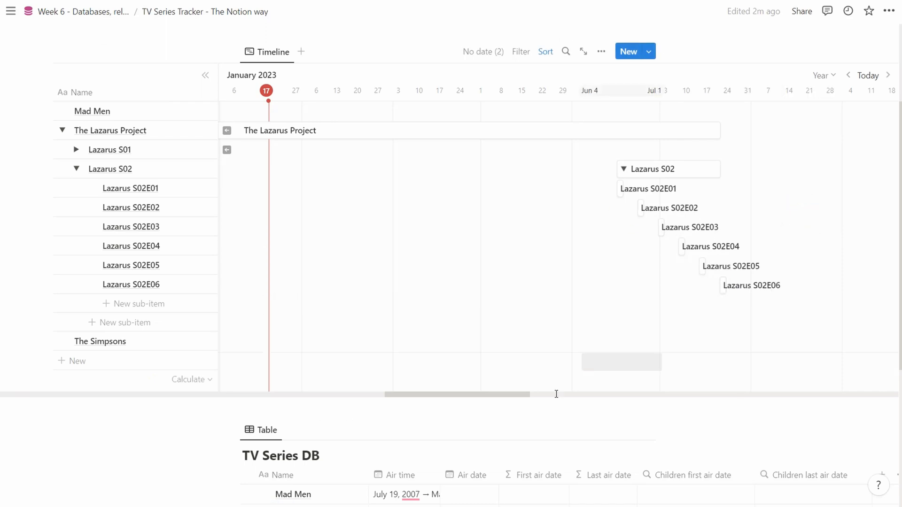
Return to the 2022 part of the timeline, expand Lazarus S01 and collapse Lazarus S02
drag(482, 395, 364, 394)
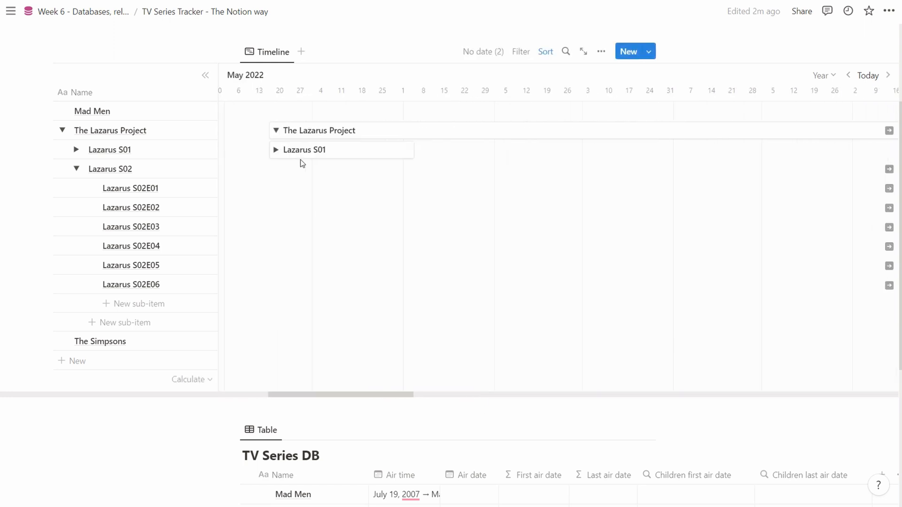
click(276, 150)
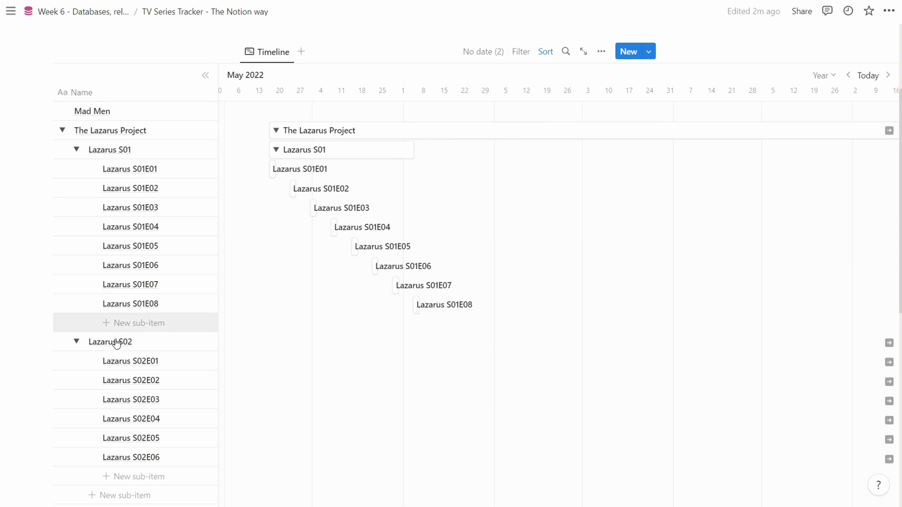
click(76, 342)
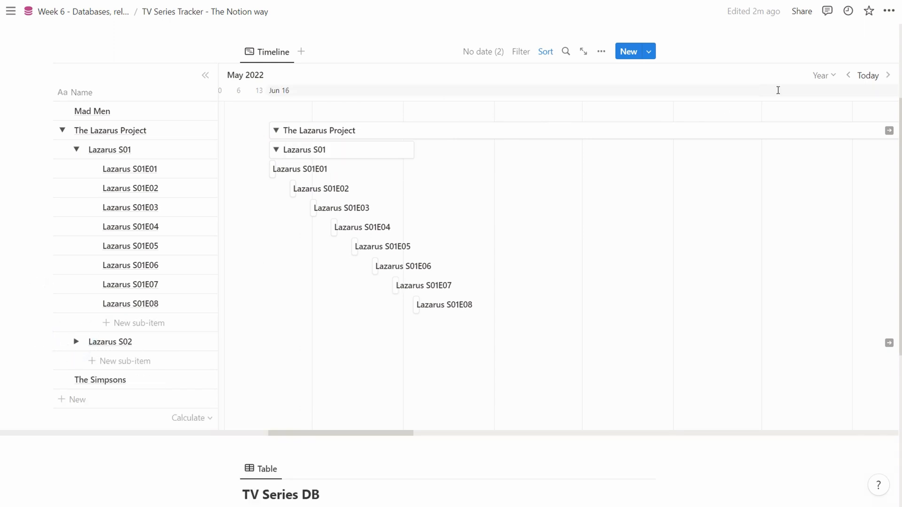
Set the timeline scale to Month and jump to the start of Lazarus S01
click(836, 75)
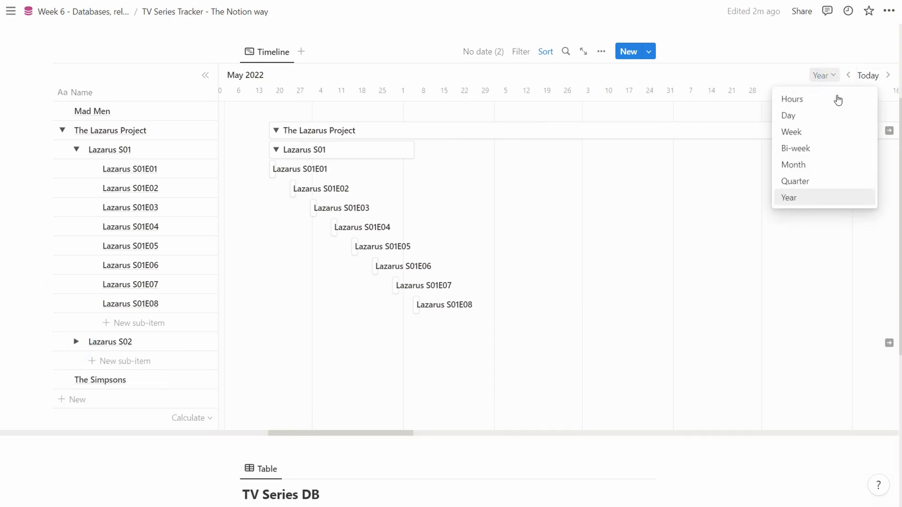
click(834, 166)
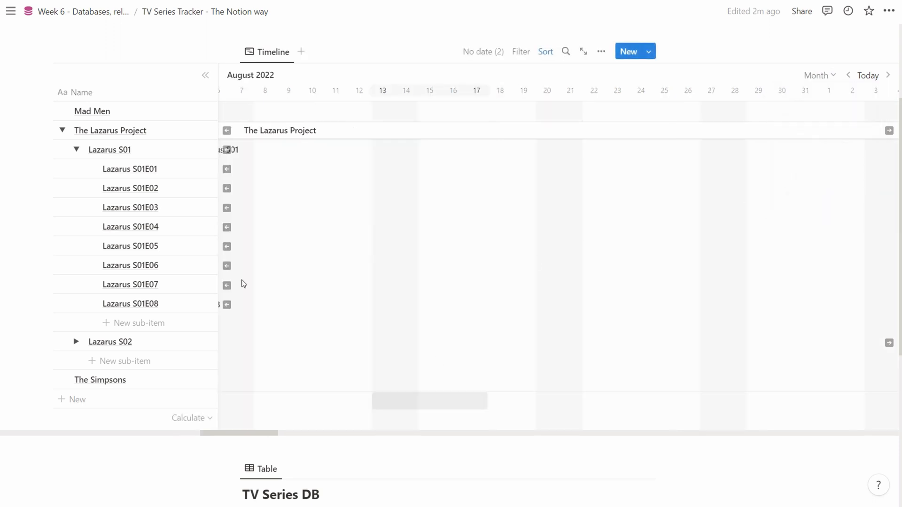
click(228, 151)
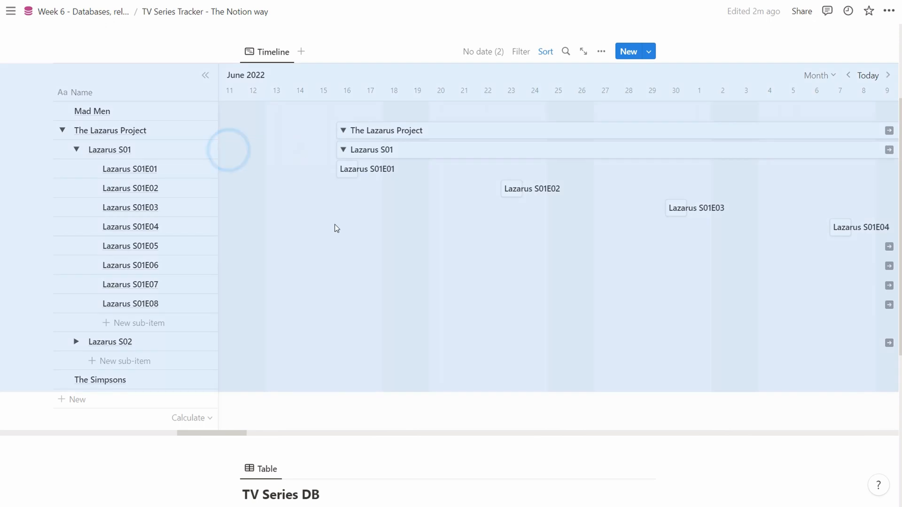
Add an untitled item in the timeline's empty row around June 18–22, 2022, and close its page
click(415, 392)
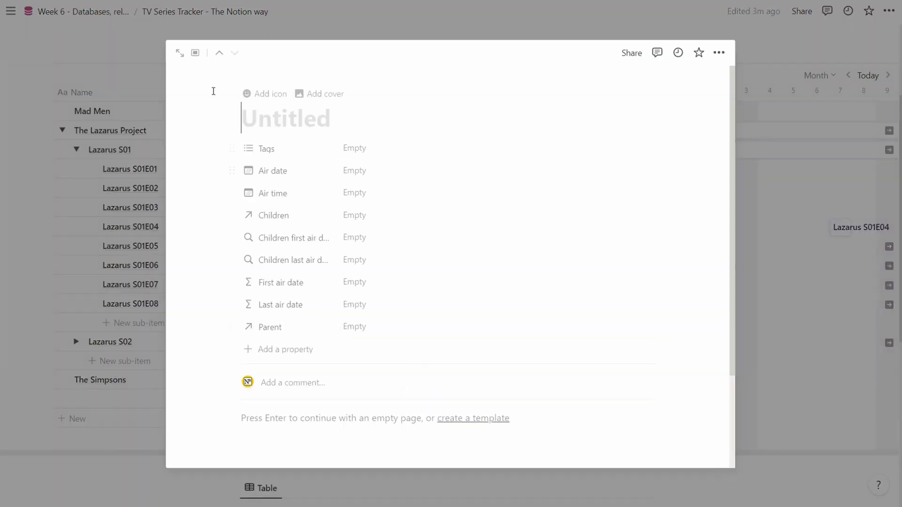
click(145, 90)
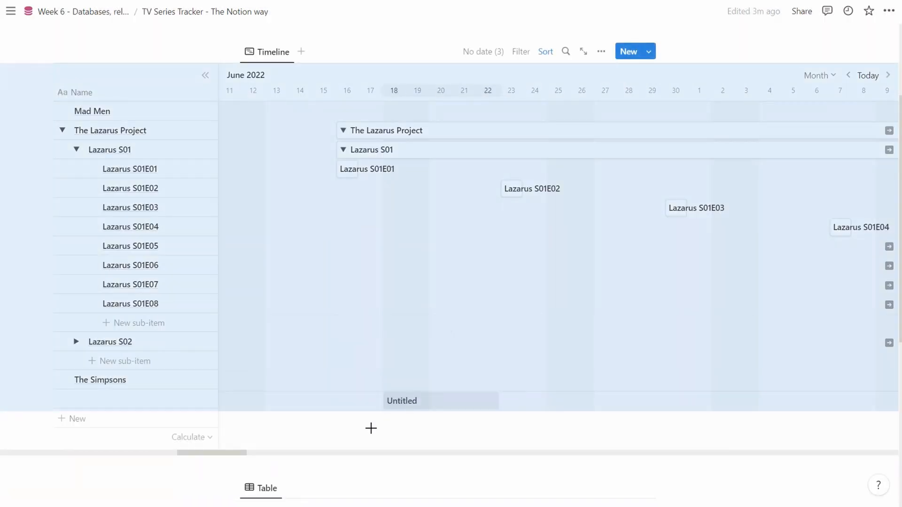
click(377, 227)
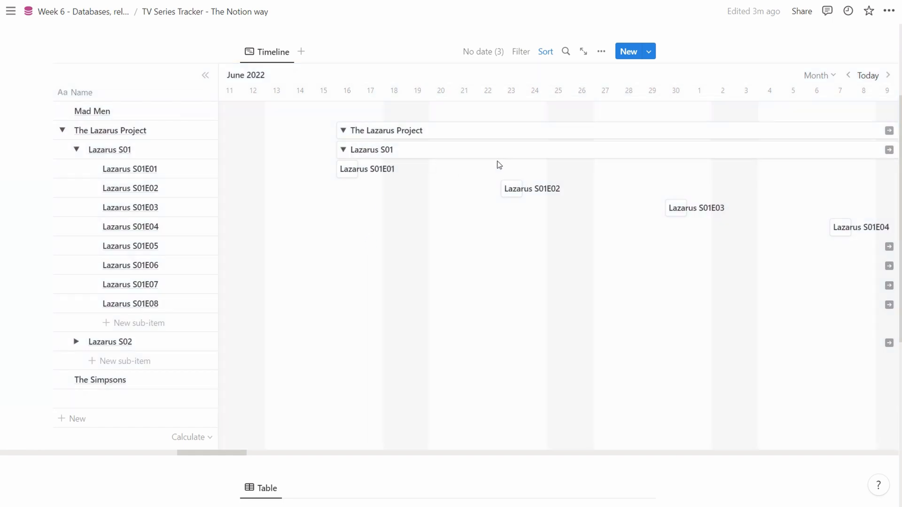
Look further along the Lazarus S01 episodes and collapse The Lazarus Project in the timeline
mouse_move(240, 453)
mouse_down()
mouse_move(302, 457)
mouse_move(247, 453)
mouse_up()
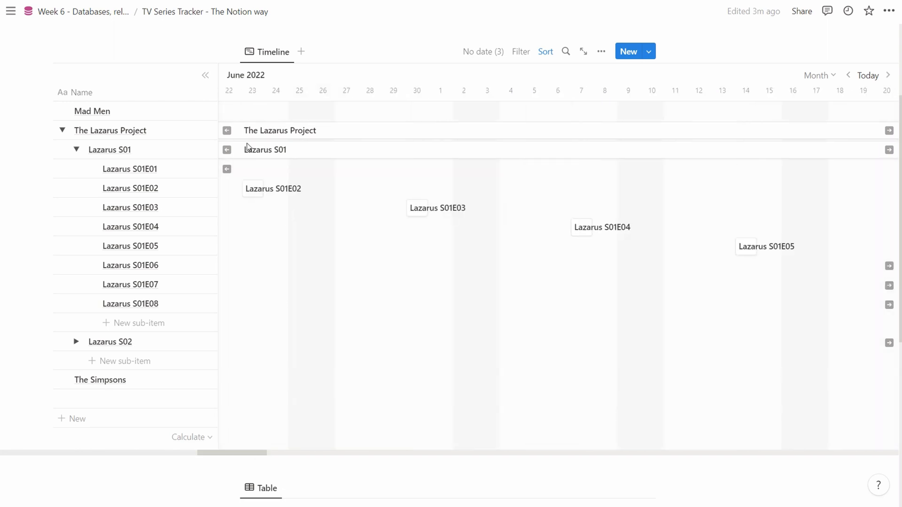
click(62, 130)
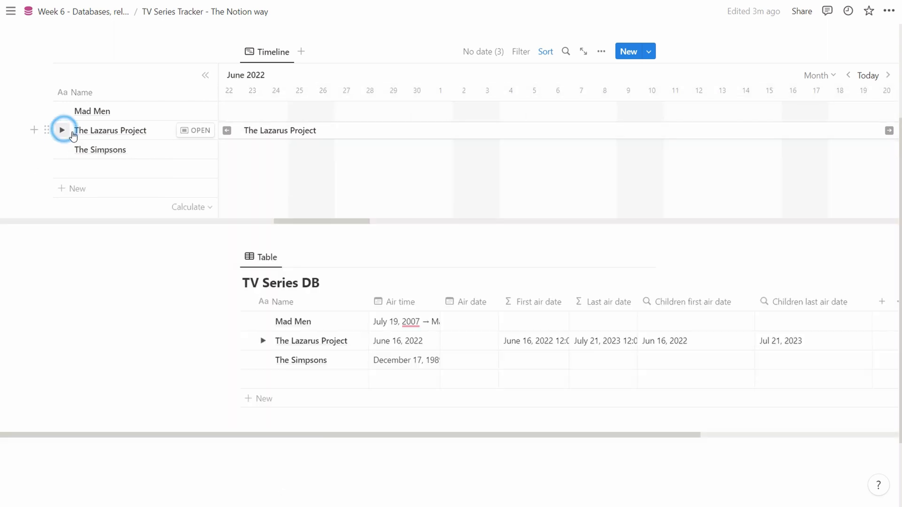
Insert a calendar view linked to TV Series DB above the timeline, starting from a new empty view
scroll(532, 182, up, 2)
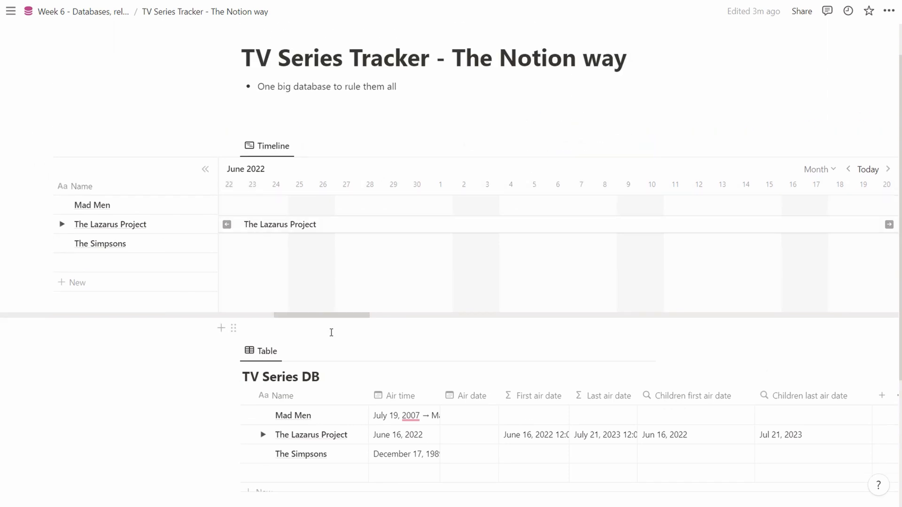
click(254, 114)
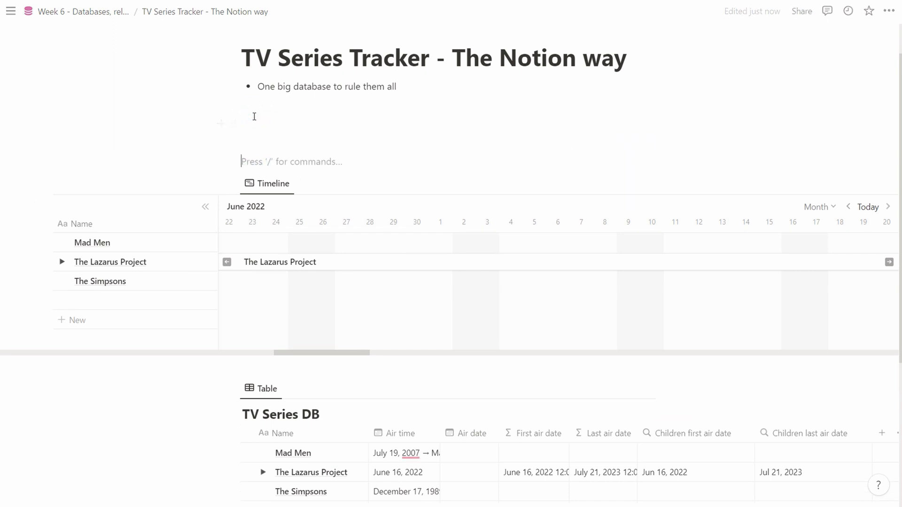
text(/cal)
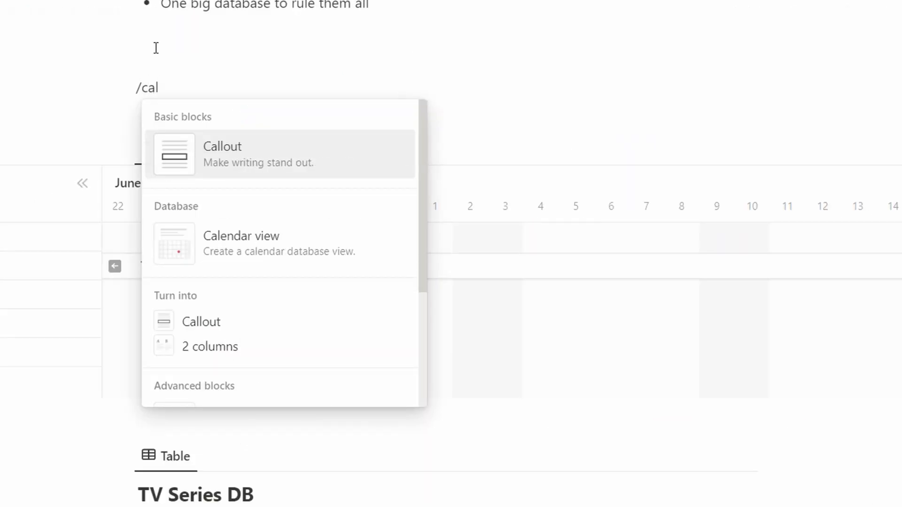
text(e)
click(201, 146)
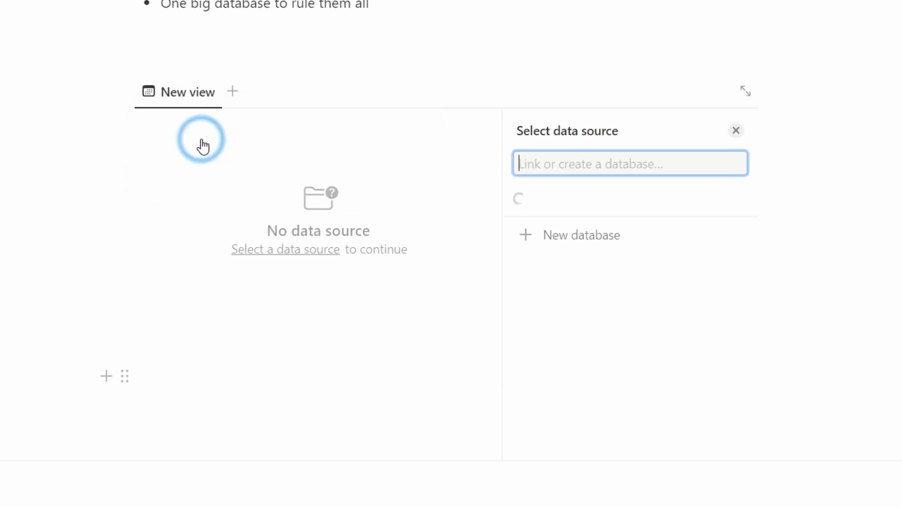
click(571, 208)
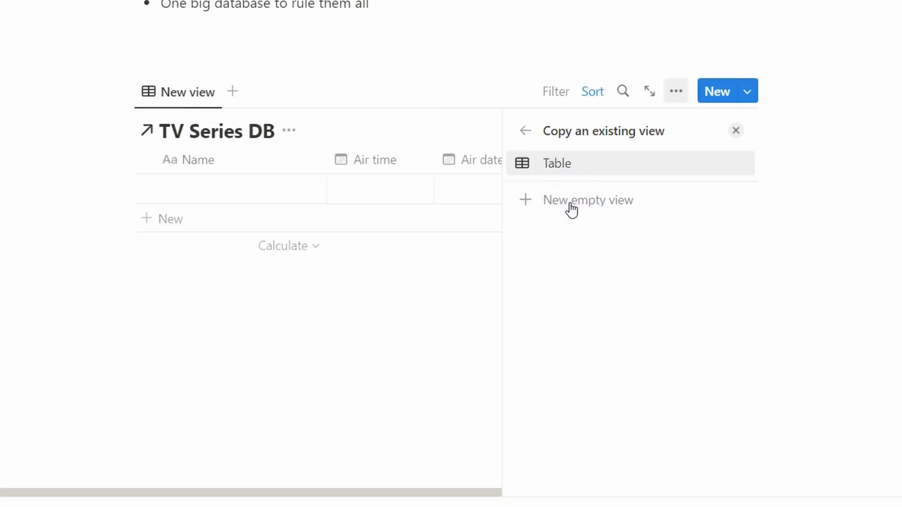
click(561, 203)
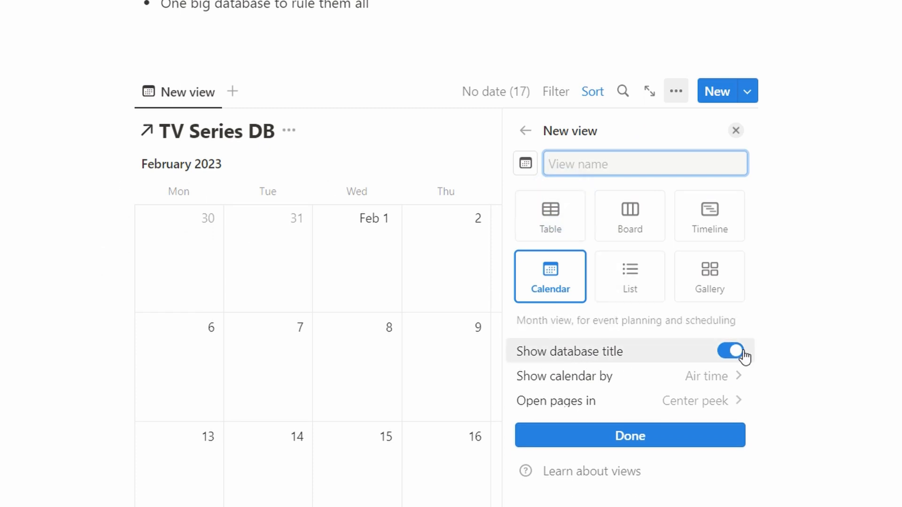
Hide the database title in the new calendar view and show the calendar by First air date
click(744, 355)
click(714, 377)
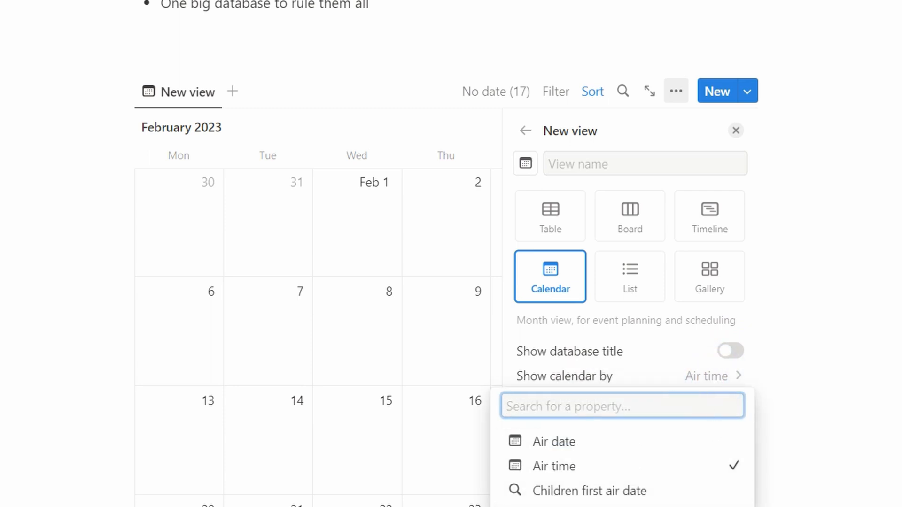
click(658, 506)
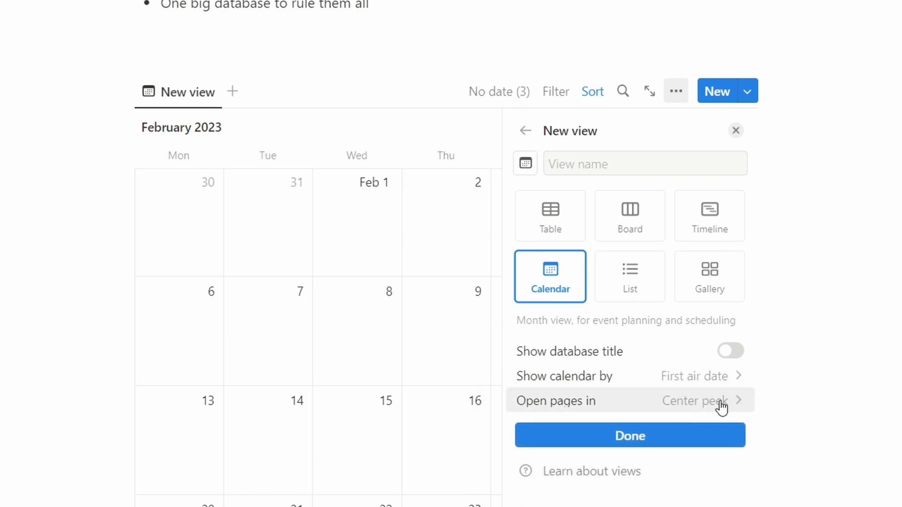
click(705, 434)
click(736, 131)
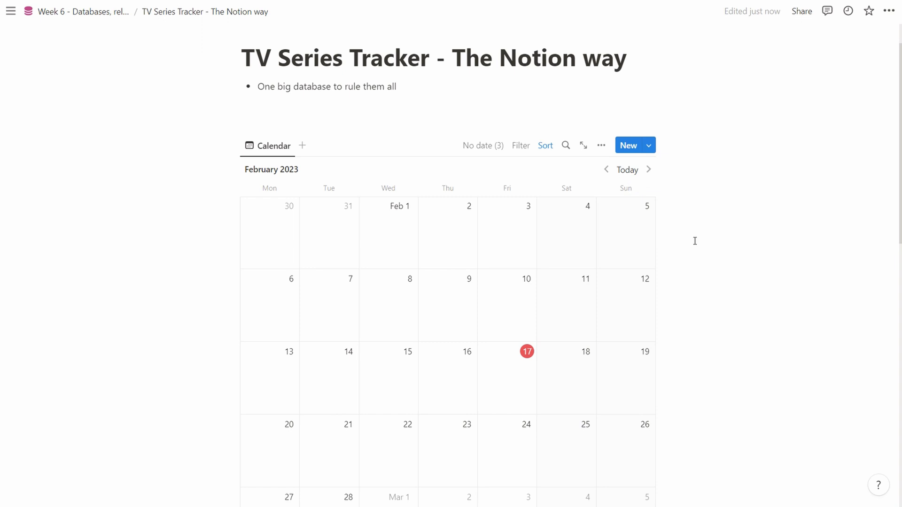
Advance the calendar to June 2023 to look at the Lazarus S02 entries
scroll(695, 242, down, 2)
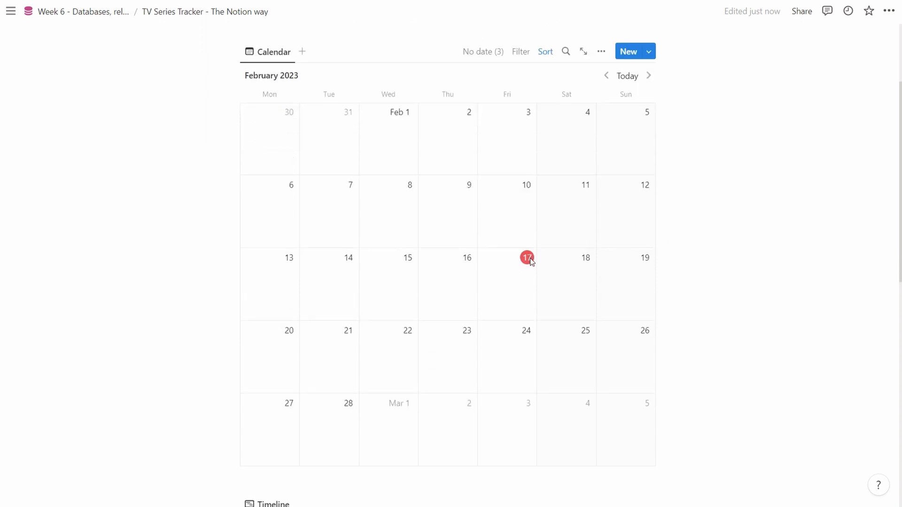
click(647, 77)
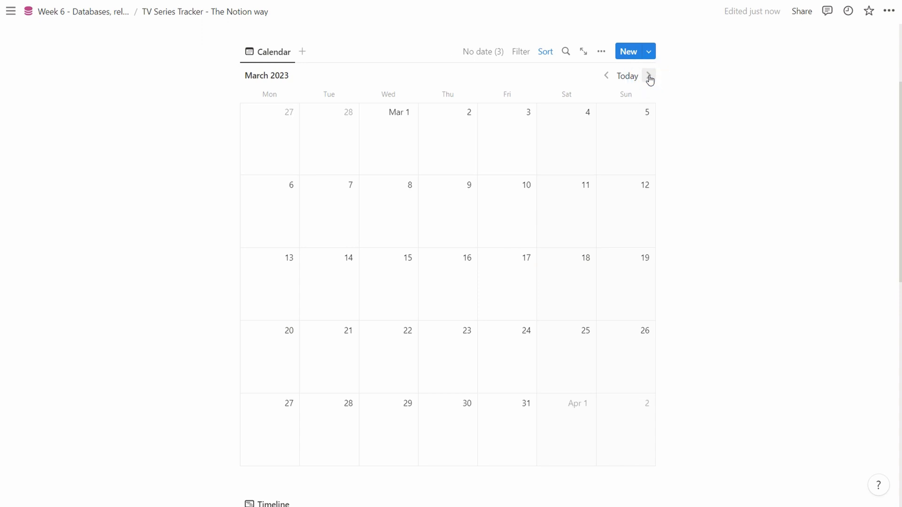
click(648, 77)
click(649, 76)
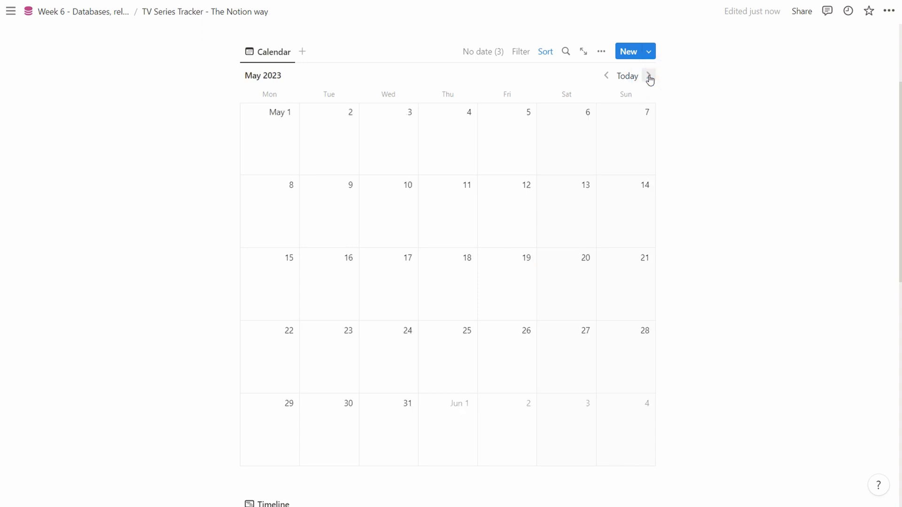
click(648, 77)
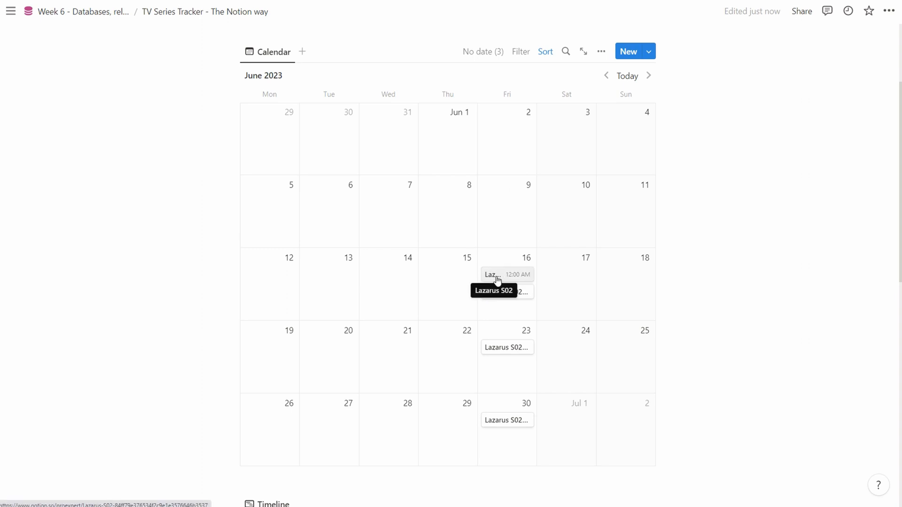
Set the TV Series Tracker page to full width
click(886, 11)
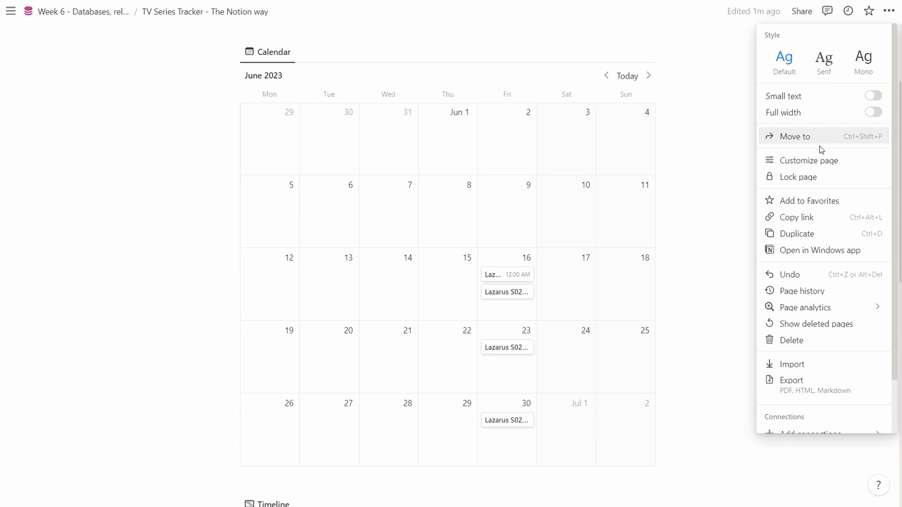
click(872, 113)
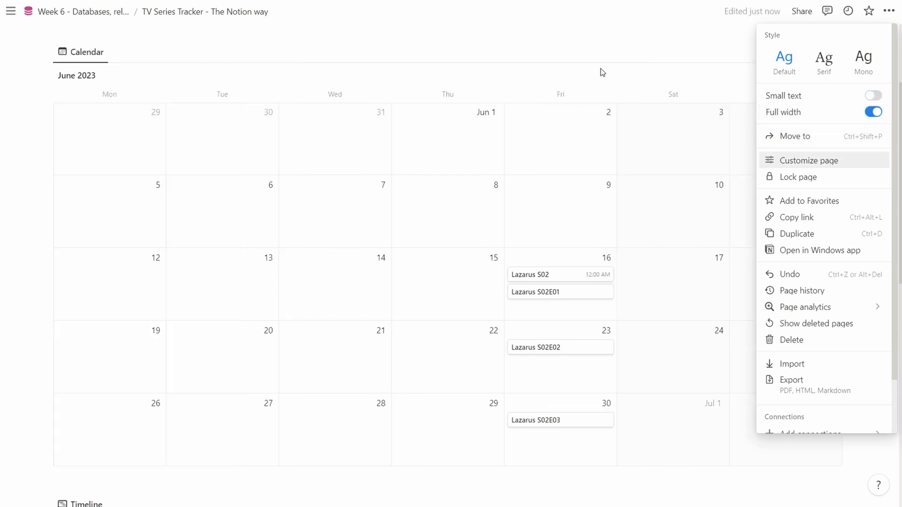
click(591, 152)
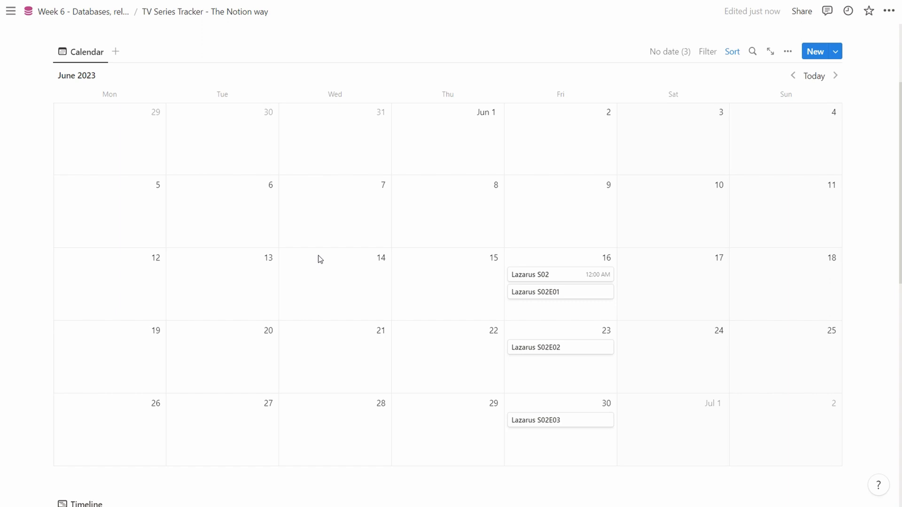
Expand The Lazarus Project and both its seasons in the TV Series DB table to review the episodes, and collapse the series again
scroll(324, 258, down, 8)
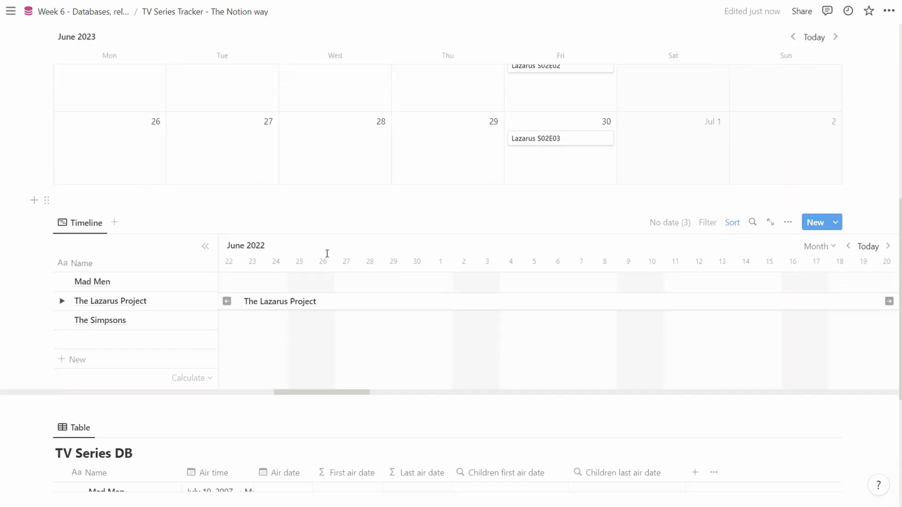
scroll(327, 253, down, 3)
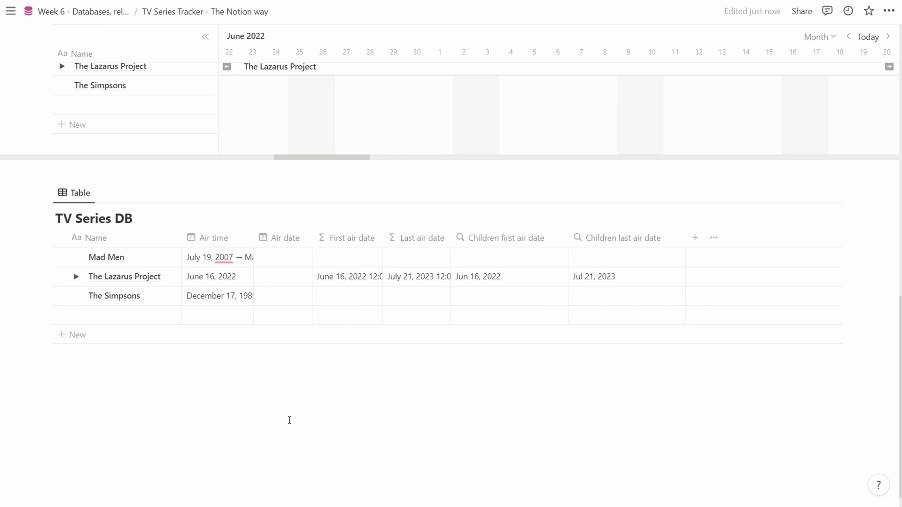
click(75, 276)
click(90, 315)
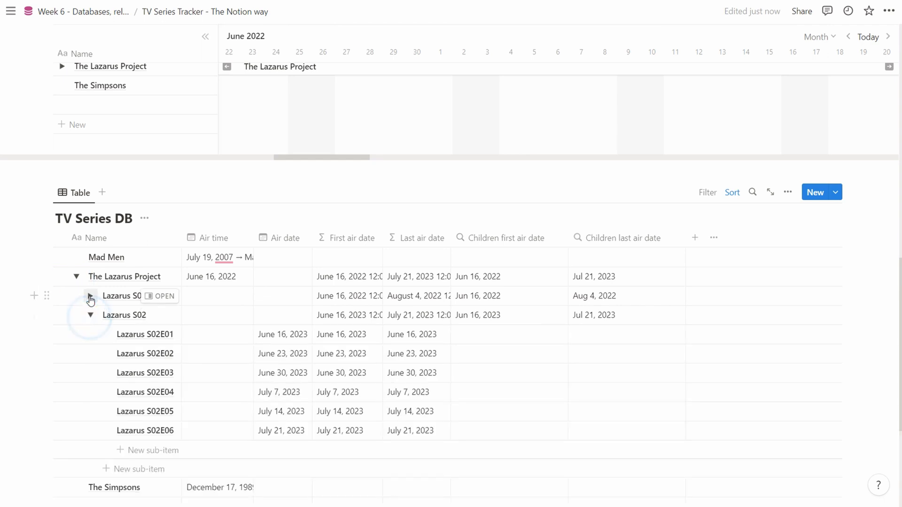
click(89, 296)
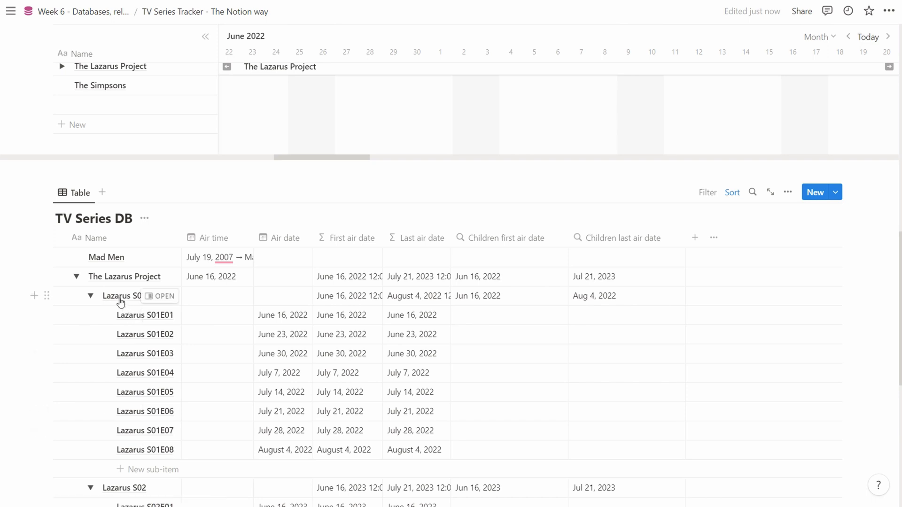
click(77, 277)
Look back over the timeline and the June 2023 calendar, returning to the start of the page
scroll(136, 343, up, 3)
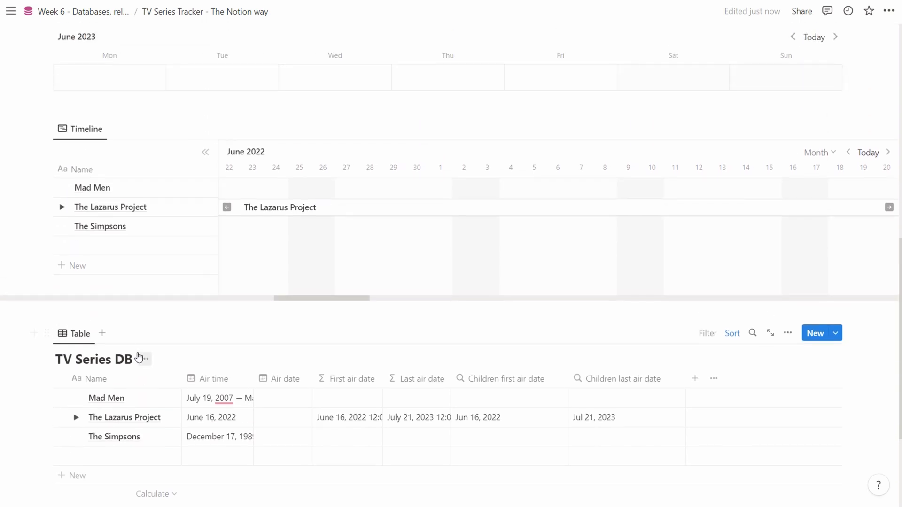
scroll(122, 286, up, 1)
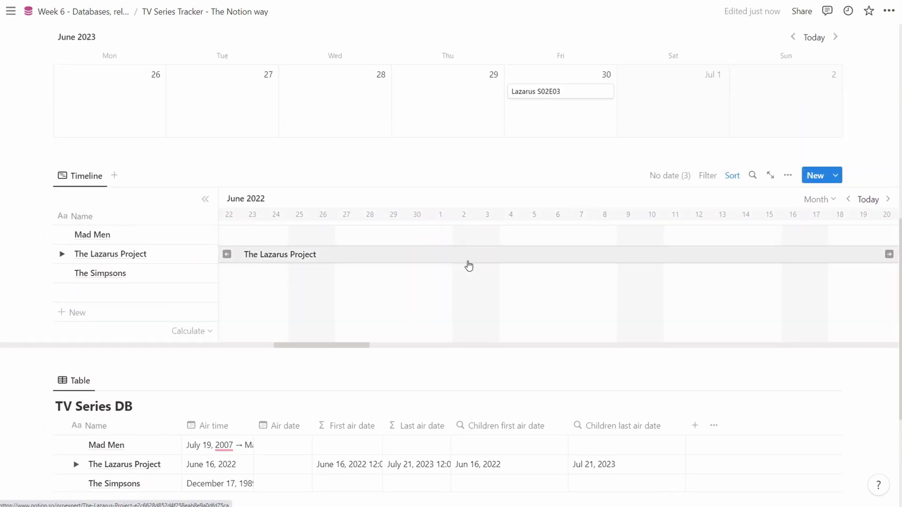
scroll(442, 270, up, 8)
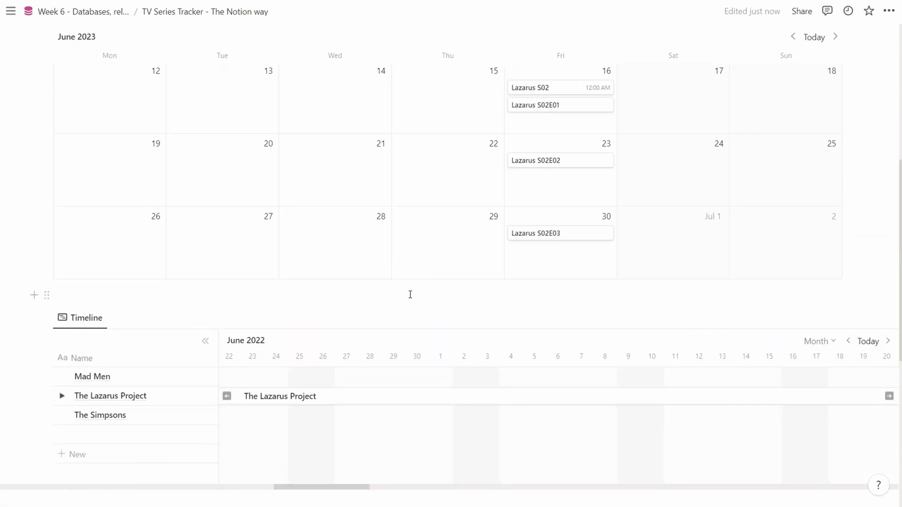
scroll(565, 332, down, 1)
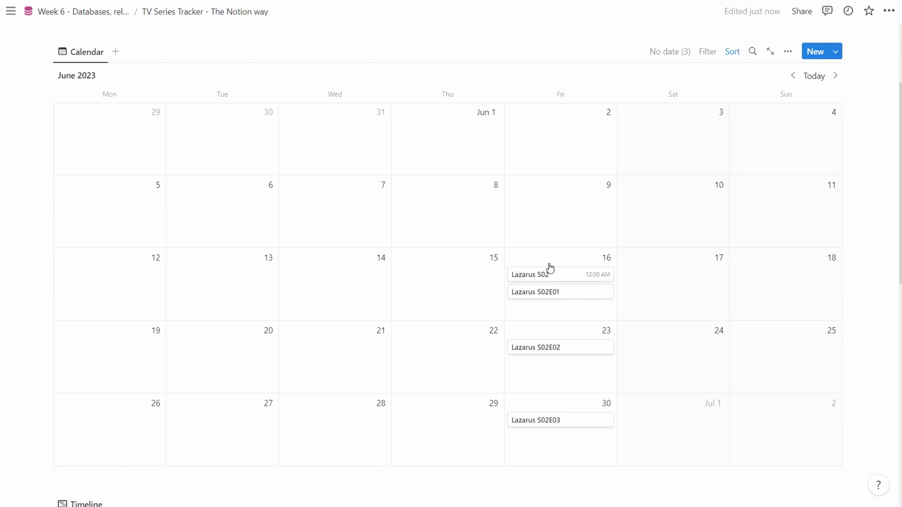
scroll(550, 267, up, 3)
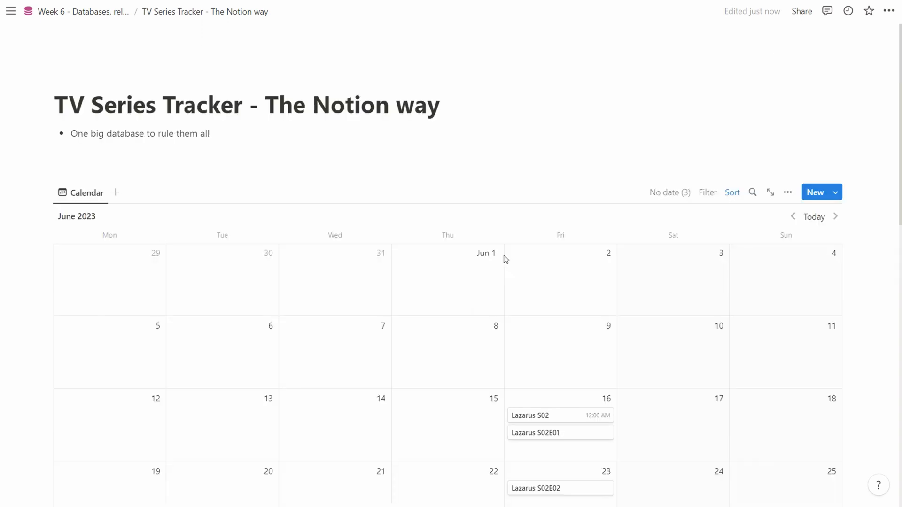